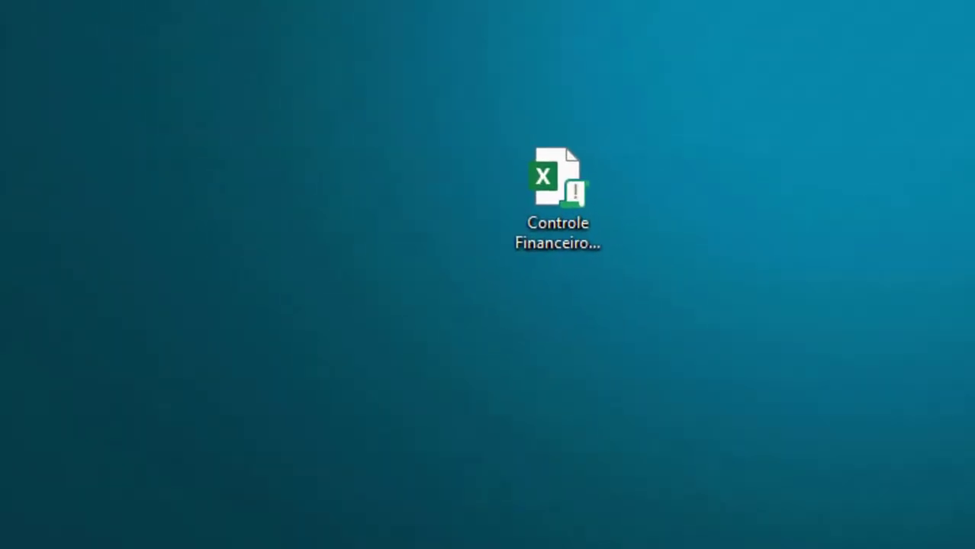
Step: Select the 'Controle Financeiro Pessoal Projetado - MODELO.xlsm' file on the desktop
click(572, 191)
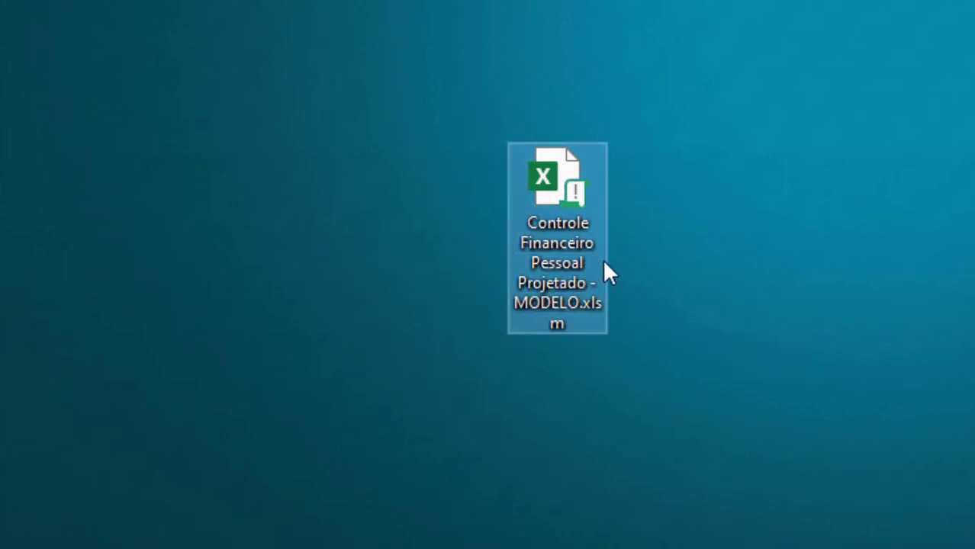
Step: Open the workbook, enabling editing and its macro content
click(748, 198)
click(567, 194)
double_click(568, 195)
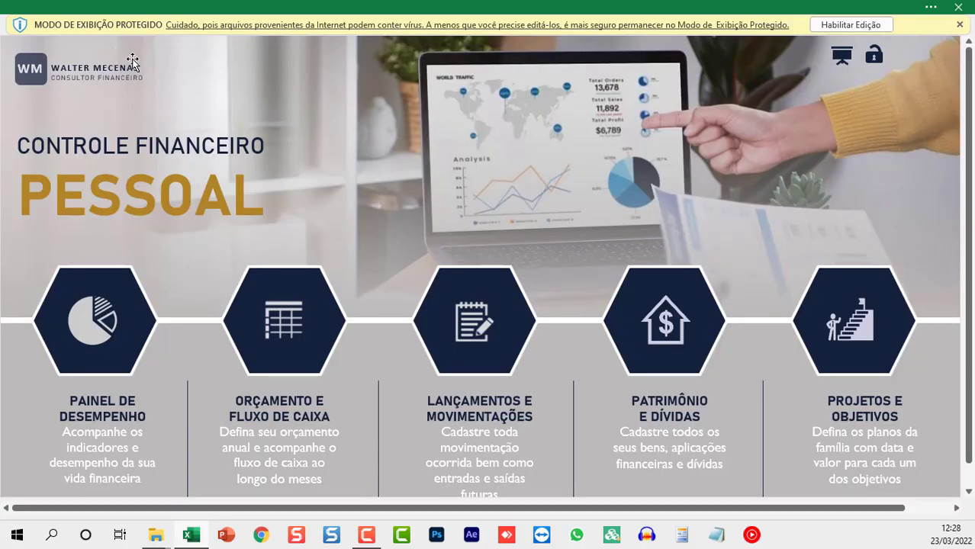
click(848, 25)
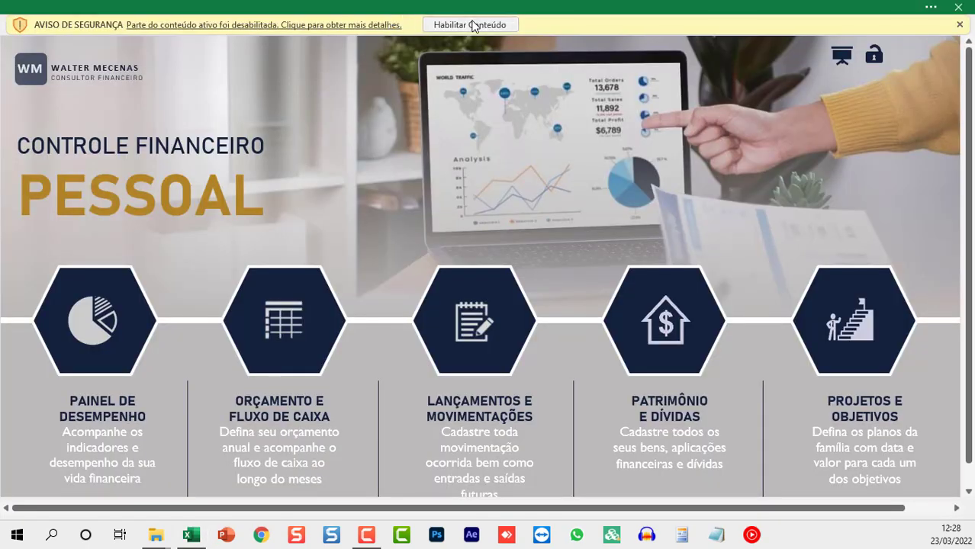
click(469, 25)
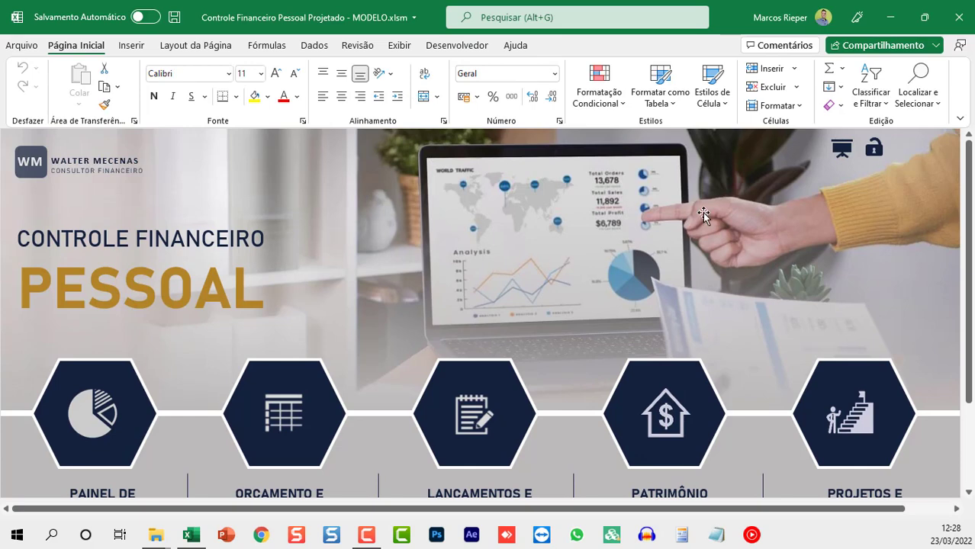
scroll(675, 239, down, 3)
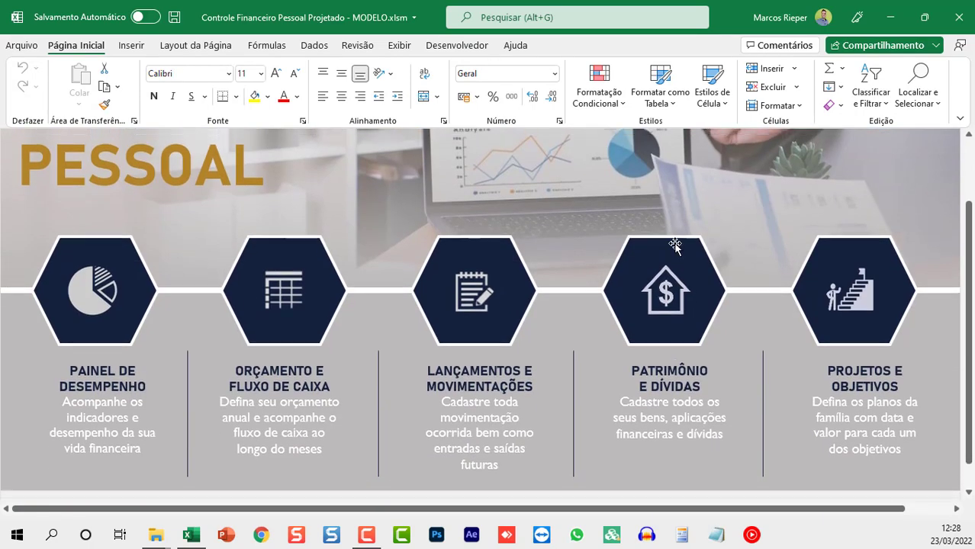
scroll(191, 221, up, 3)
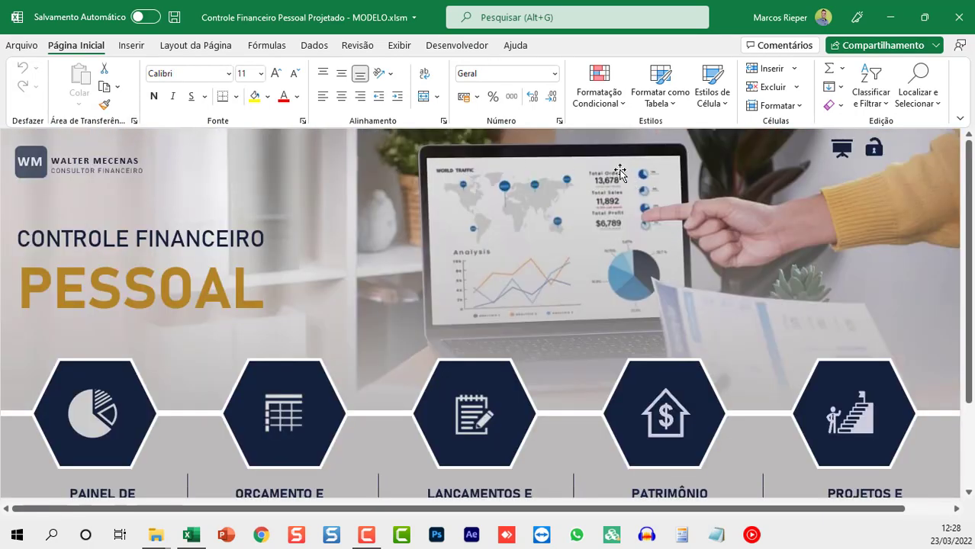
Step: Put the MENU sheet into full-screen view, leave it, then restore full-screen
click(662, 238)
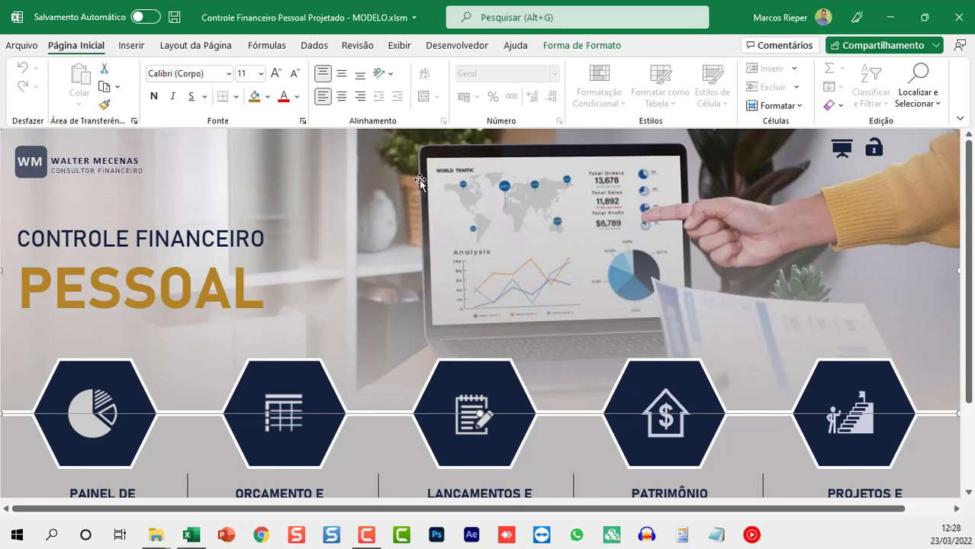
click(844, 160)
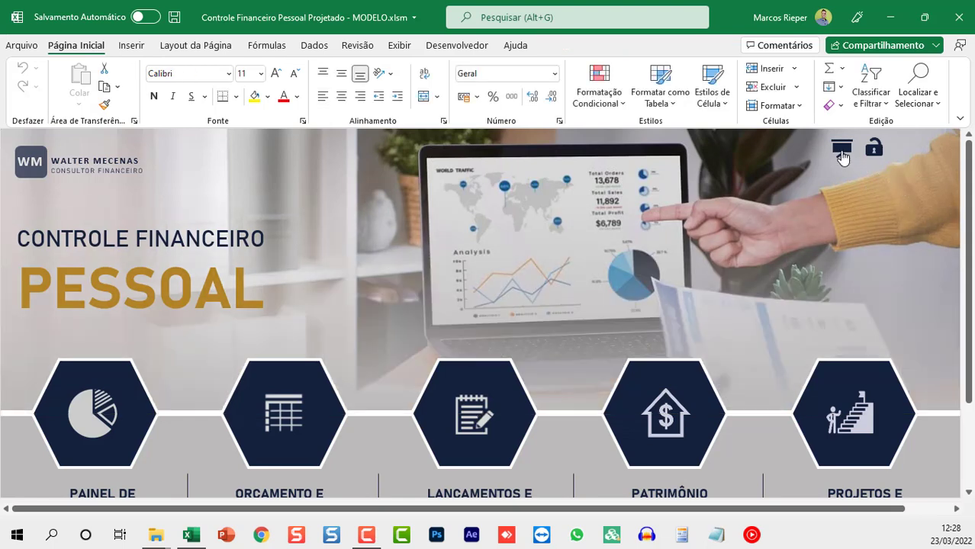
click(841, 156)
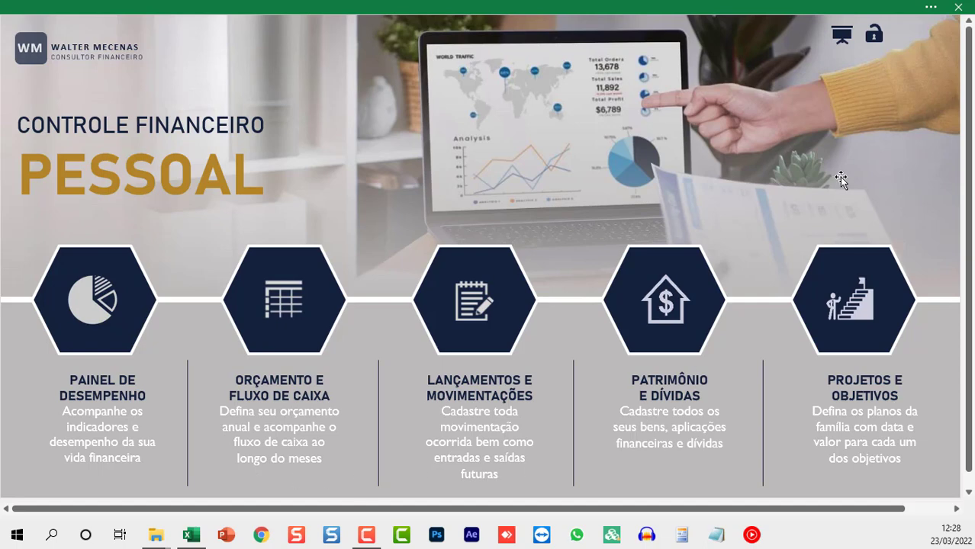
click(873, 35)
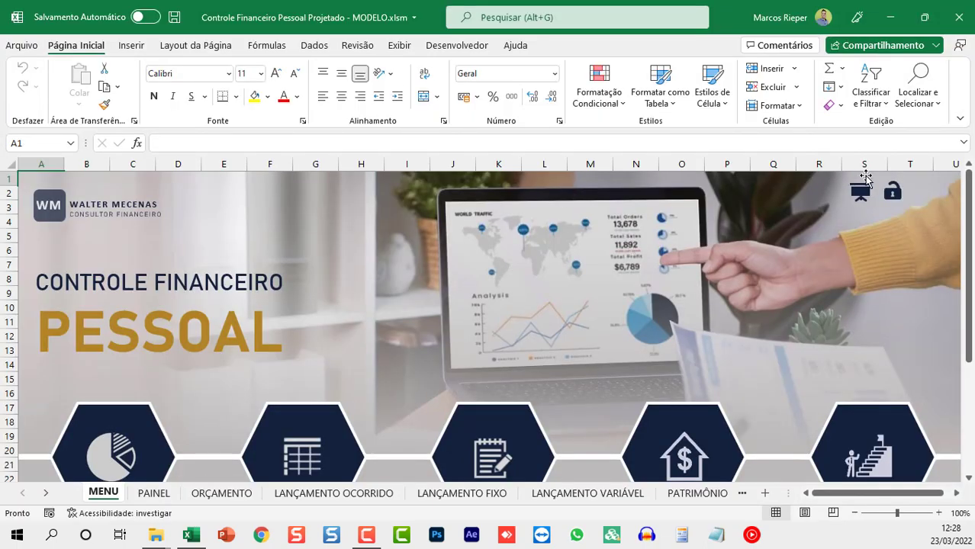
click(863, 196)
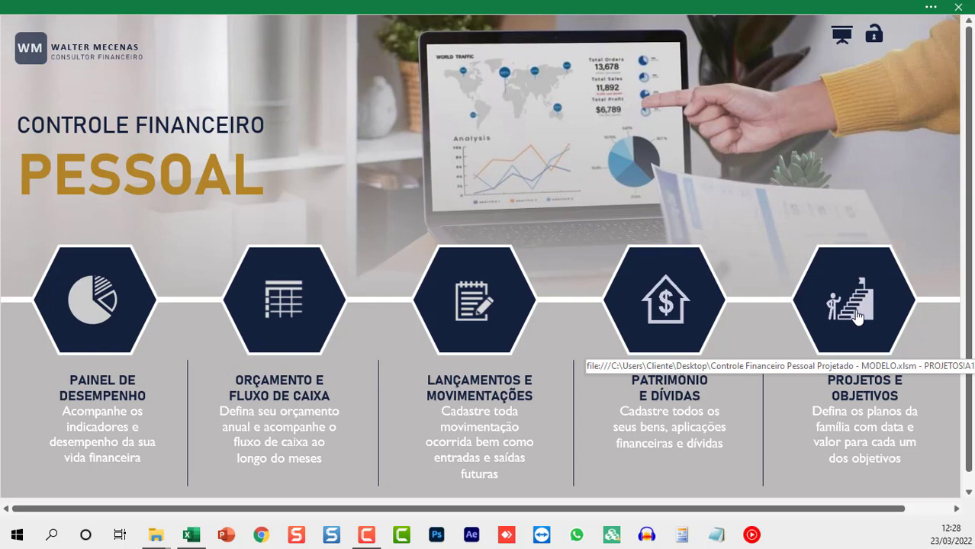
Step: On the Projetos sheet, review the projects and their values 40.000, 80.000 and 250.000
click(857, 317)
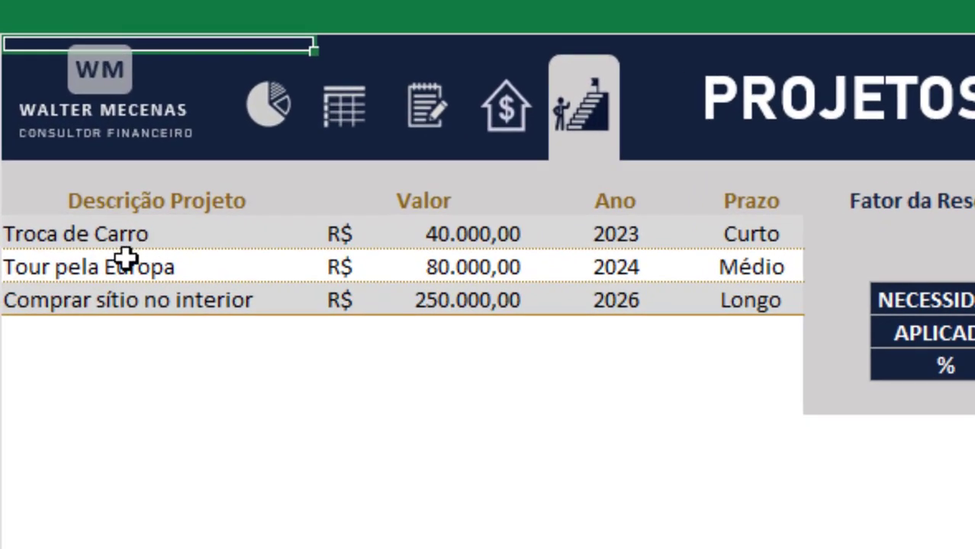
click(126, 258)
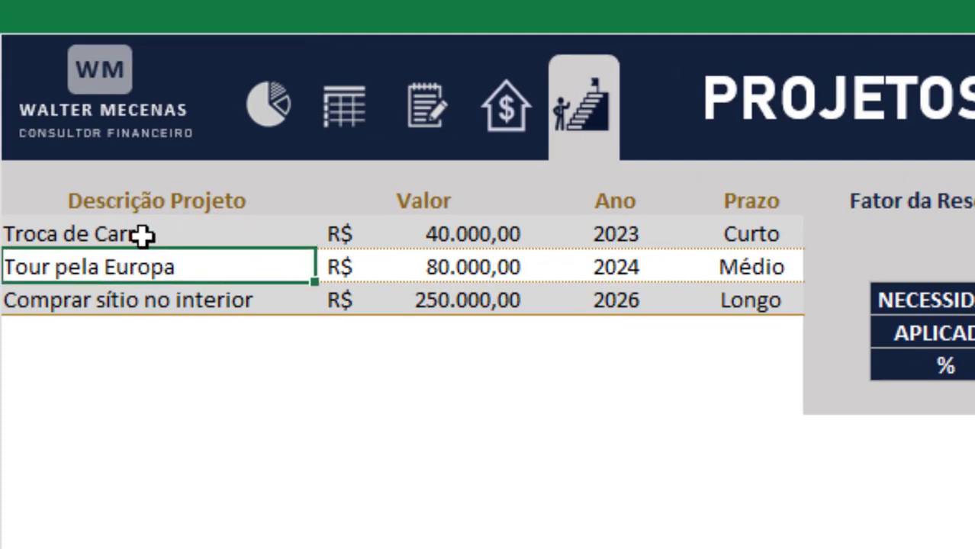
click(131, 234)
click(158, 270)
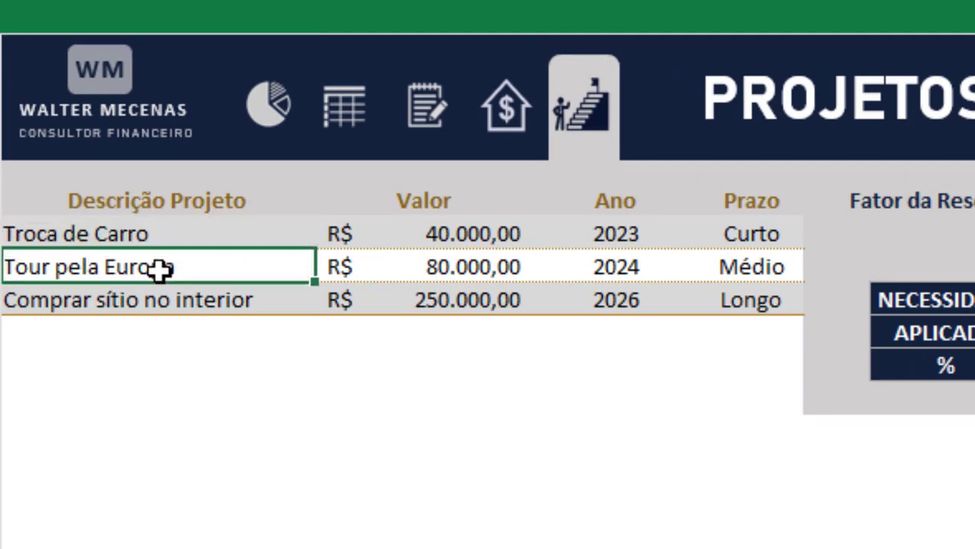
click(225, 304)
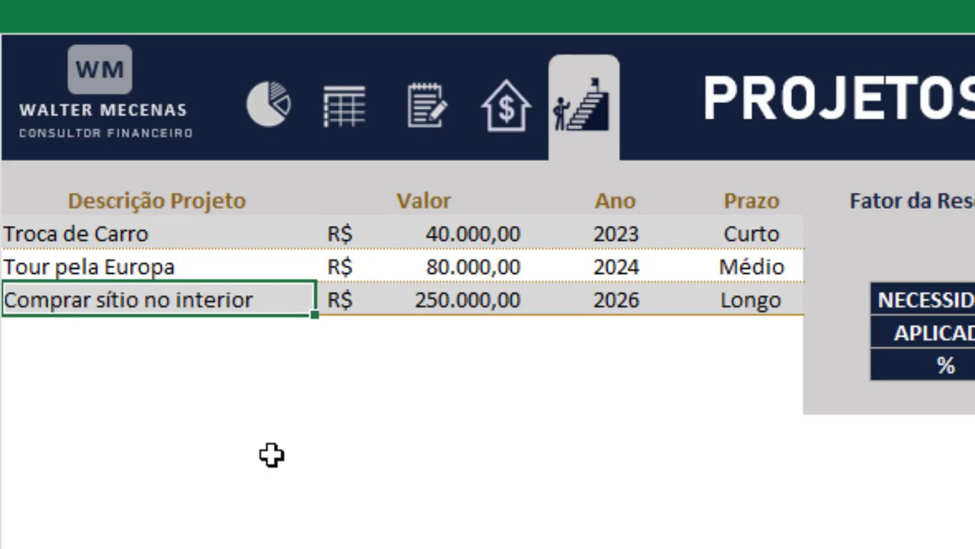
click(473, 230)
click(450, 271)
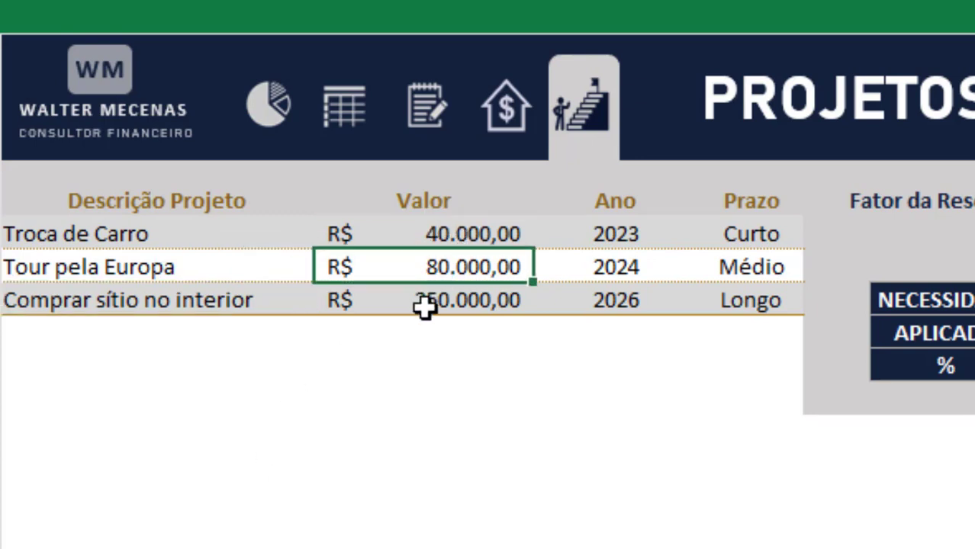
click(424, 305)
click(422, 252)
drag(422, 241, 418, 293)
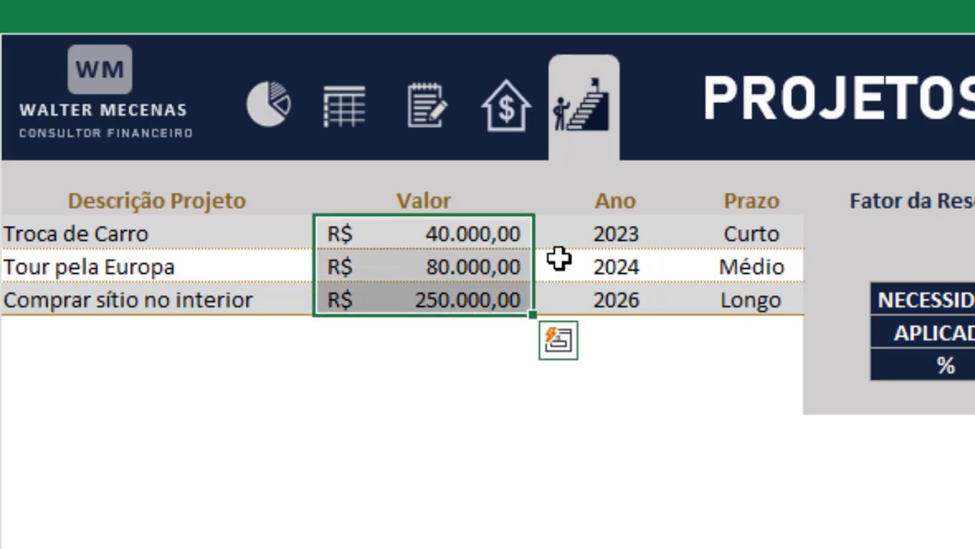
Step: Check Troca de Carro's year 2023 and the Curto, Médio and Longo terms
click(613, 230)
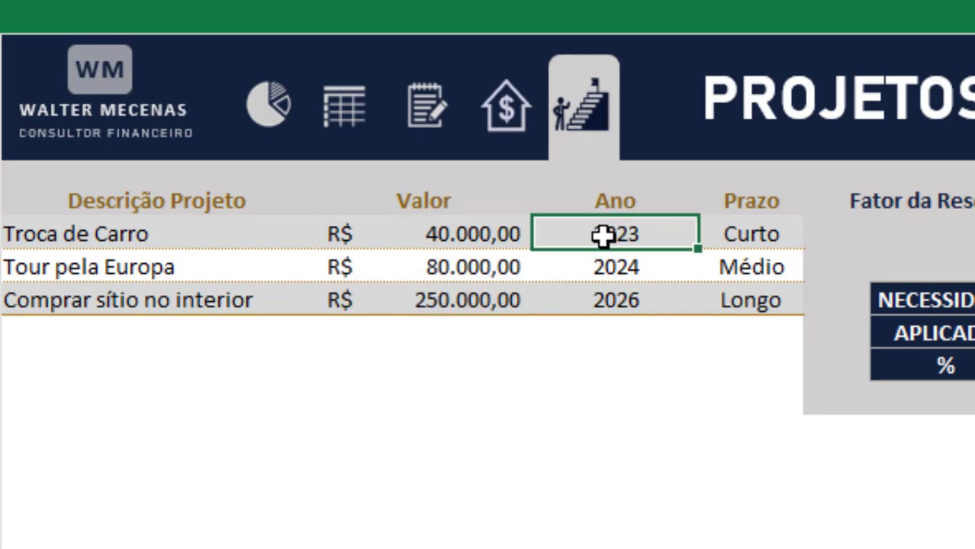
click(742, 239)
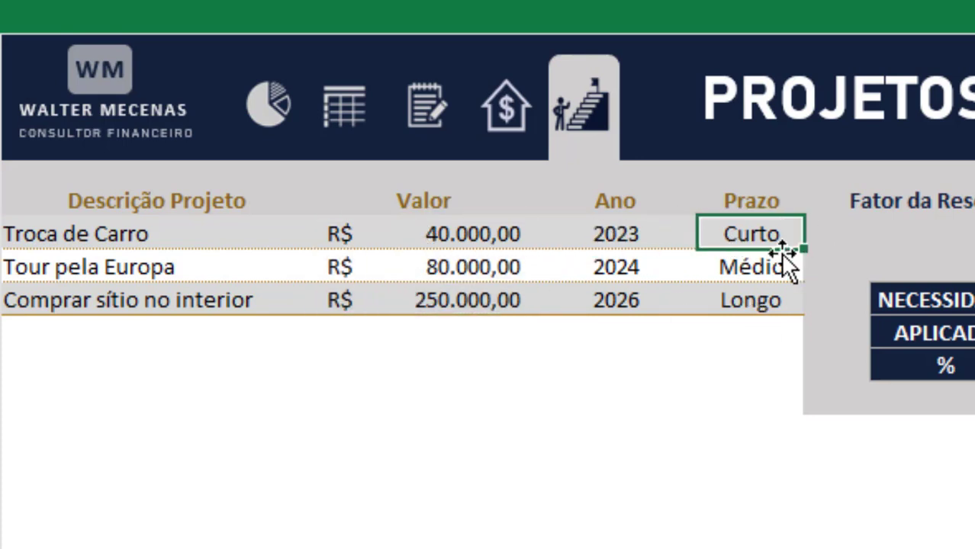
click(755, 272)
click(769, 305)
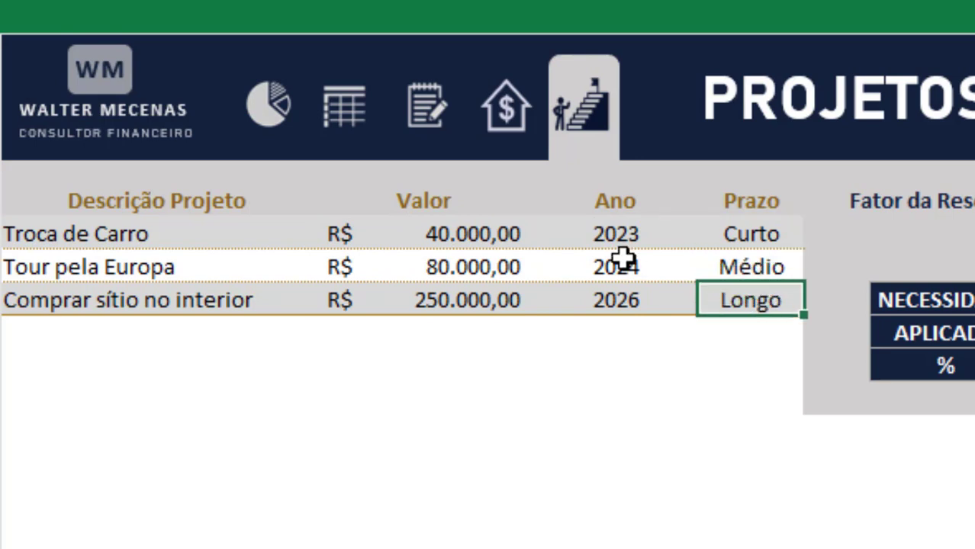
Step: Change Troca de Carro's year to 2050 to see Longo, then restore 2023
click(607, 238)
text(20)
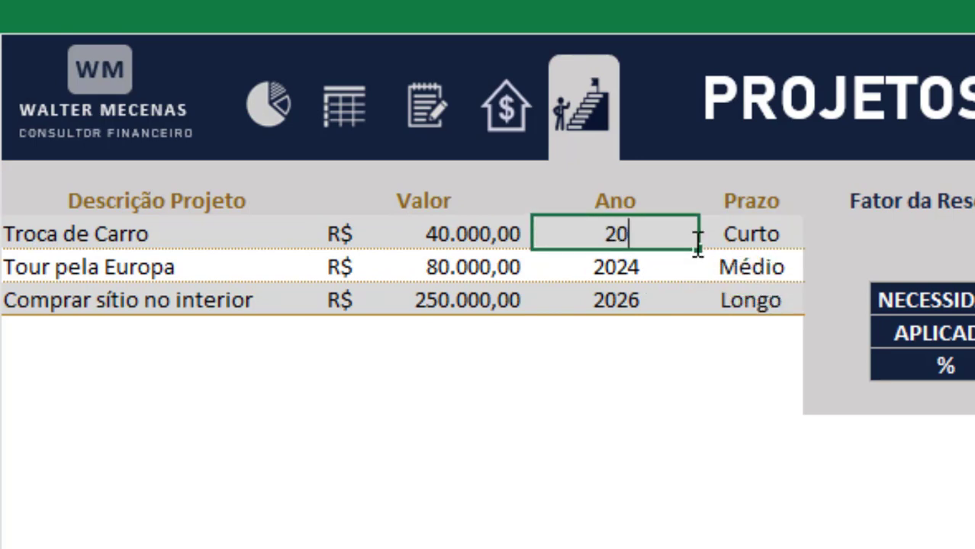
text(50)
key(Return)
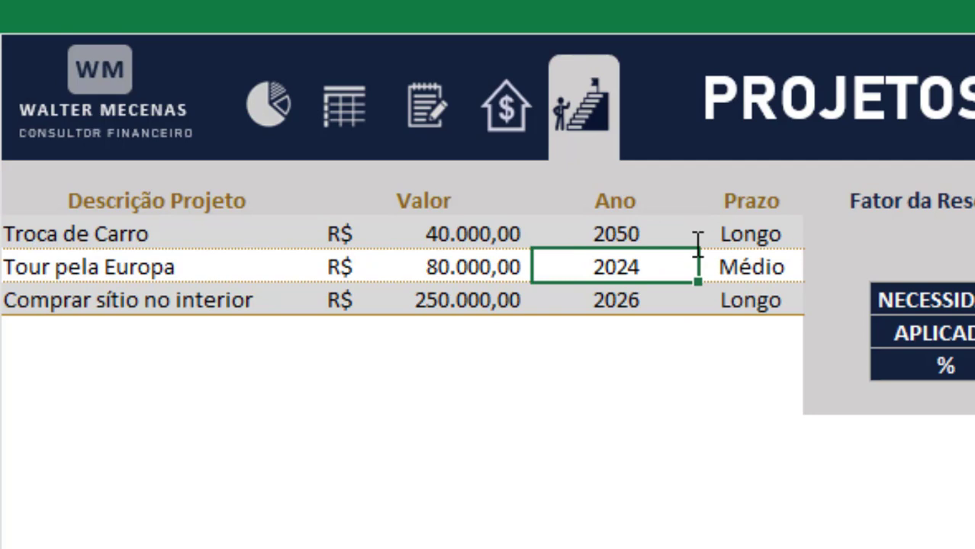
click(696, 242)
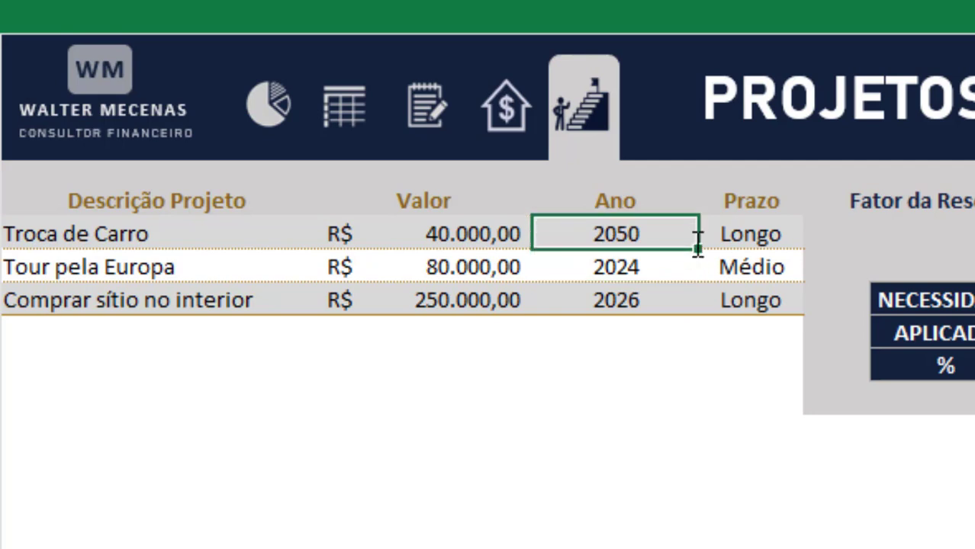
text(2023)
key(Return)
click(696, 243)
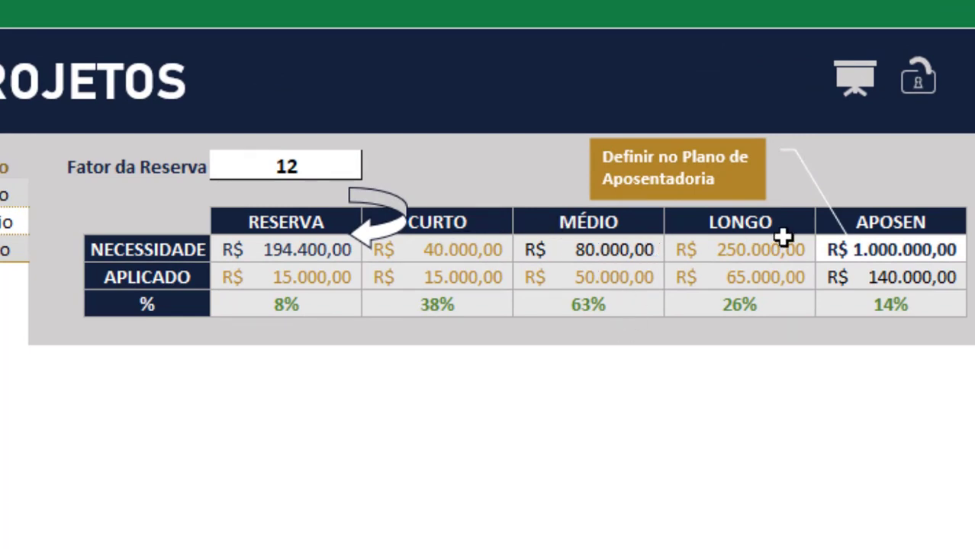
Step: Inspect the Reserva Necessidade formula and the Fator da Reserva value of 12
click(313, 254)
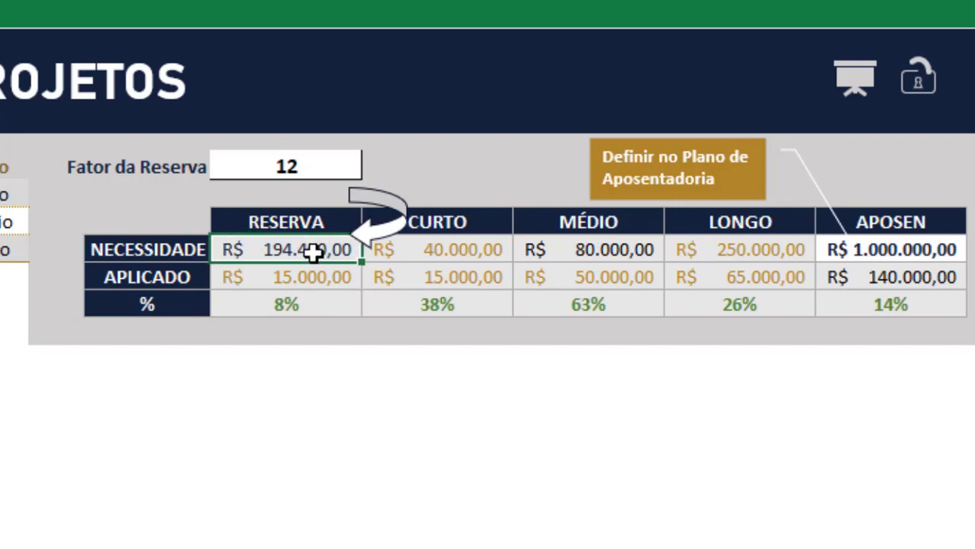
key(F2)
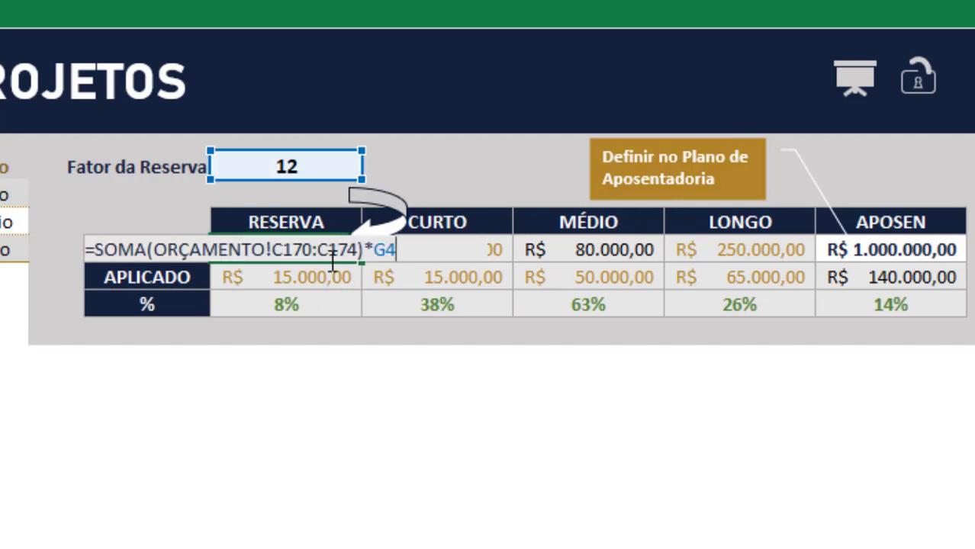
key(Escape)
key(Up)
click(270, 159)
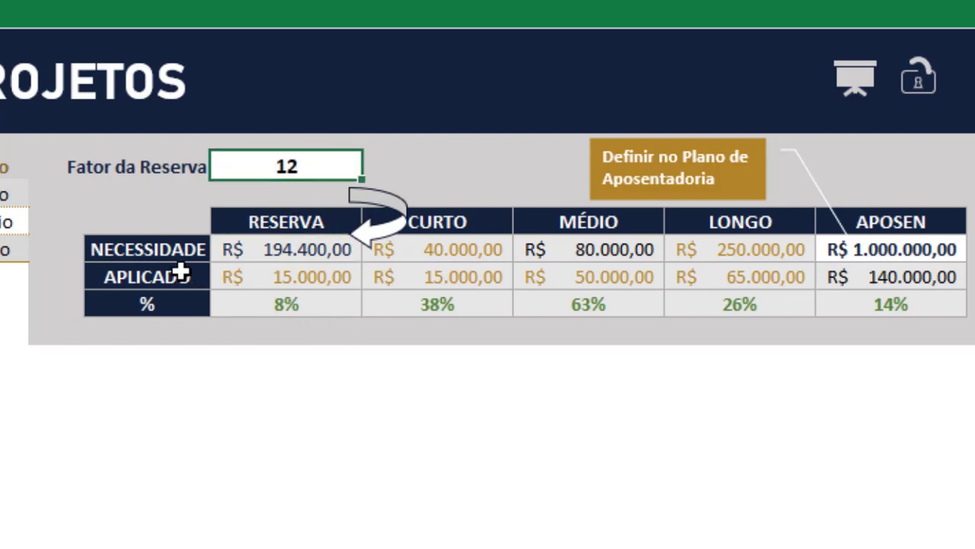
Step: Check the amounts applied to Reserva, Curto, Médio, Longo and Aposentadoria
click(285, 277)
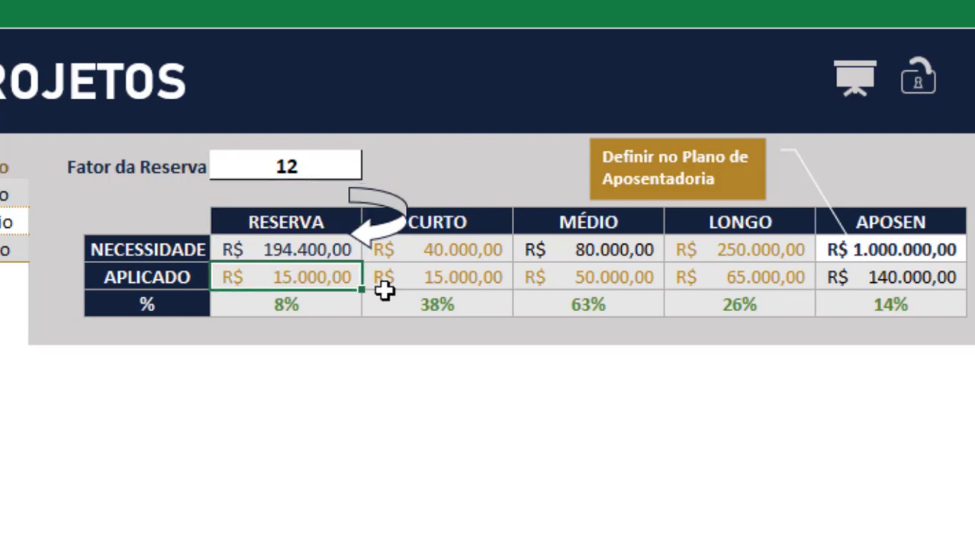
click(440, 276)
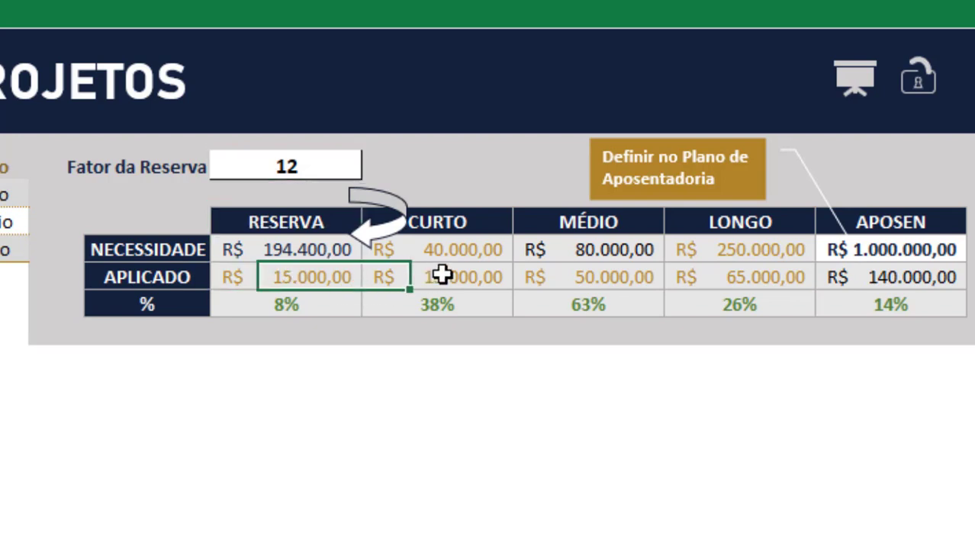
click(630, 279)
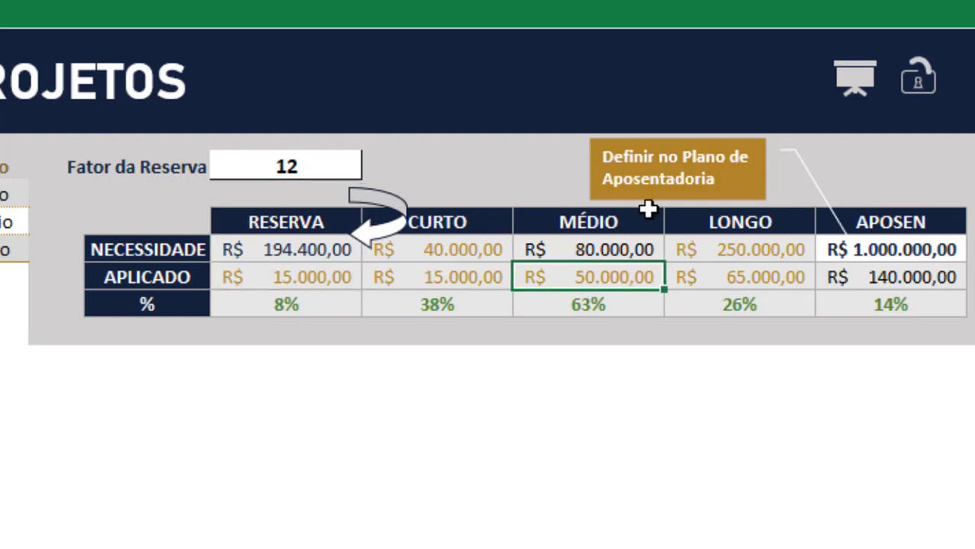
click(761, 277)
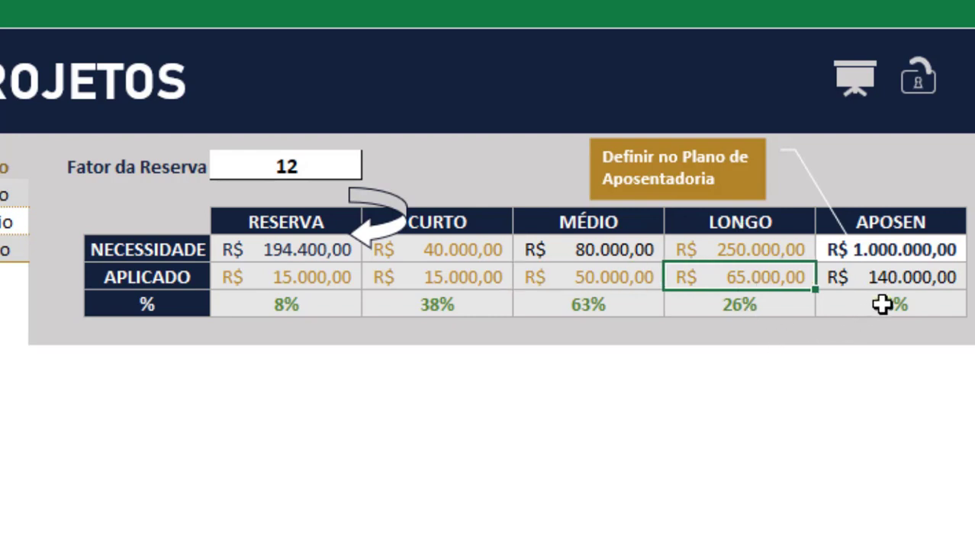
click(906, 273)
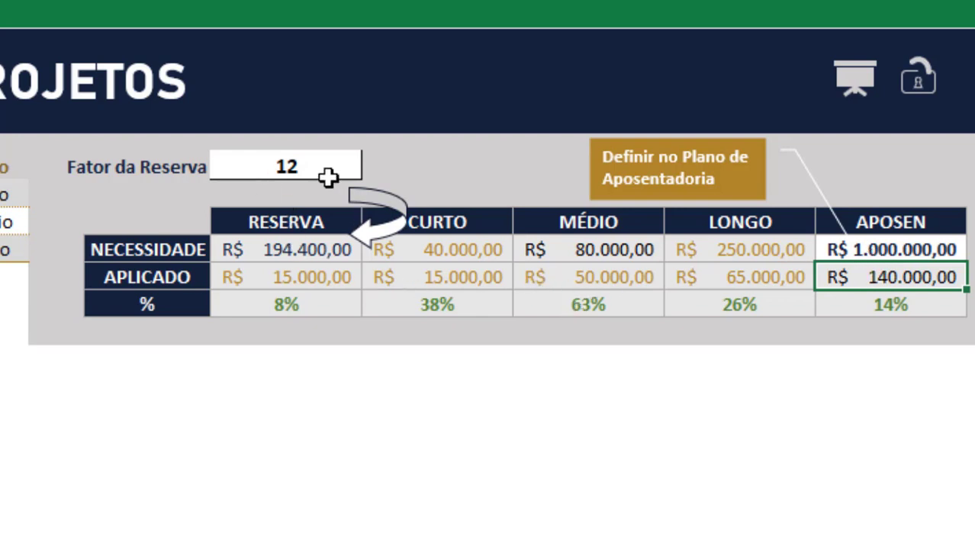
Step: Clear the Fator da Reserva, restore 12, then try factors 1 and 2
click(290, 163)
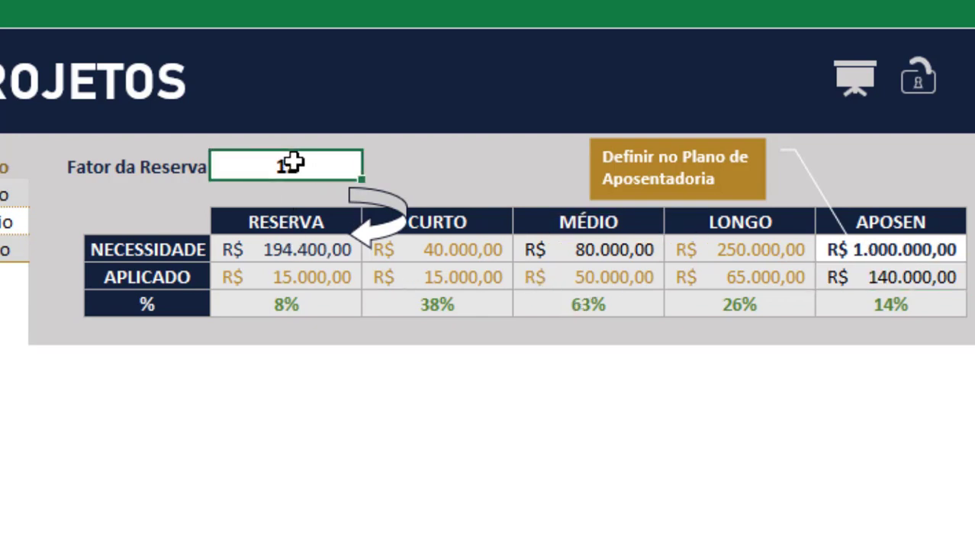
key(Delete)
key(ctrl+z)
text(1)
key(Return)
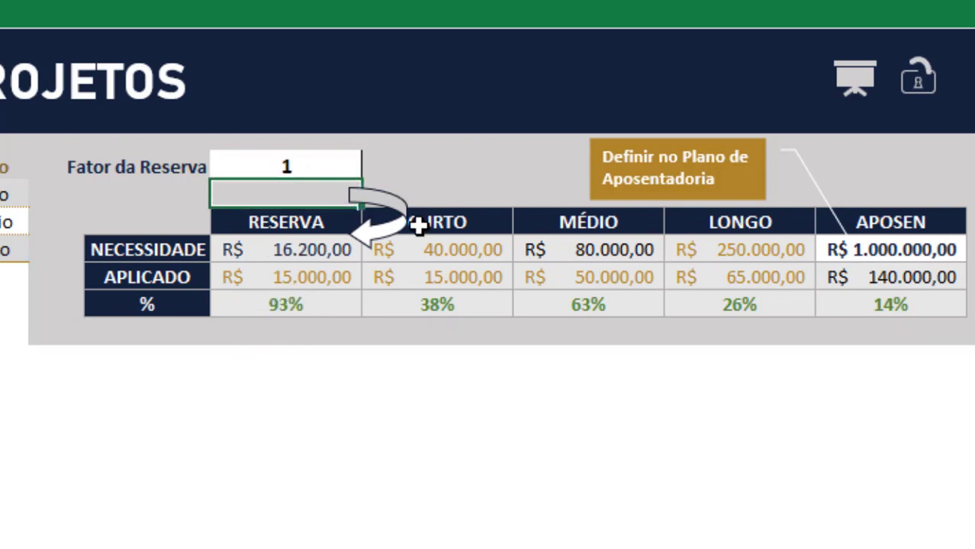
key(Up)
text(2)
key(ctrl+Return)
Step: Try reserve factors 3 to 5, settle on 6, and go to PATRIMÔNIO
text(3)
key(Return)
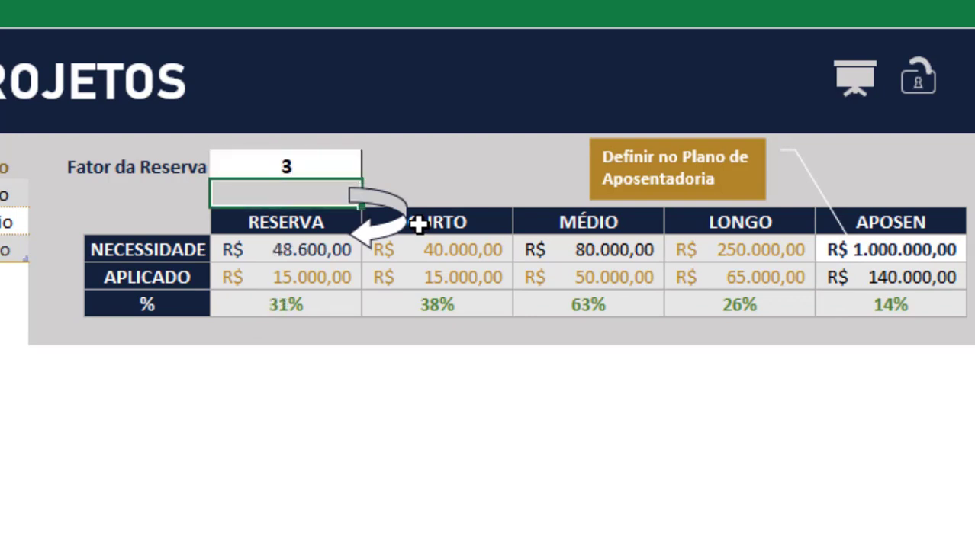
key(Up)
text(4)
key(Return)
key(Up)
text(5)
key(Up)
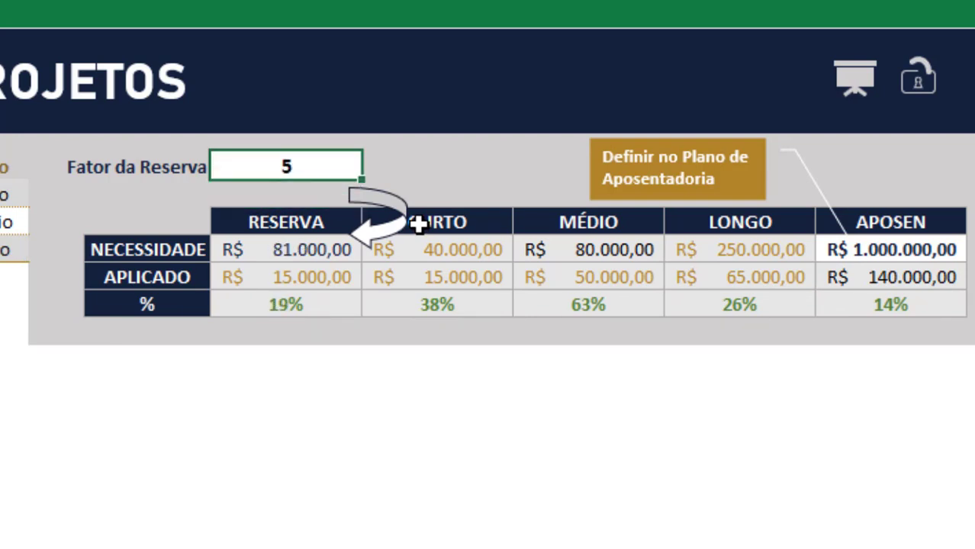
text(6)
key(Return)
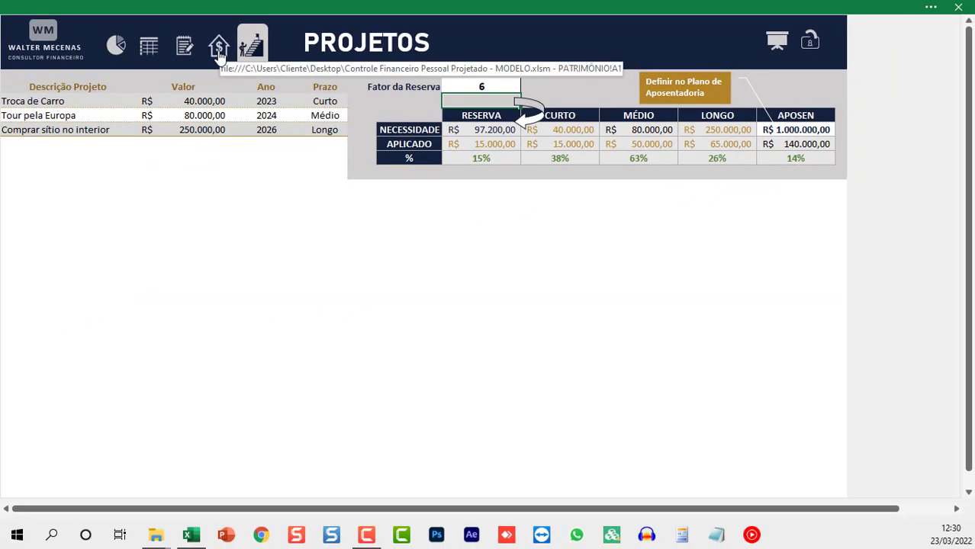
click(219, 49)
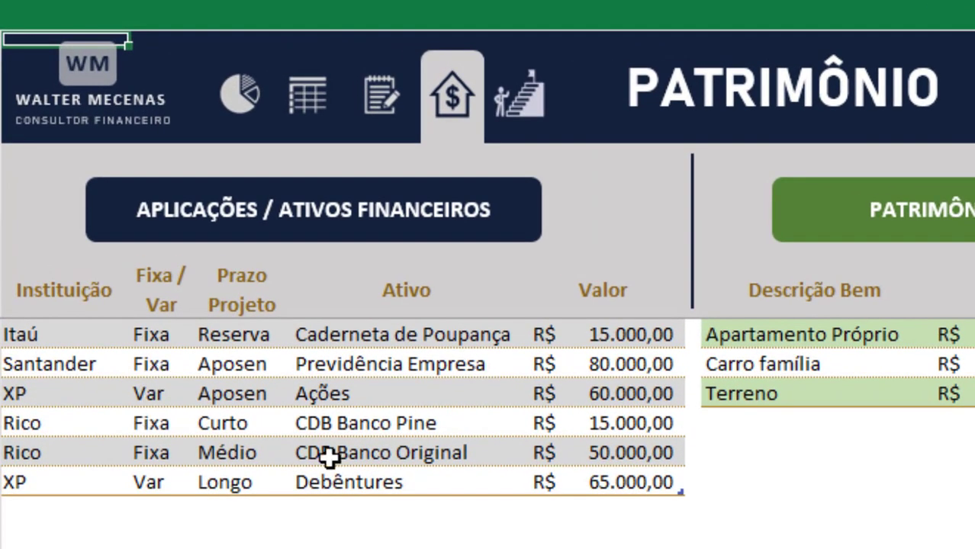
click(632, 342)
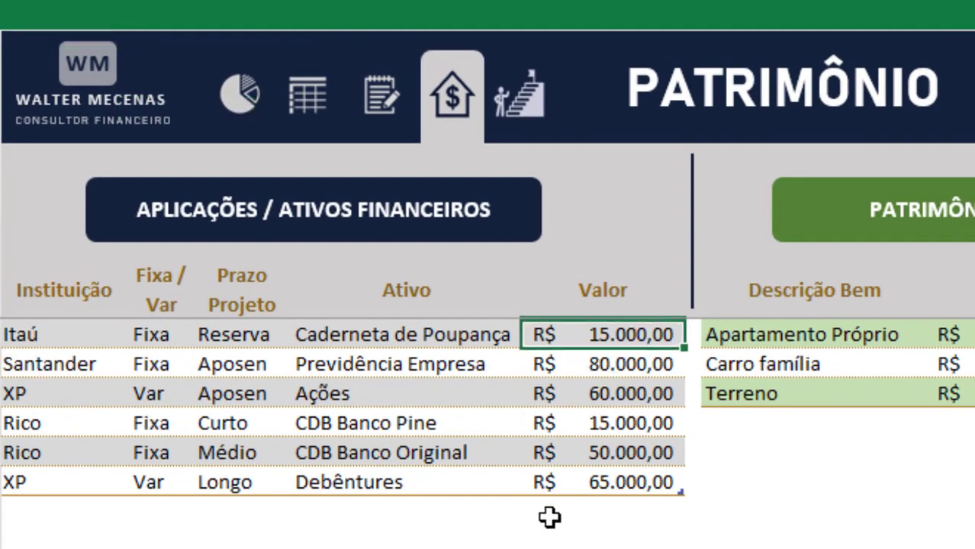
click(627, 374)
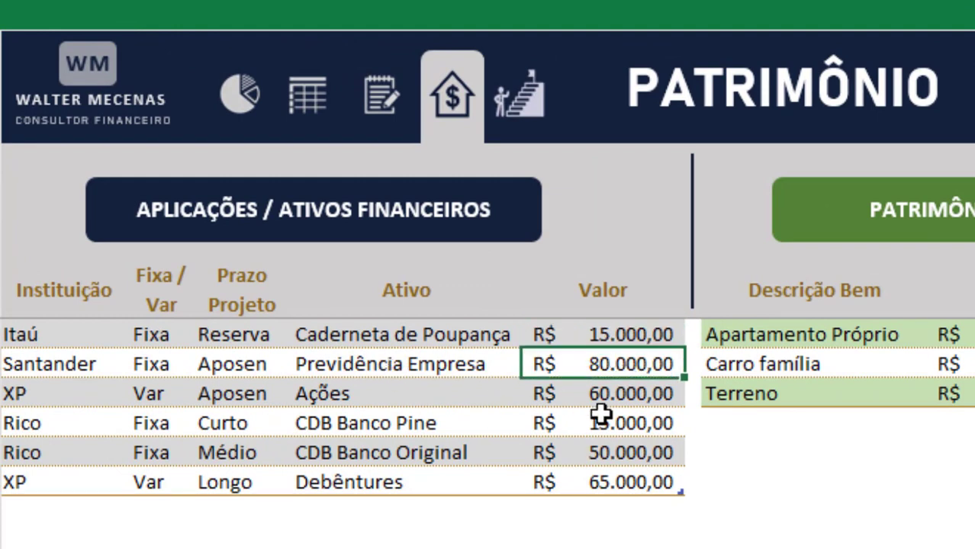
click(636, 393)
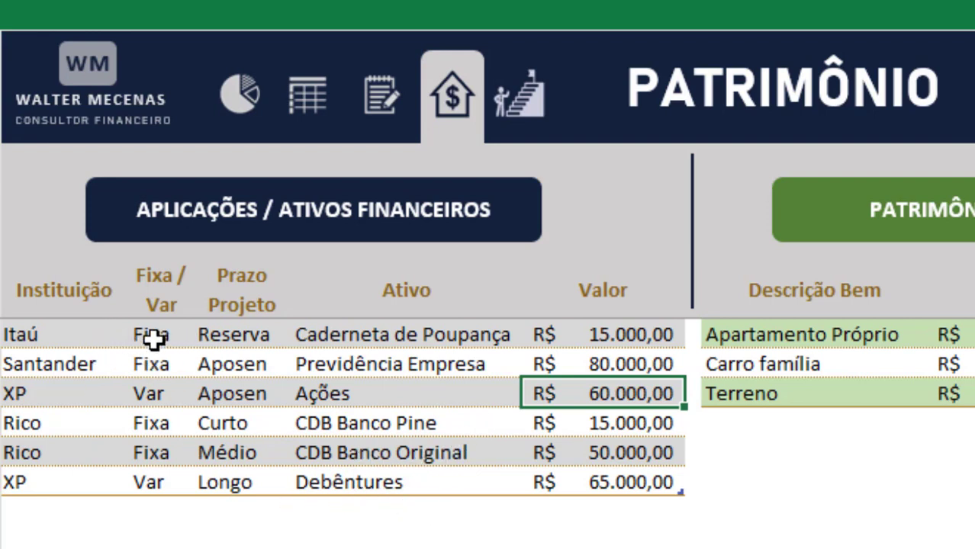
click(168, 340)
click(206, 335)
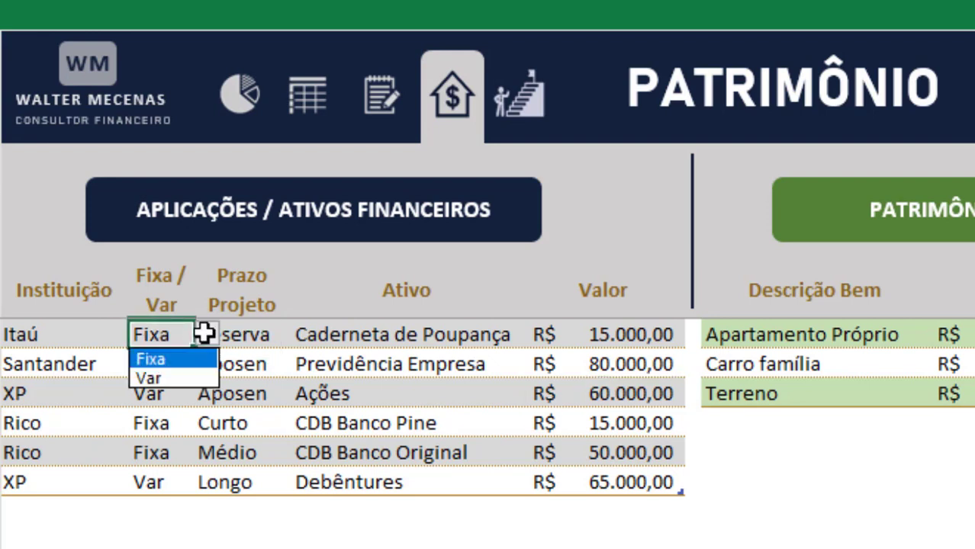
click(206, 334)
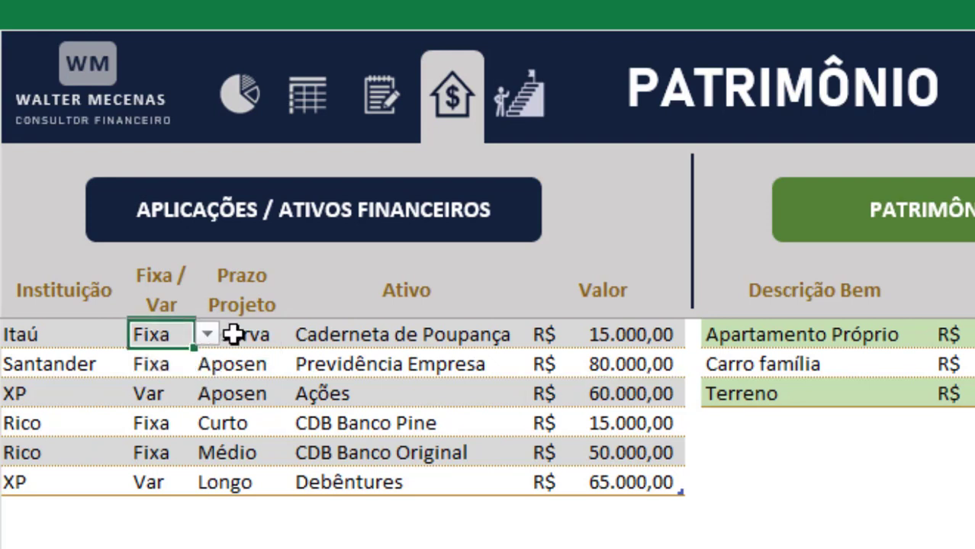
click(259, 334)
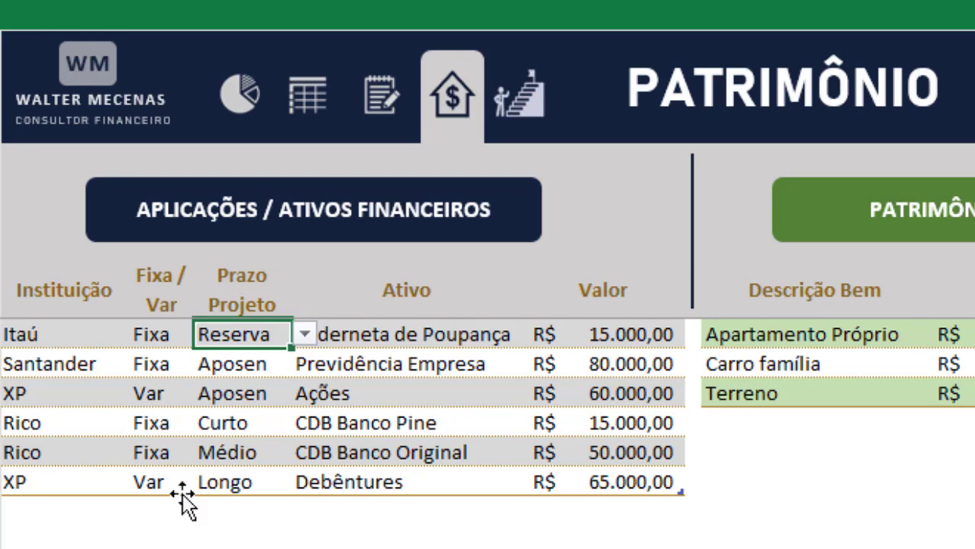
click(306, 334)
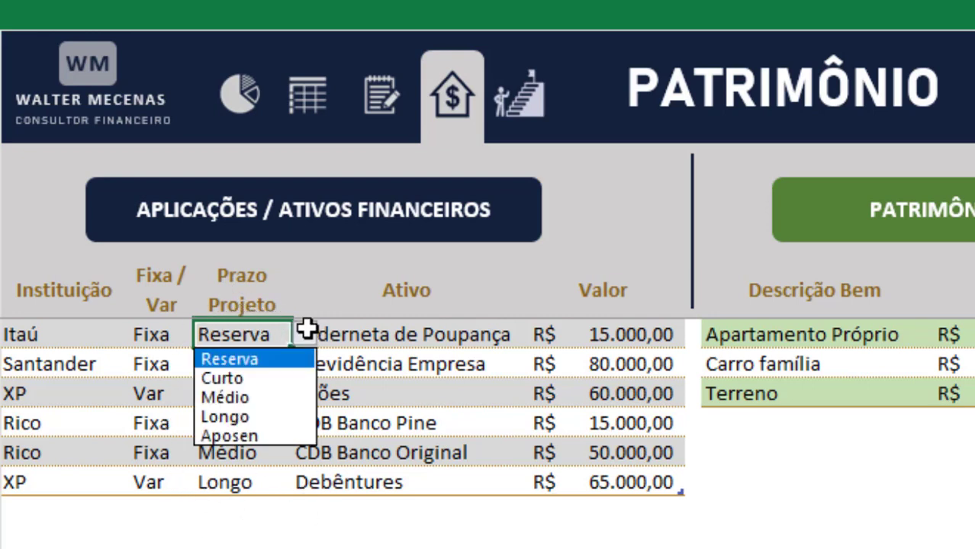
click(307, 334)
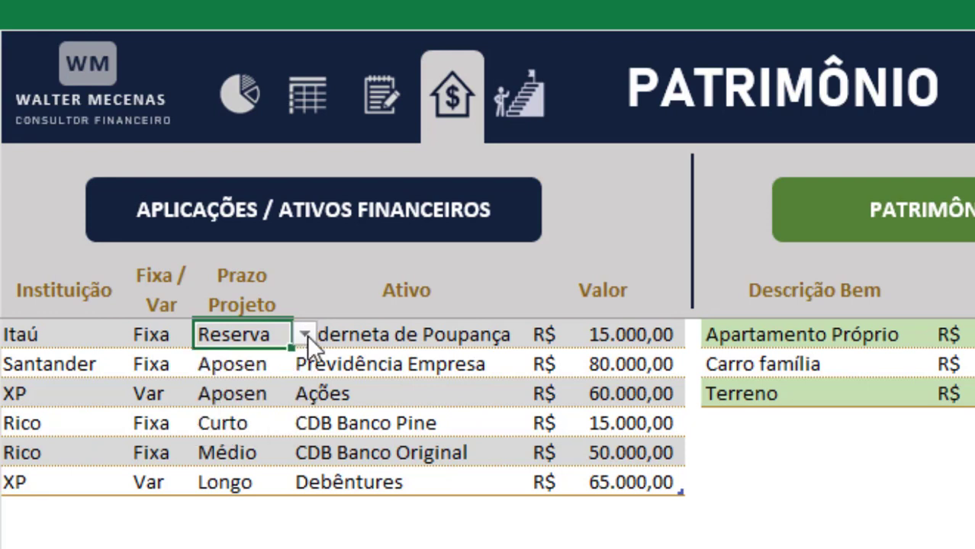
click(257, 363)
click(303, 363)
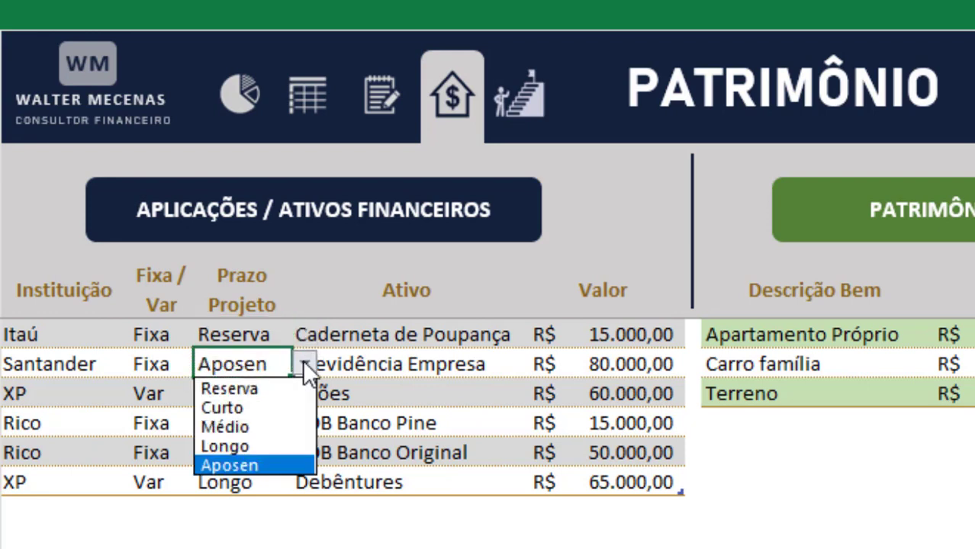
click(302, 359)
click(252, 397)
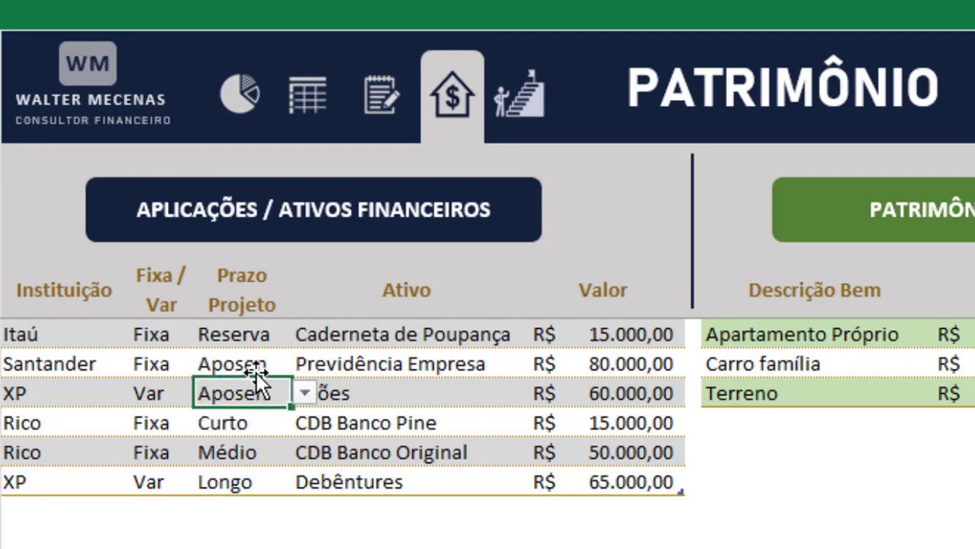
click(250, 365)
click(242, 402)
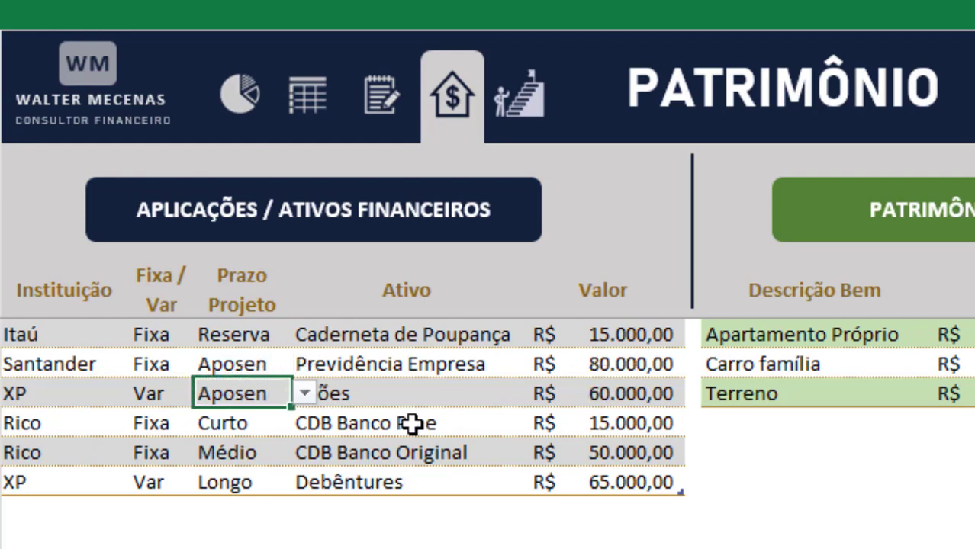
click(233, 421)
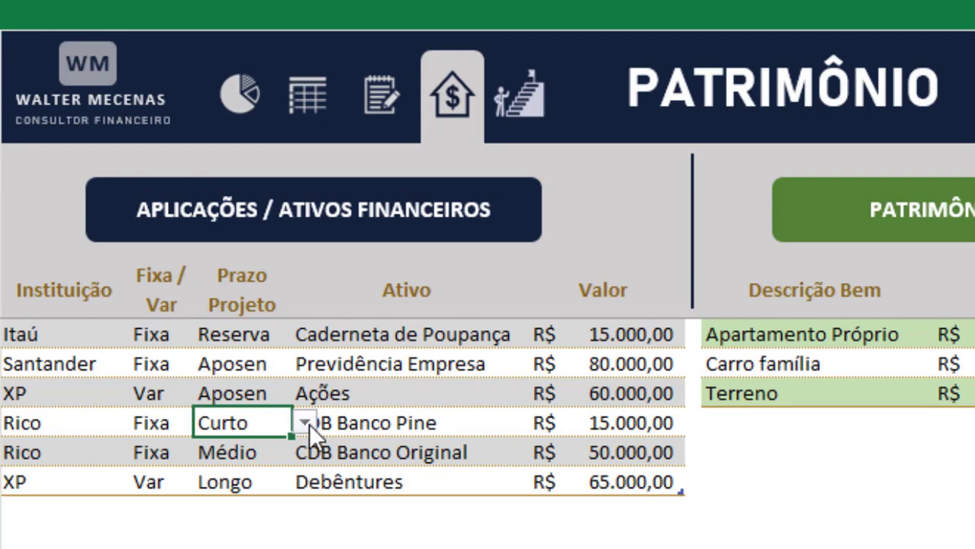
click(304, 422)
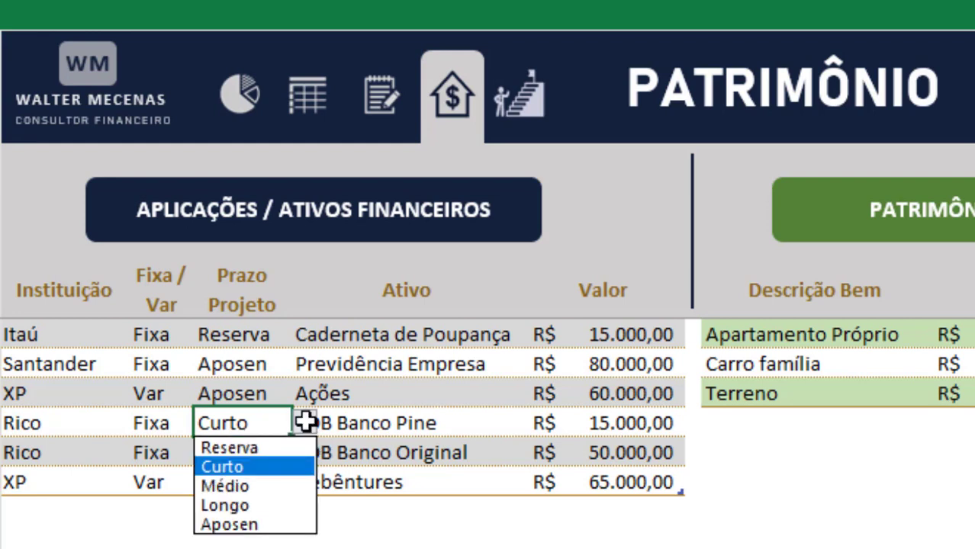
click(304, 422)
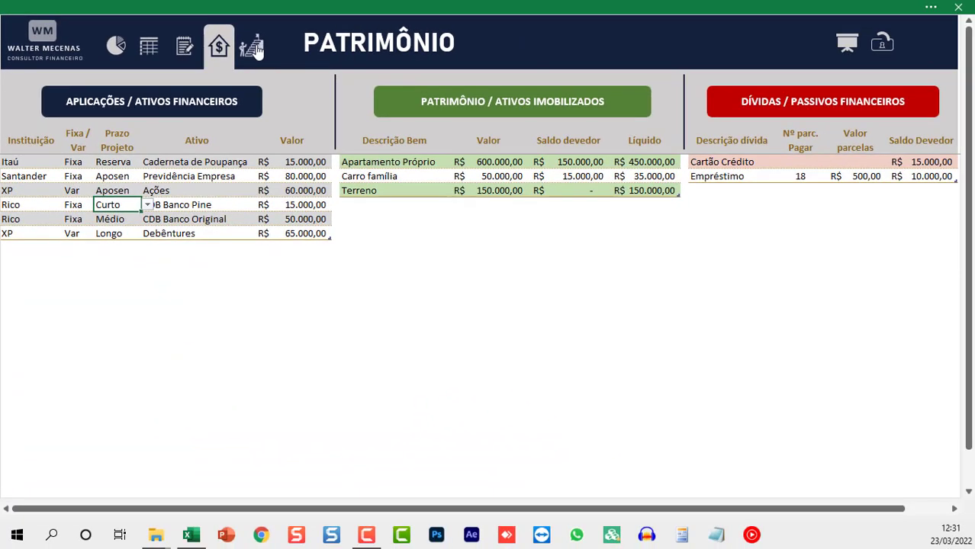
click(253, 47)
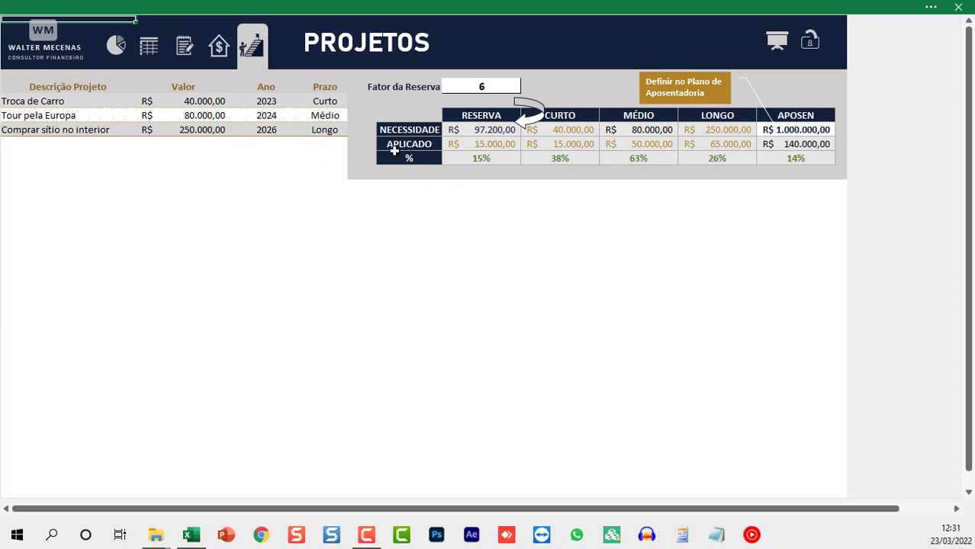
click(581, 158)
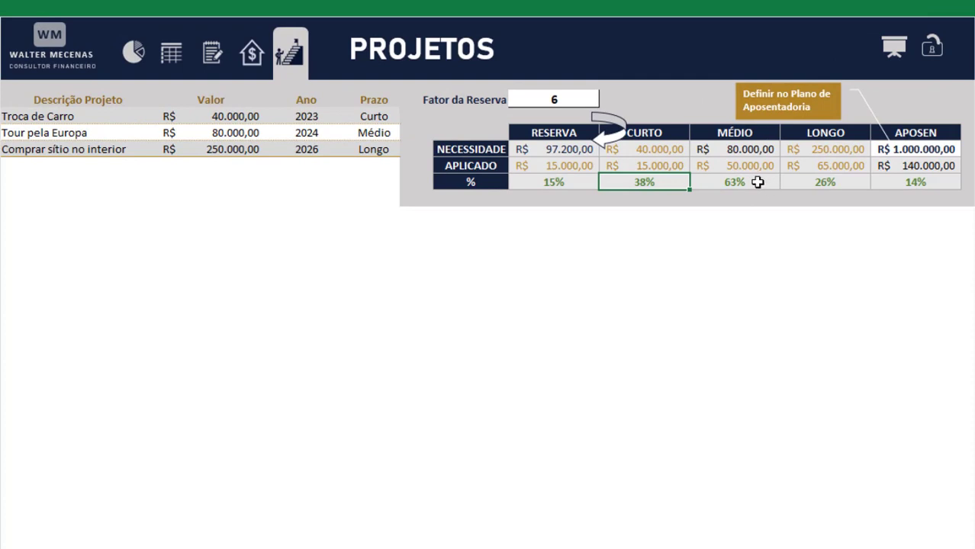
click(744, 183)
click(846, 180)
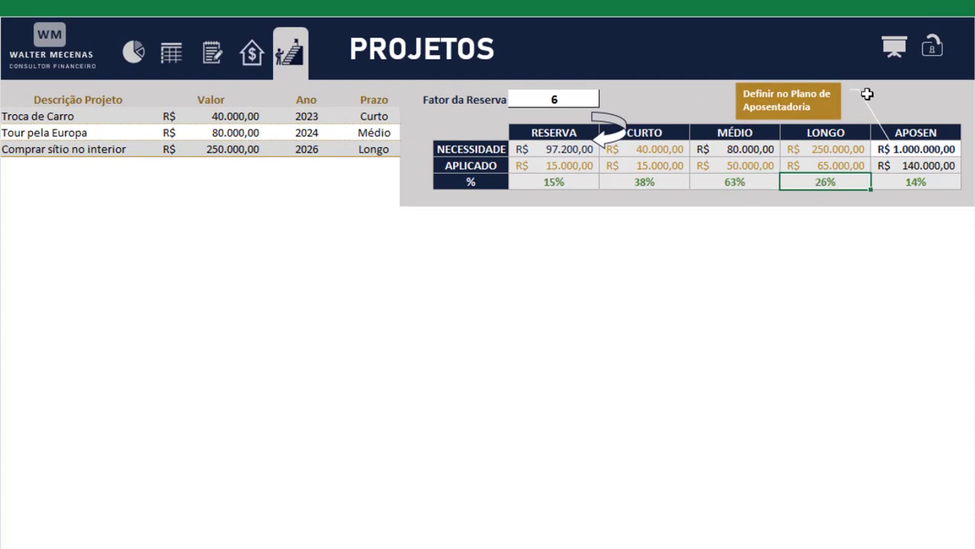
click(918, 181)
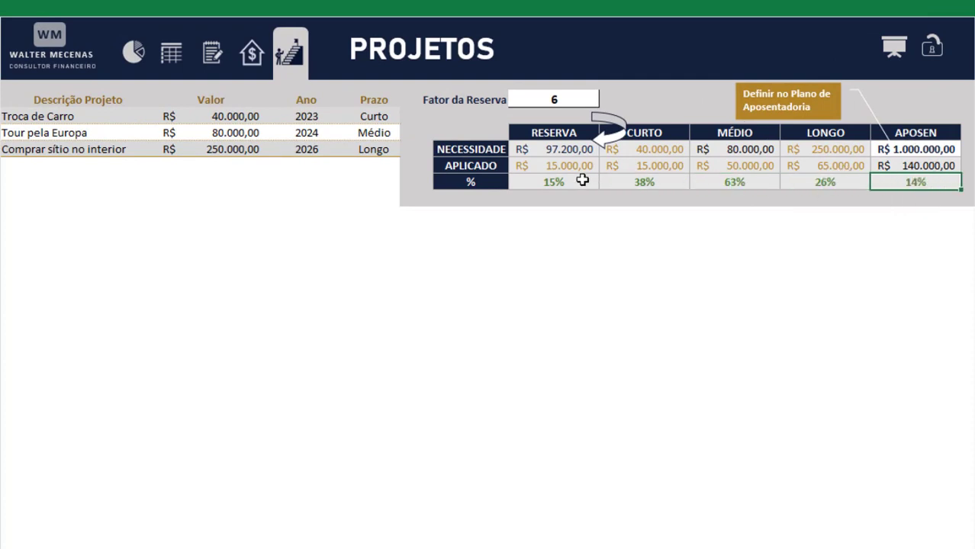
click(582, 180)
click(259, 61)
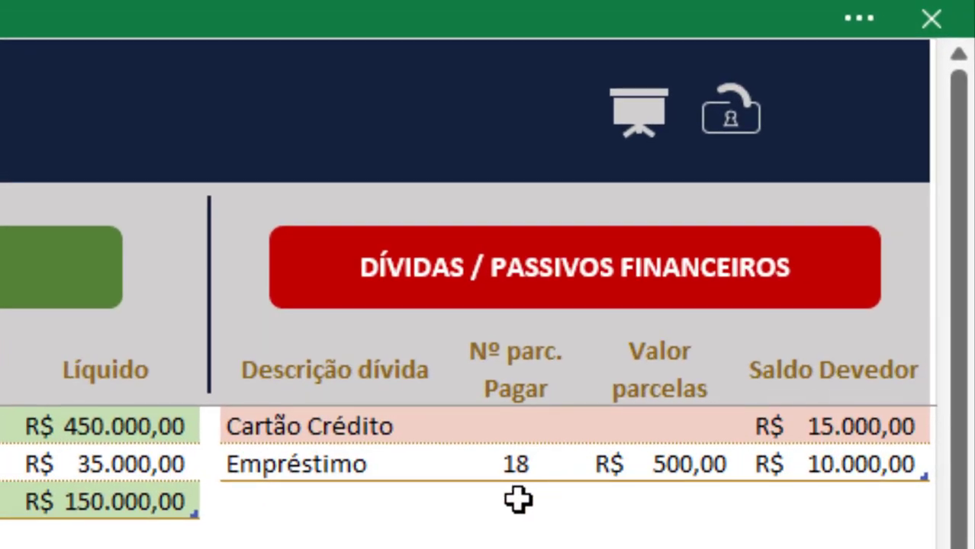
Step: Check the Empréstimo installments and amount, and the Cartão Crédito balance of R$ 15.000,00
click(320, 468)
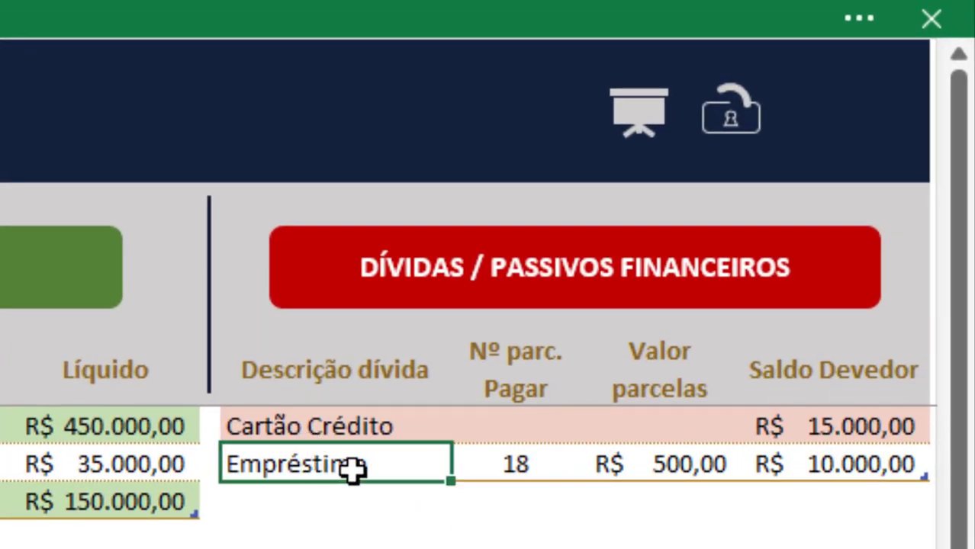
click(530, 467)
click(694, 471)
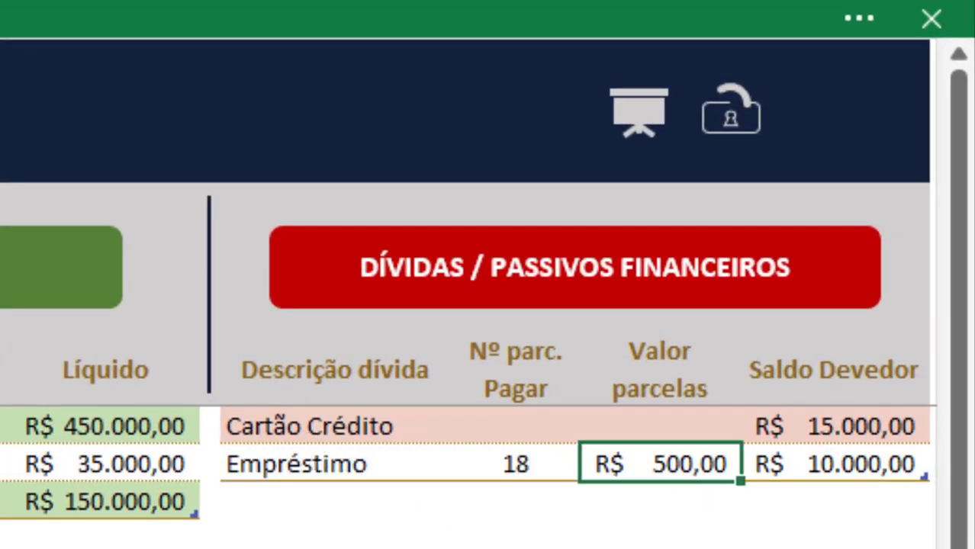
click(352, 428)
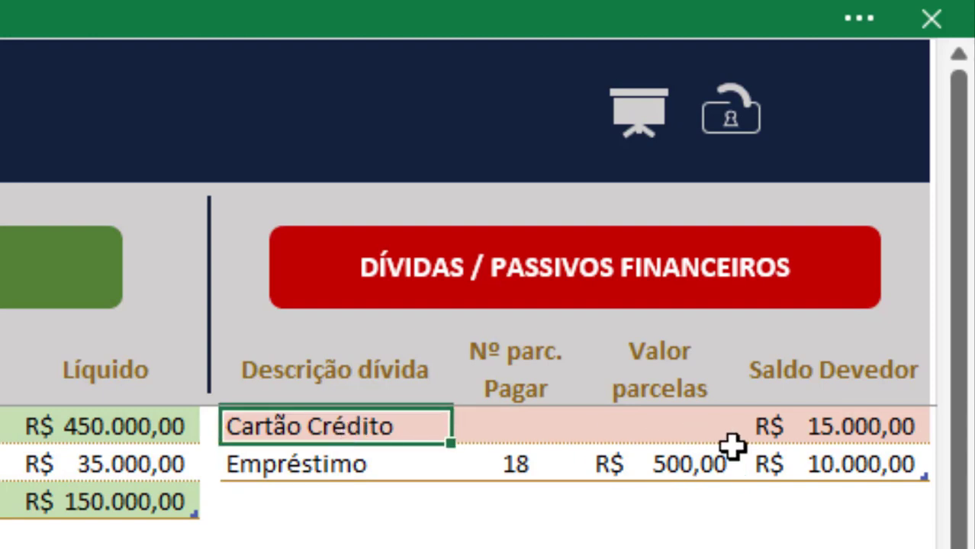
click(858, 427)
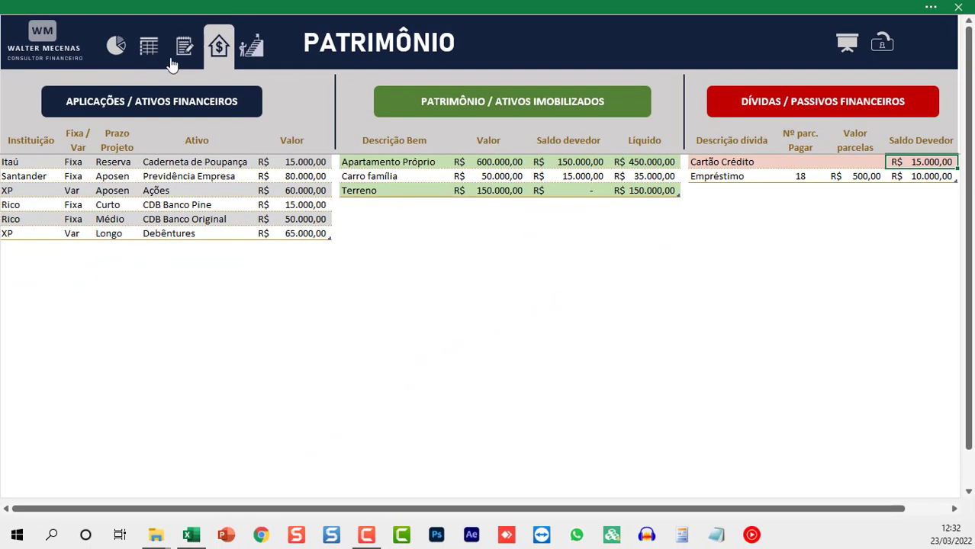
Step: Go to the home page, open Lançamentos, and jump below the last entry
click(33, 38)
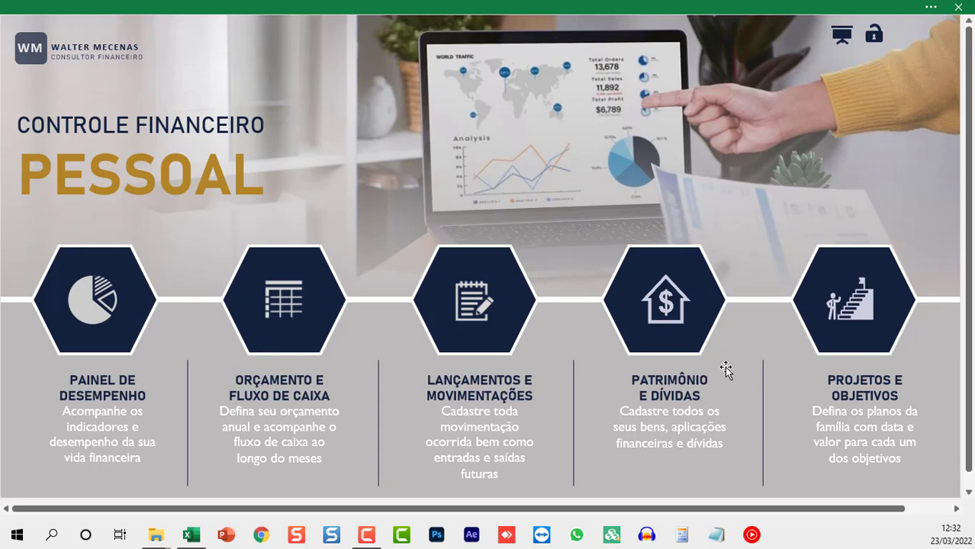
click(476, 320)
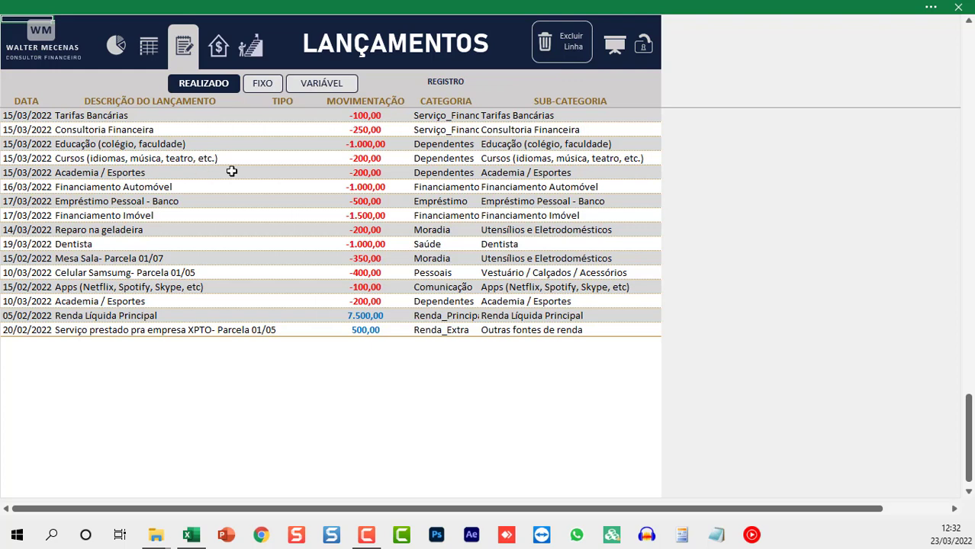
click(447, 89)
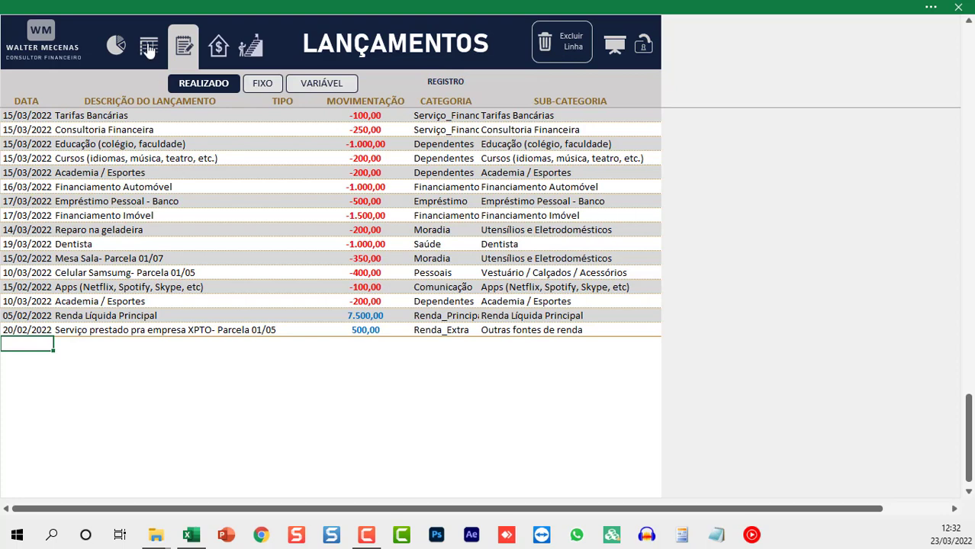
Step: Browse the Orçamento, Projetos and Patrimônio sheets, ending back on Orçamento e Fluxo de Caixa
click(149, 47)
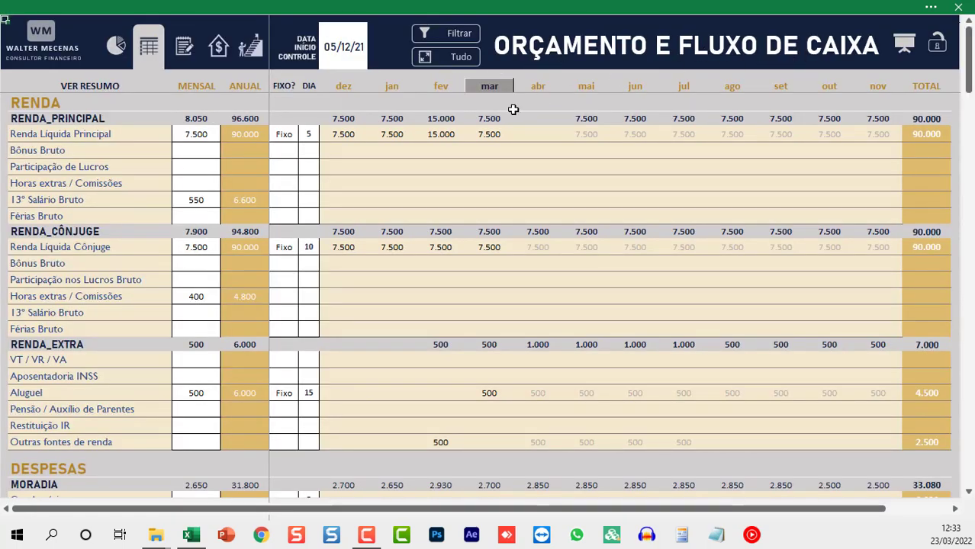
click(189, 197)
click(252, 49)
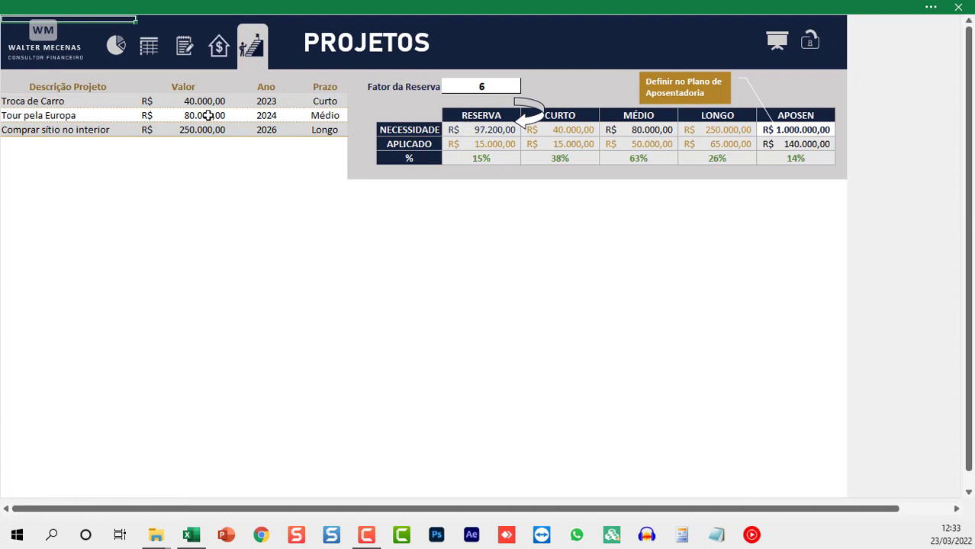
click(218, 48)
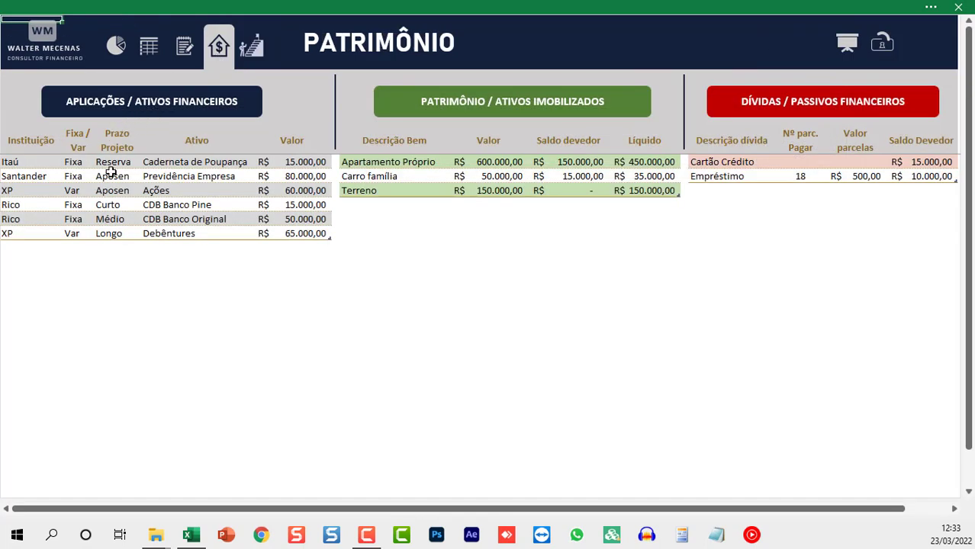
click(147, 48)
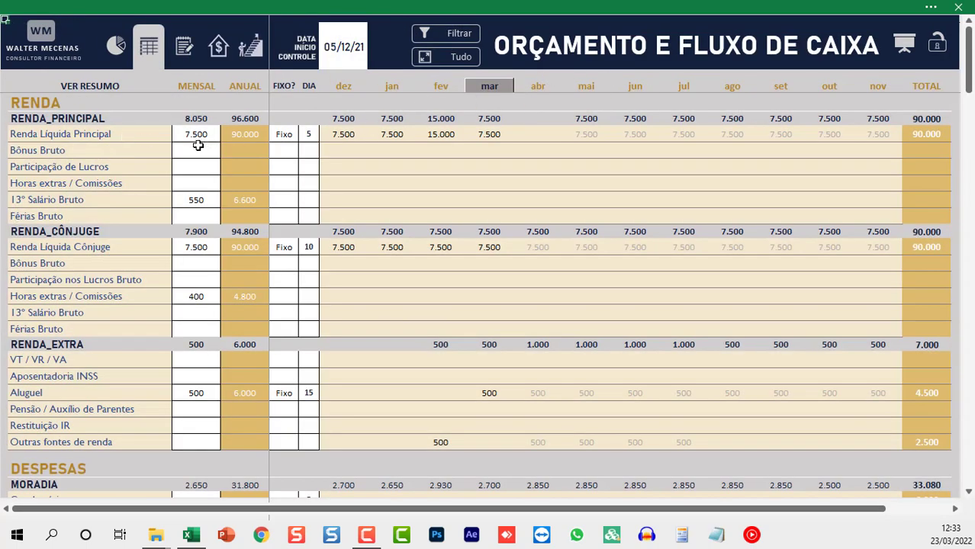
click(99, 136)
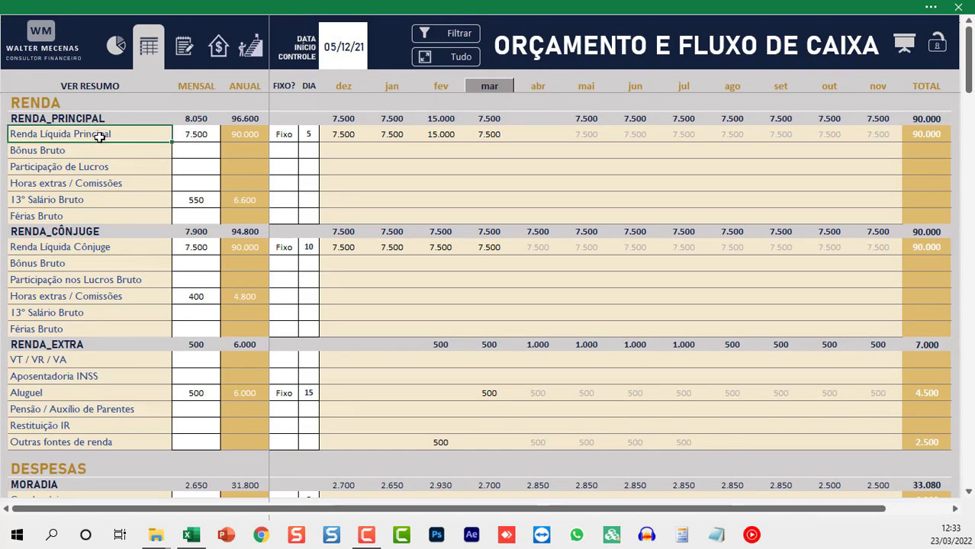
click(204, 135)
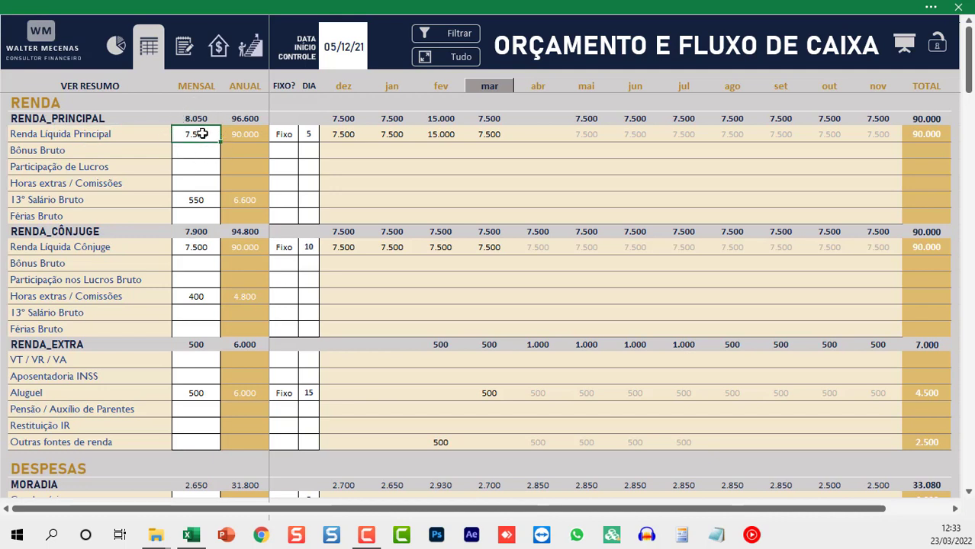
drag(202, 135, 200, 218)
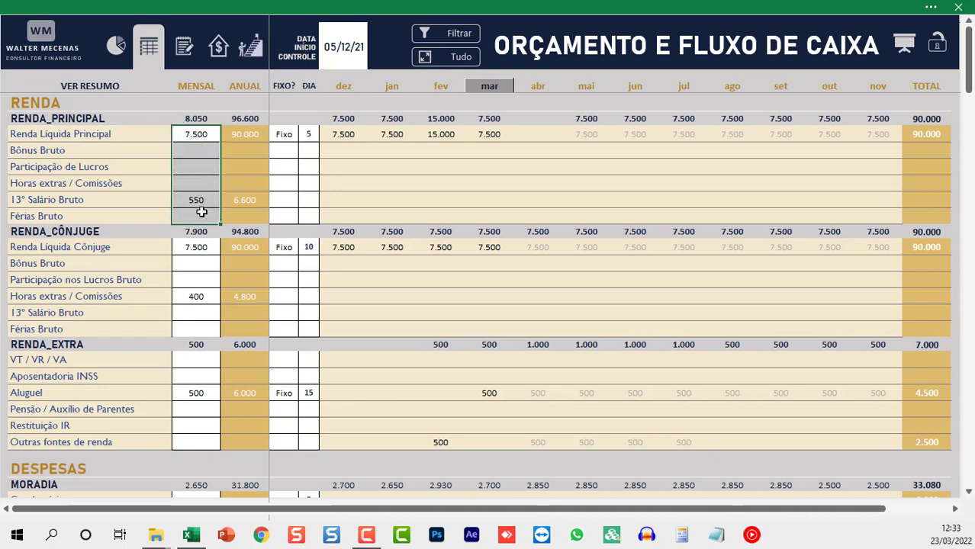
click(199, 133)
drag(200, 145, 207, 210)
click(195, 137)
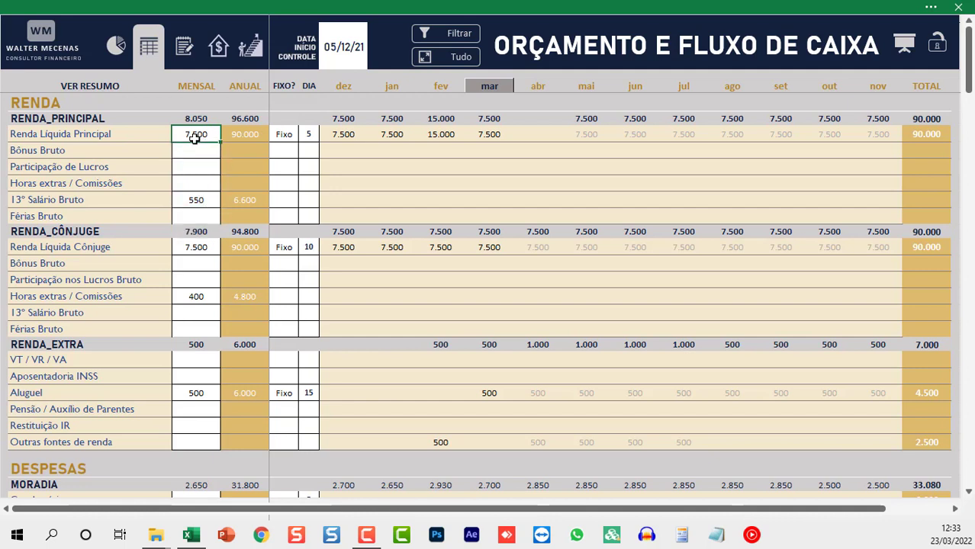
click(284, 133)
click(303, 136)
click(303, 137)
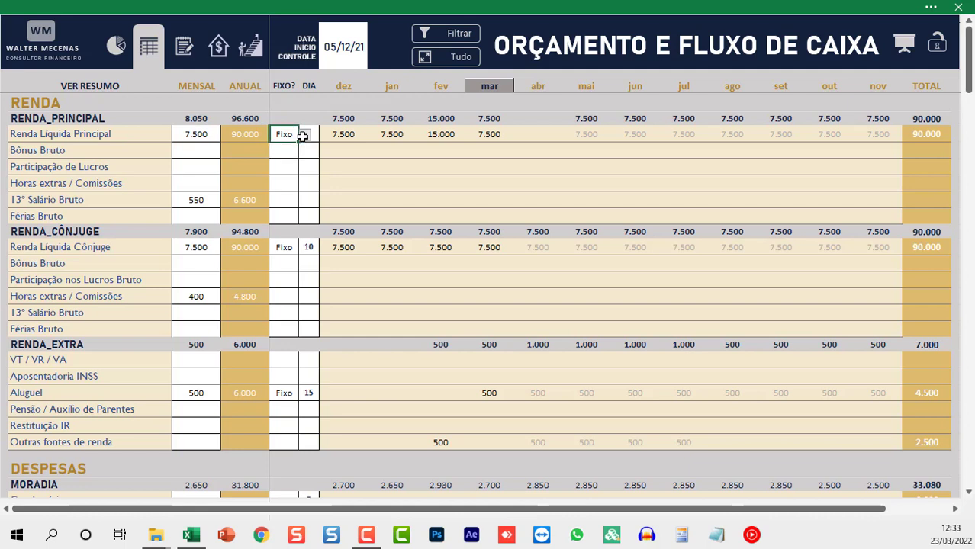
click(315, 135)
text(5)
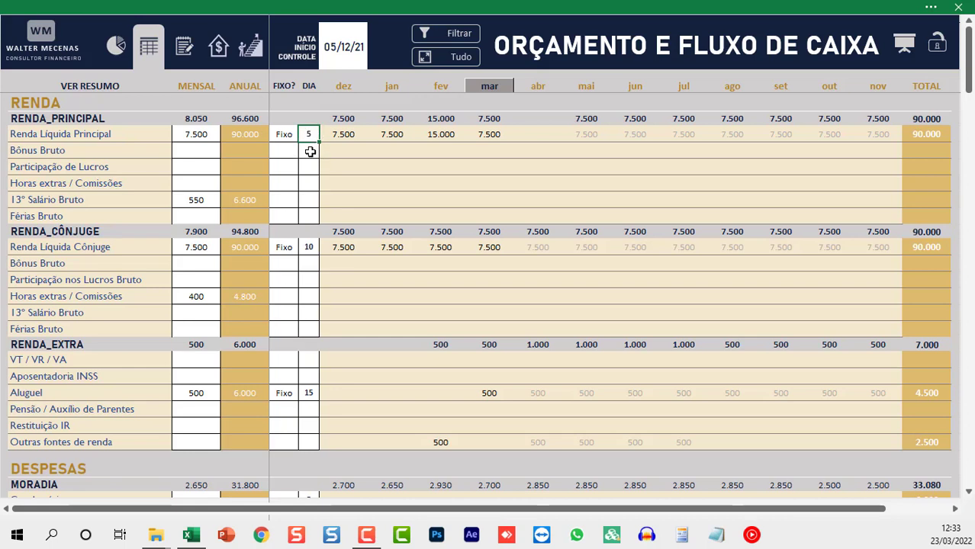
click(196, 201)
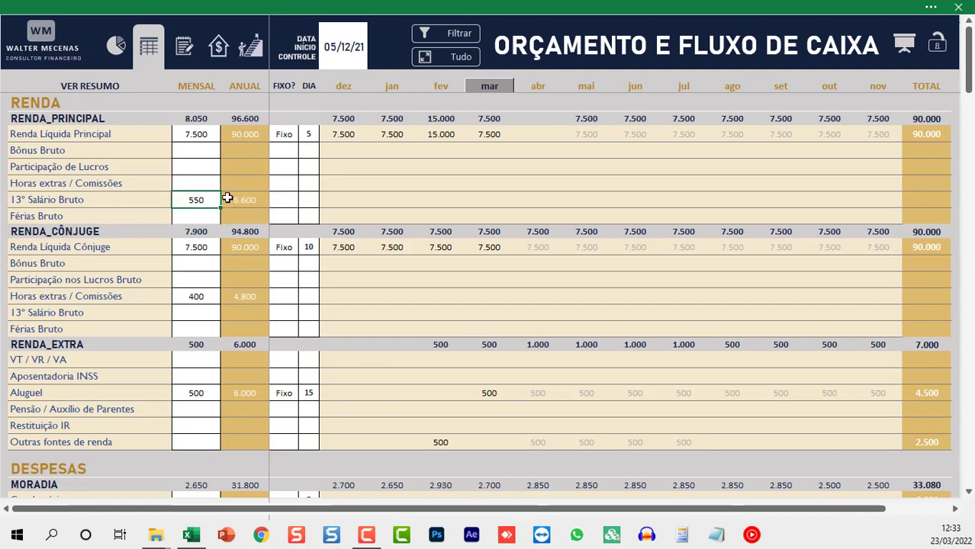
click(276, 201)
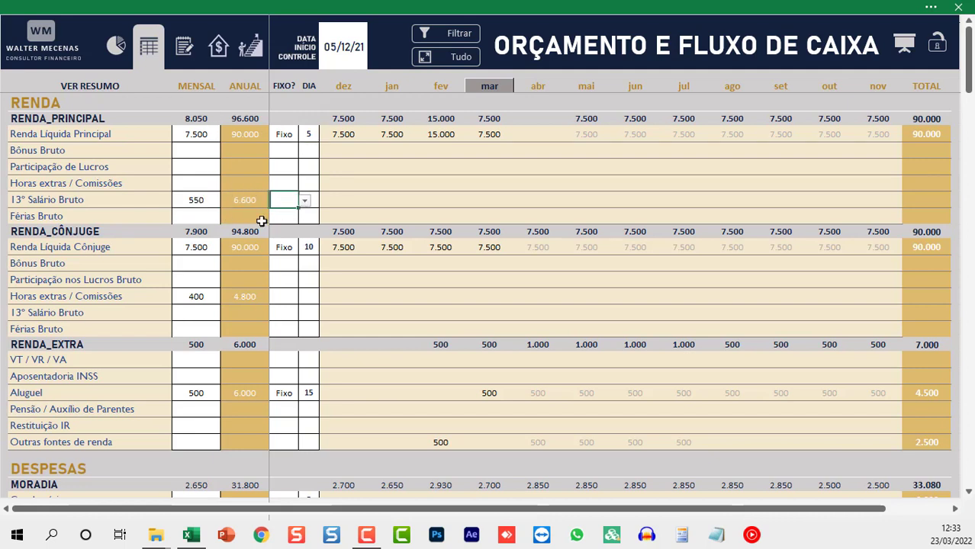
click(197, 248)
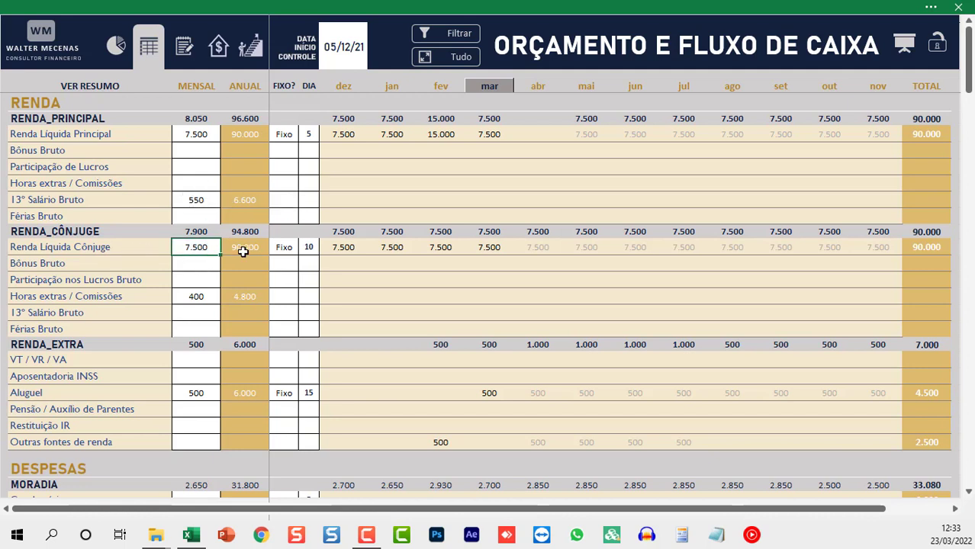
click(293, 246)
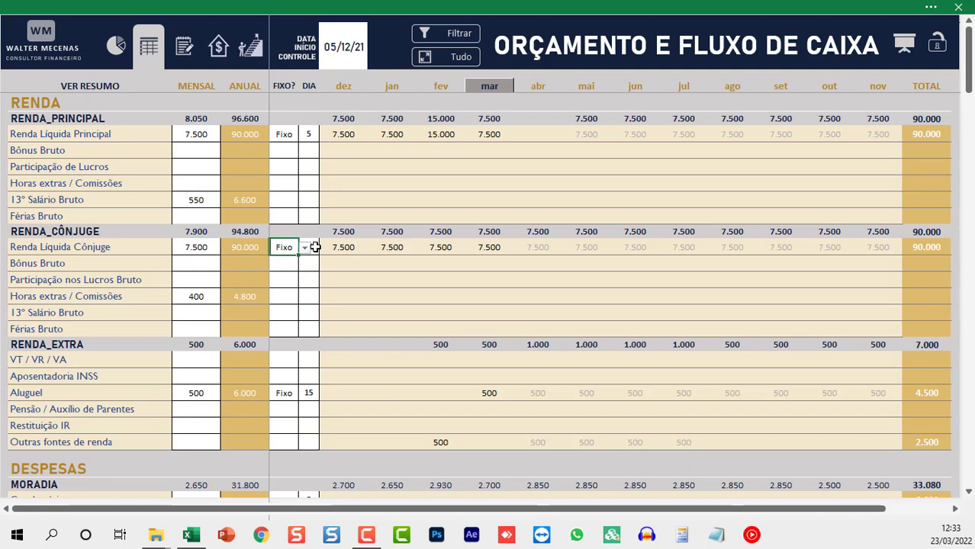
click(196, 296)
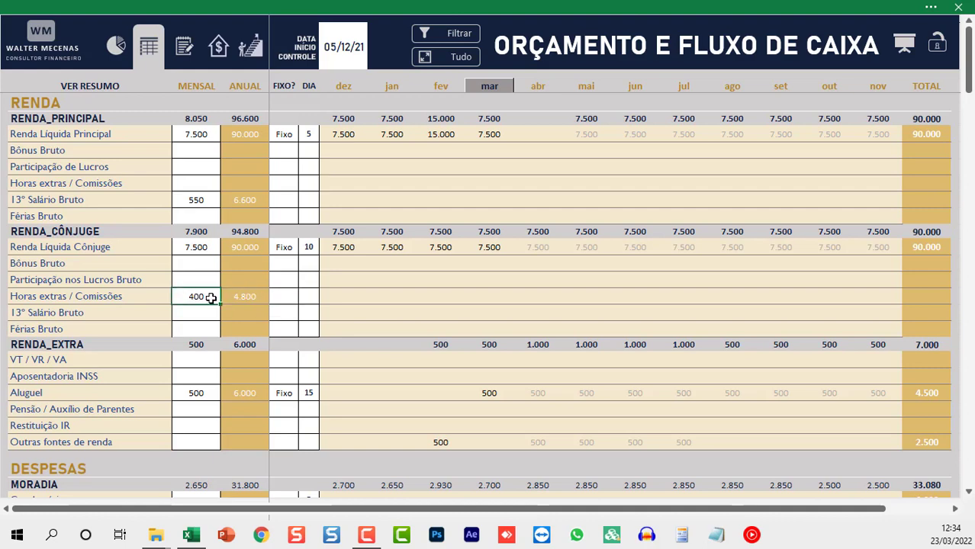
scroll(210, 301, down, 1)
scroll(209, 306, down, 1)
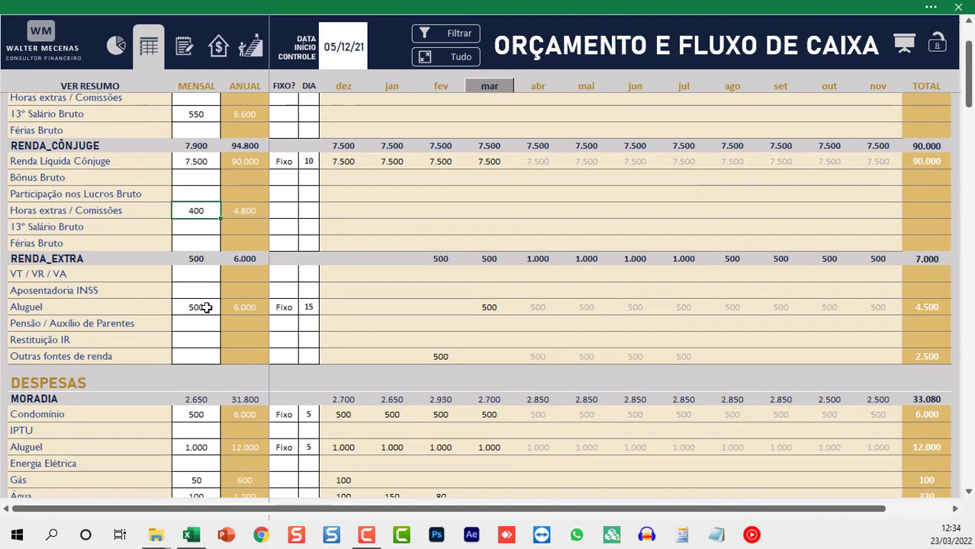
scroll(206, 308, down, 1)
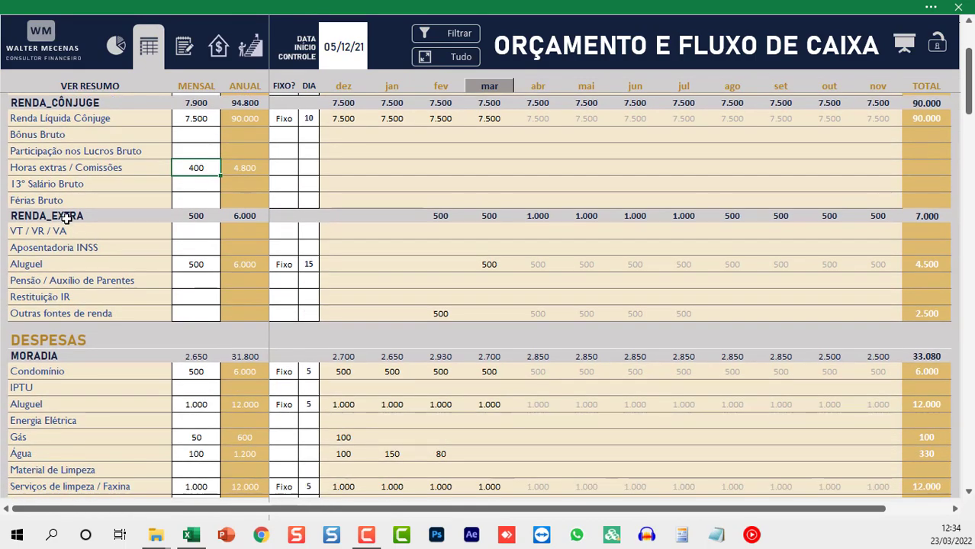
scroll(72, 291, down, 1)
scroll(194, 289, down, 1)
scroll(117, 247, down, 1)
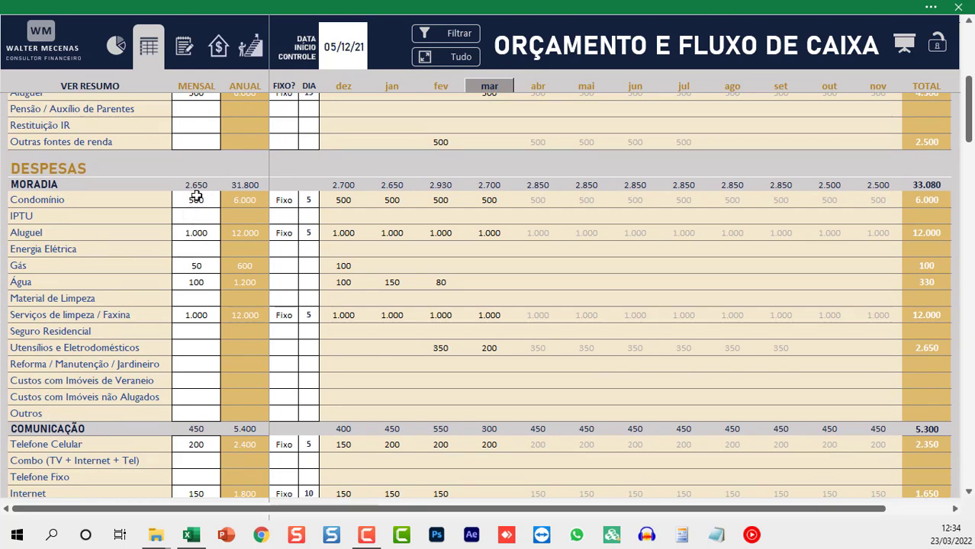
drag(196, 197, 196, 429)
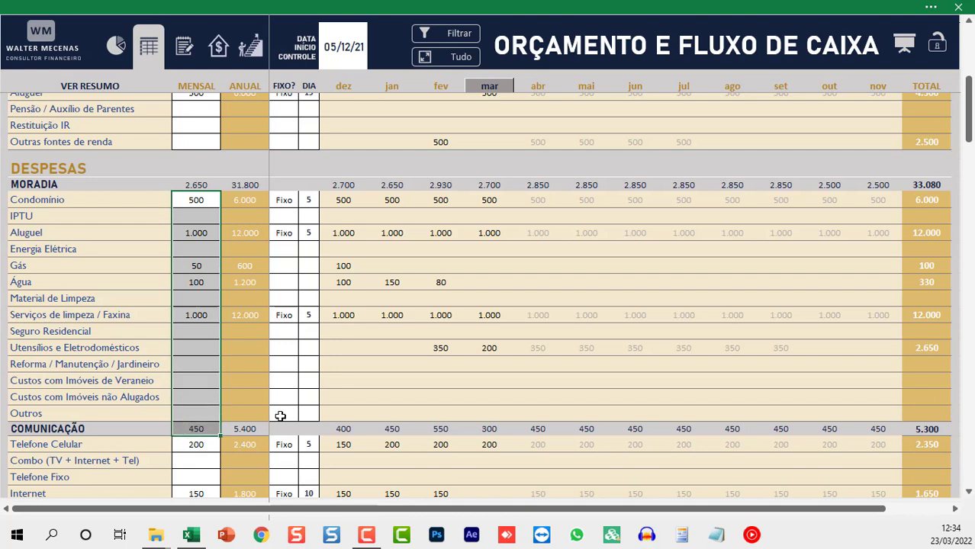
drag(280, 416, 284, 199)
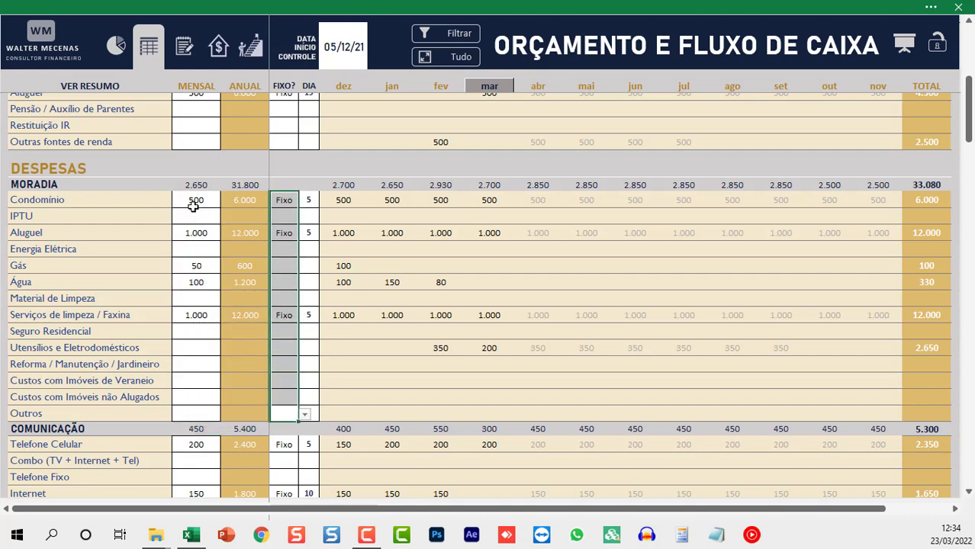
drag(193, 207, 196, 315)
click(308, 315)
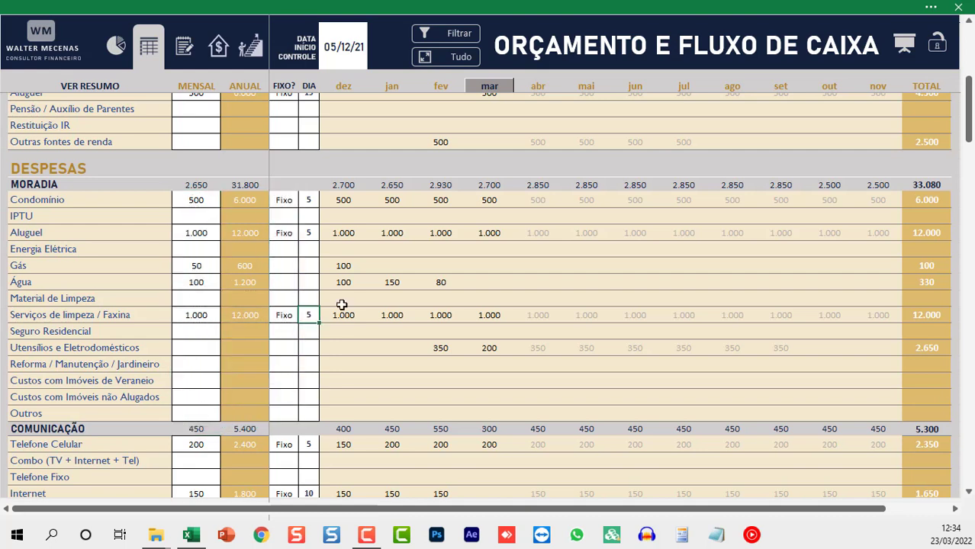
key(Delete)
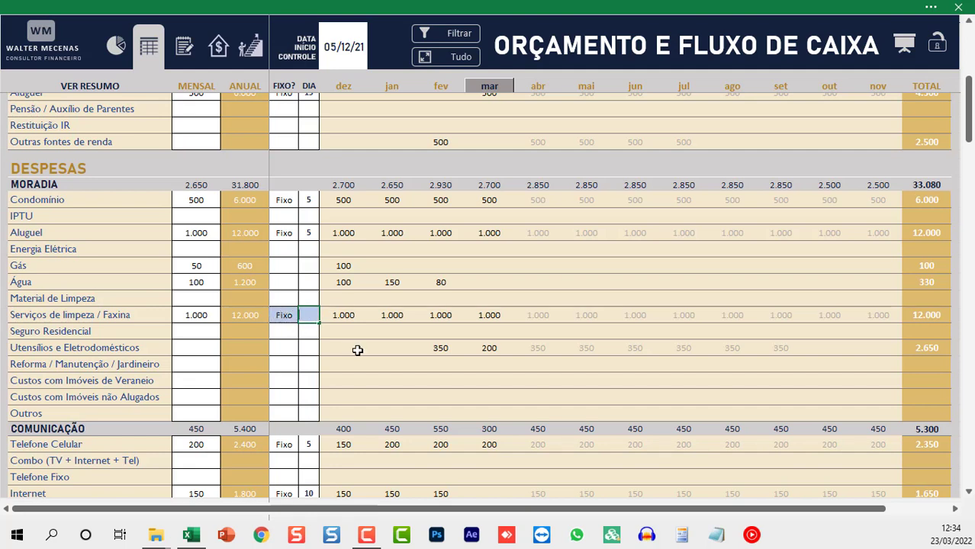
text(5)
key(Return)
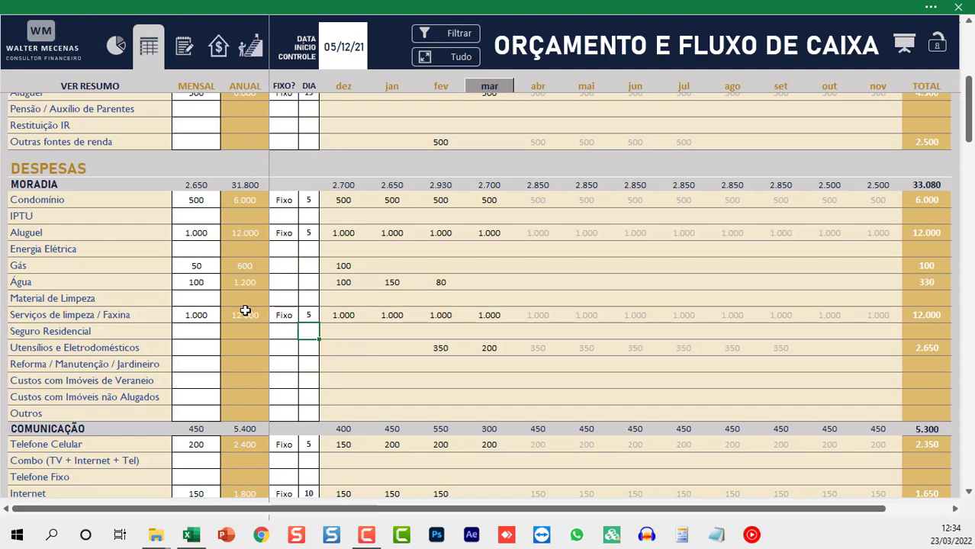
scroll(245, 310, down, 1)
scroll(247, 309, down, 2)
scroll(229, 301, down, 1)
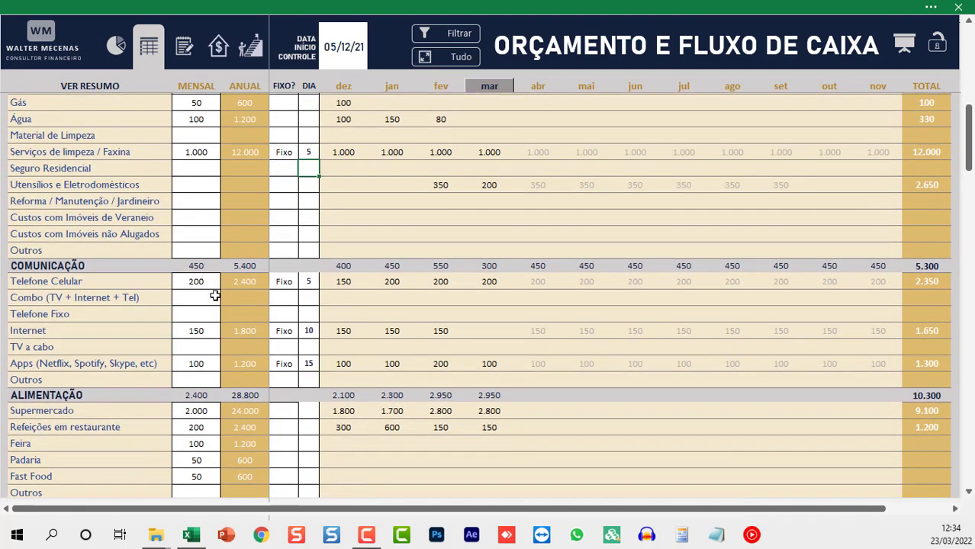
scroll(215, 297, down, 3)
drag(205, 259, 206, 296)
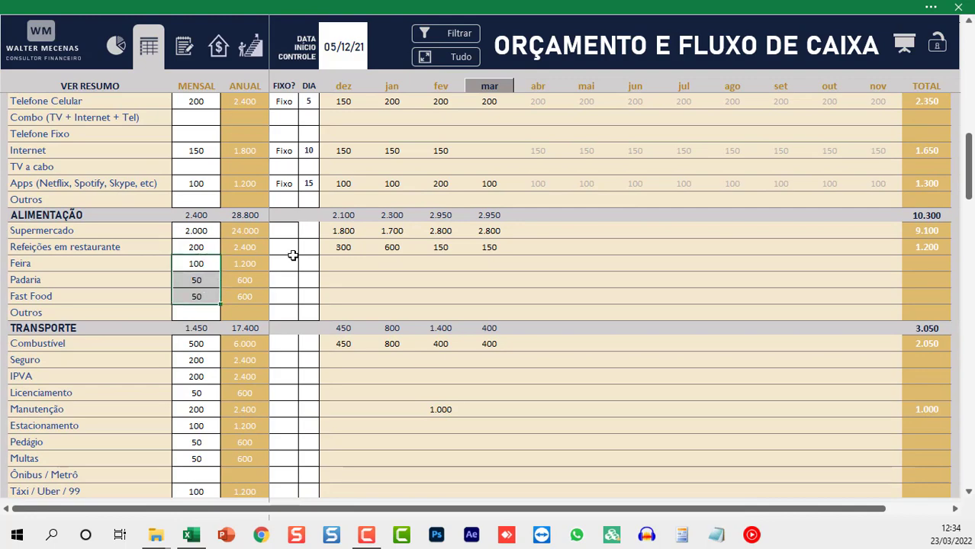
drag(291, 259, 286, 297)
scroll(242, 363, down, 4)
scroll(241, 365, down, 2)
scroll(242, 365, down, 2)
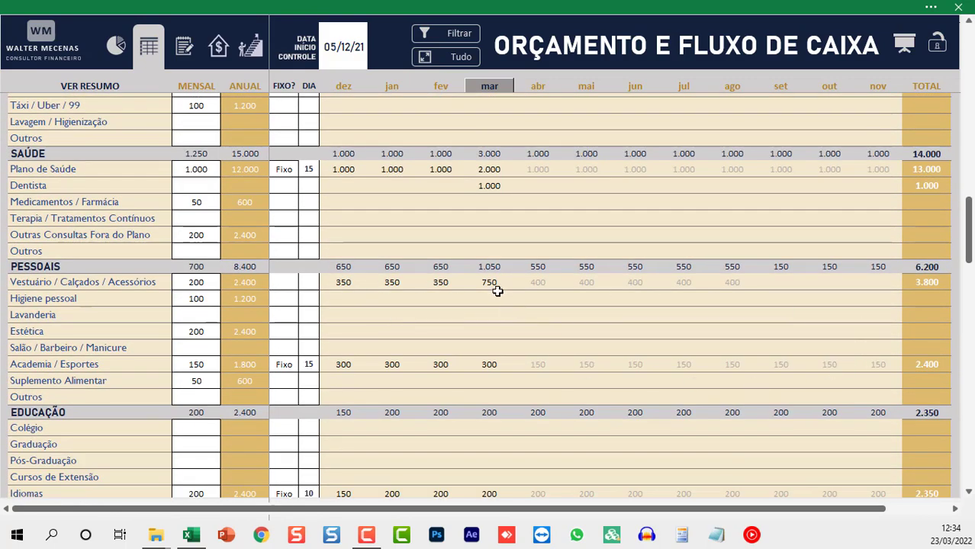
scroll(246, 364, down, 3)
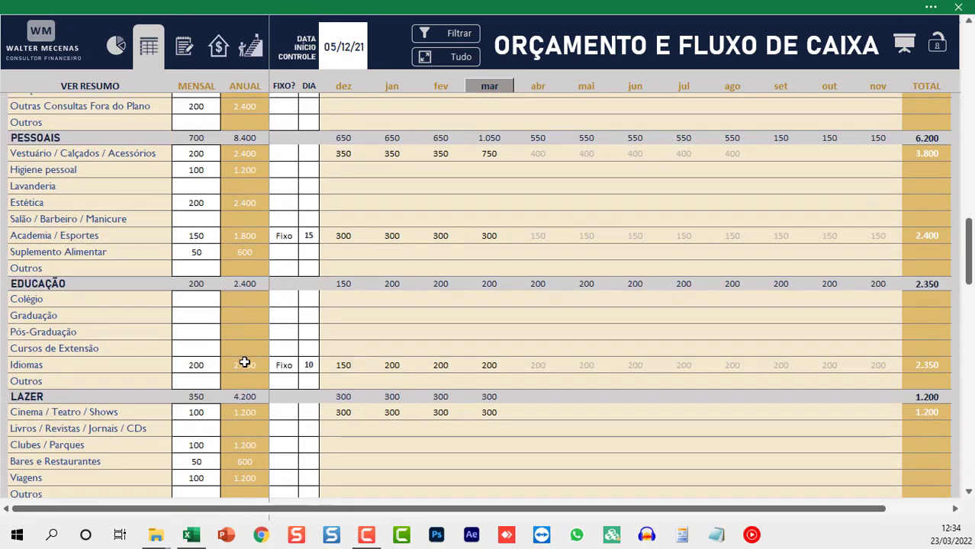
scroll(240, 354, down, 1)
scroll(233, 343, down, 1)
scroll(232, 342, down, 1)
scroll(233, 342, down, 1)
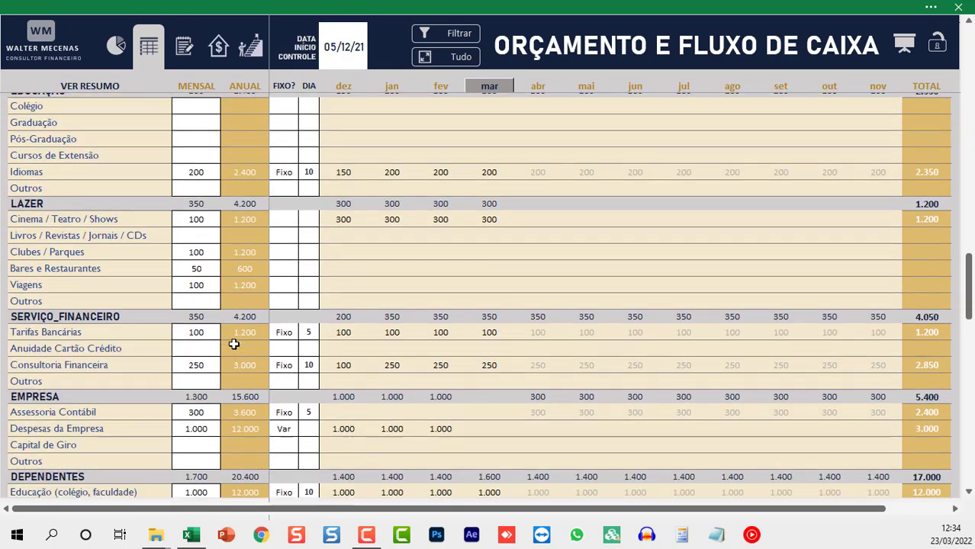
scroll(233, 342, down, 2)
scroll(231, 305, down, 2)
scroll(225, 305, down, 1)
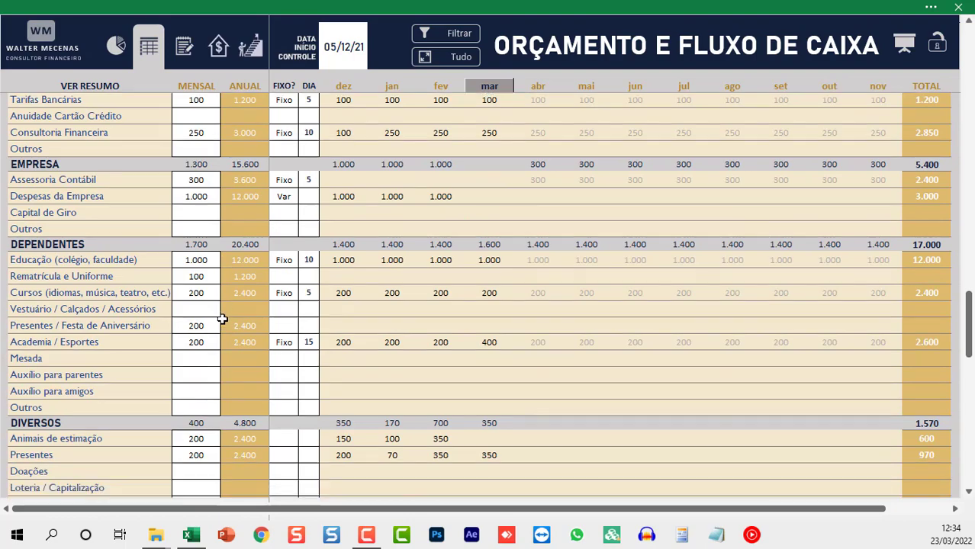
scroll(223, 319, down, 4)
scroll(224, 324, down, 2)
scroll(223, 324, down, 1)
scroll(224, 323, down, 4)
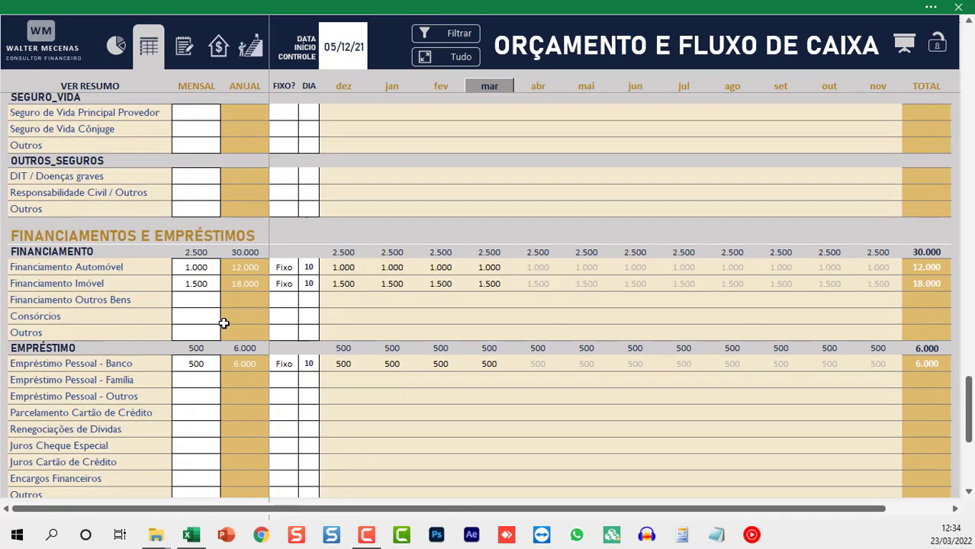
scroll(224, 323, down, 2)
scroll(223, 323, down, 2)
scroll(223, 323, down, 3)
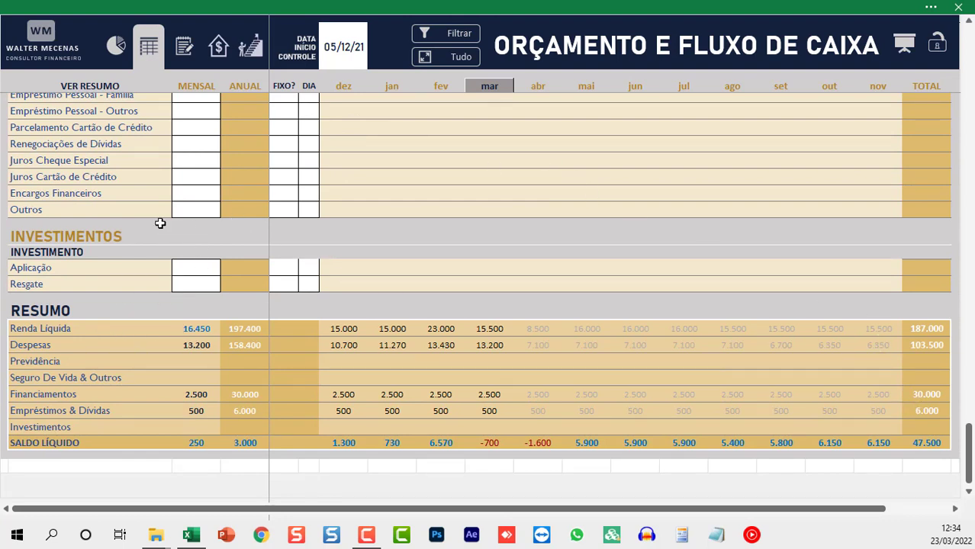
scroll(187, 199, up, 15)
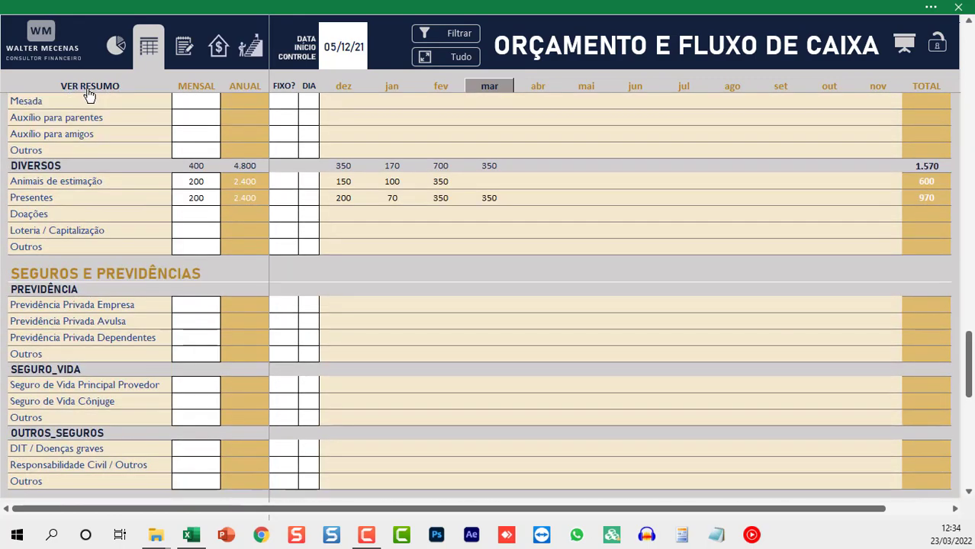
click(87, 91)
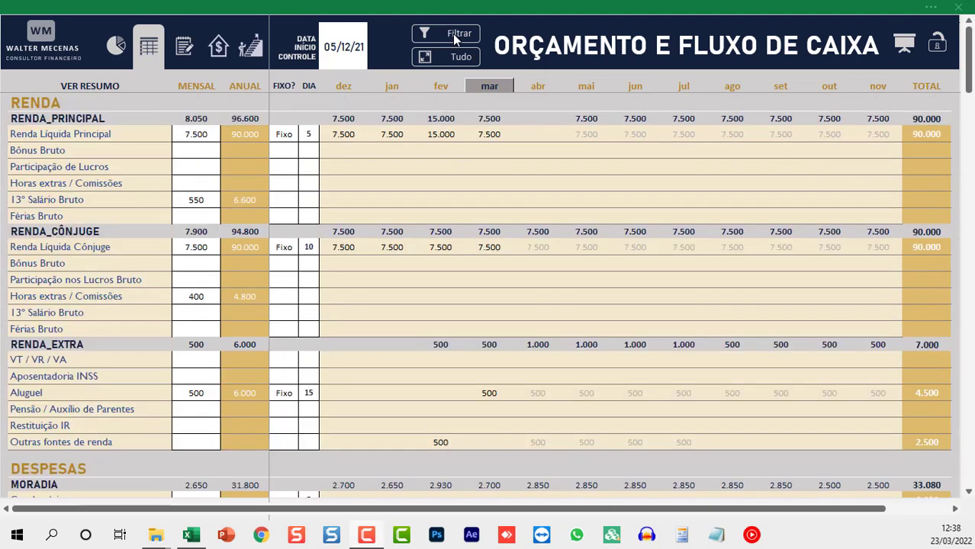
click(451, 33)
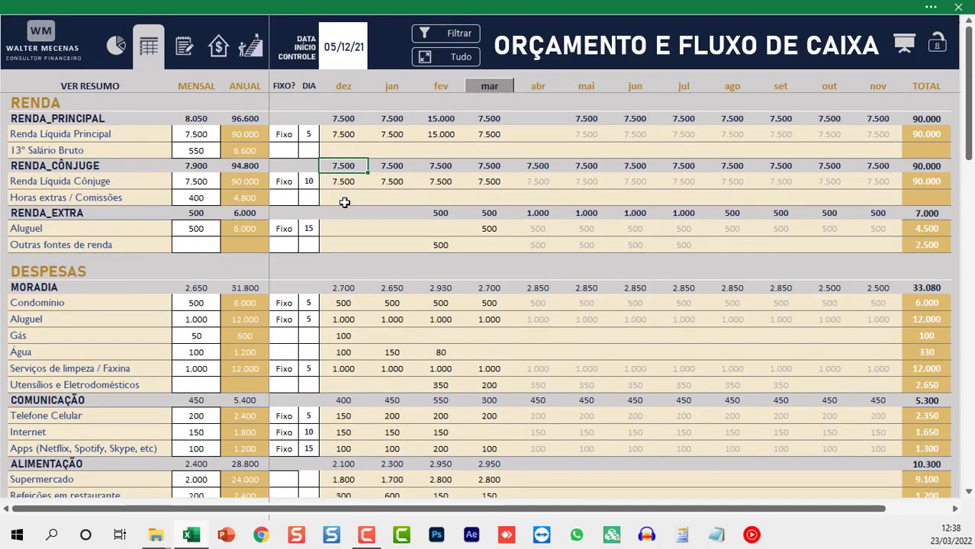
scroll(244, 244, down, 5)
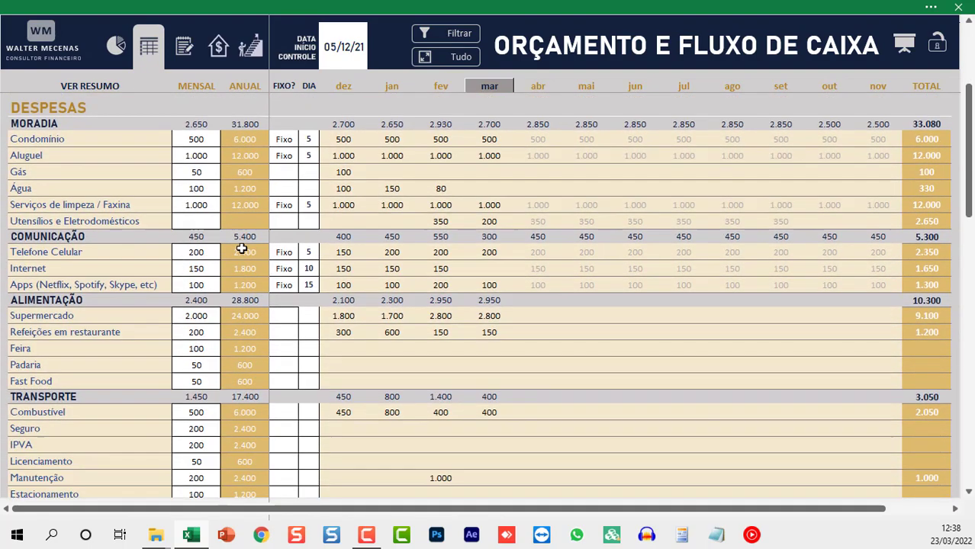
scroll(241, 311, down, 1)
scroll(241, 311, down, 4)
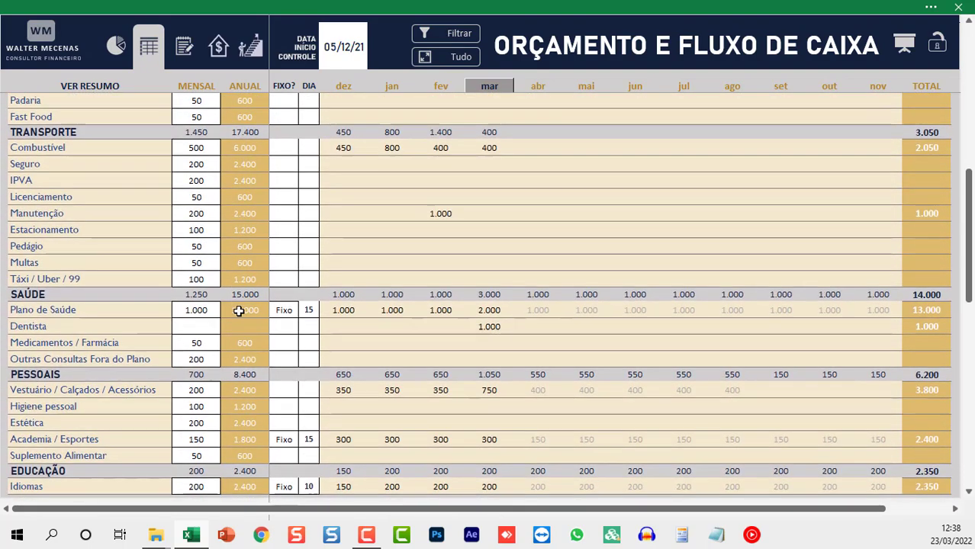
scroll(241, 311, down, 4)
scroll(241, 311, down, 1)
scroll(241, 311, down, 4)
scroll(241, 311, down, 1)
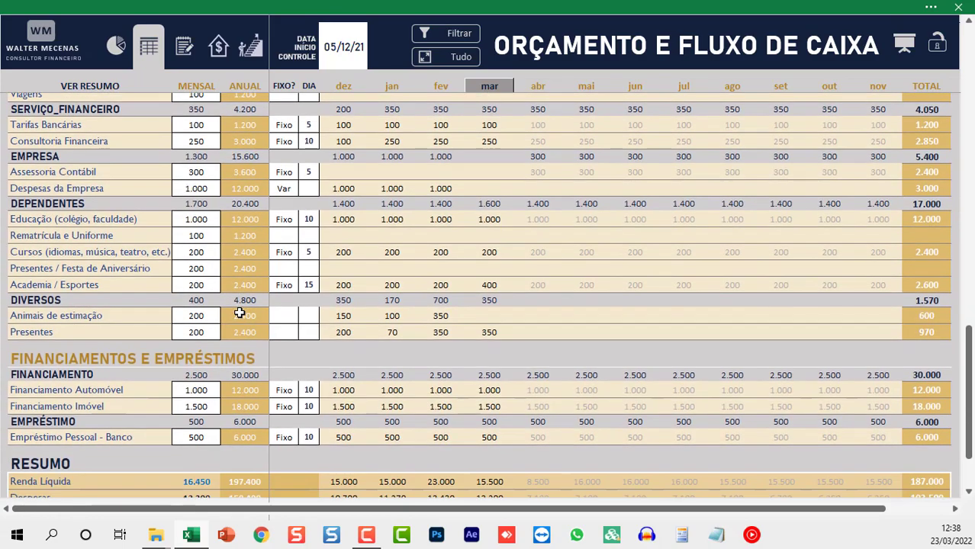
scroll(240, 313, down, 1)
scroll(239, 316, down, 2)
scroll(239, 316, up, 5)
scroll(244, 309, up, 10)
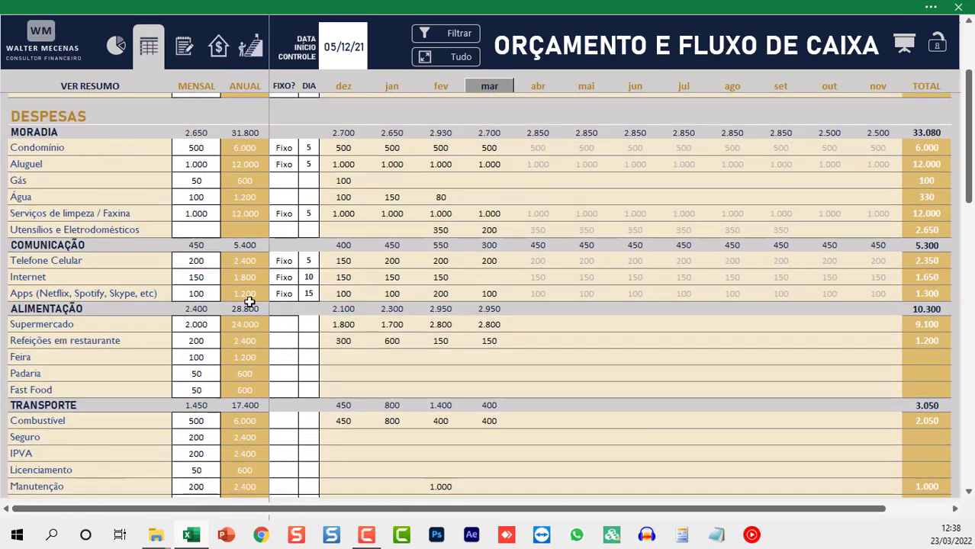
scroll(244, 309, up, 4)
click(451, 61)
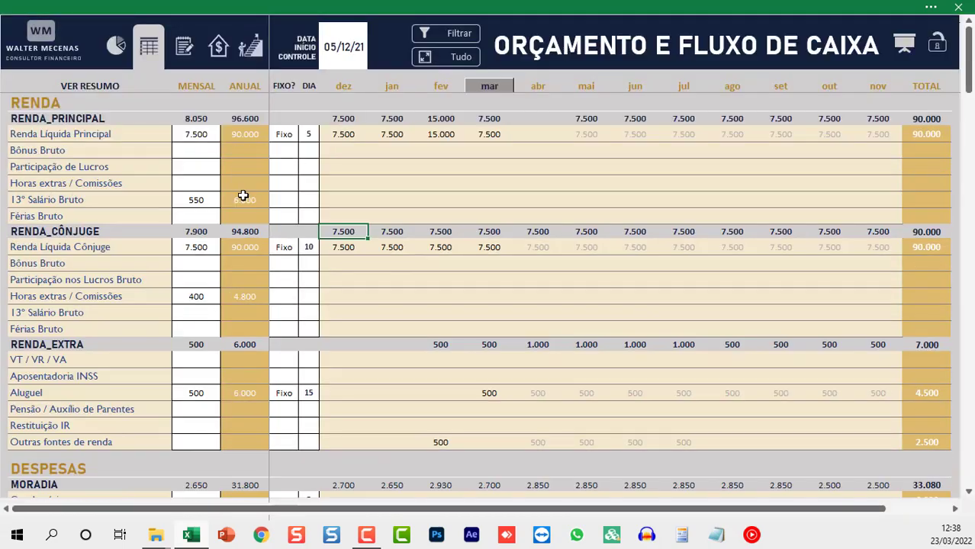
scroll(251, 203, down, 6)
scroll(261, 206, up, 5)
scroll(261, 206, up, 1)
Step: Start a new Lançamentos entry dated 20/02/2022, 'compra de mercado', amount 200
click(184, 56)
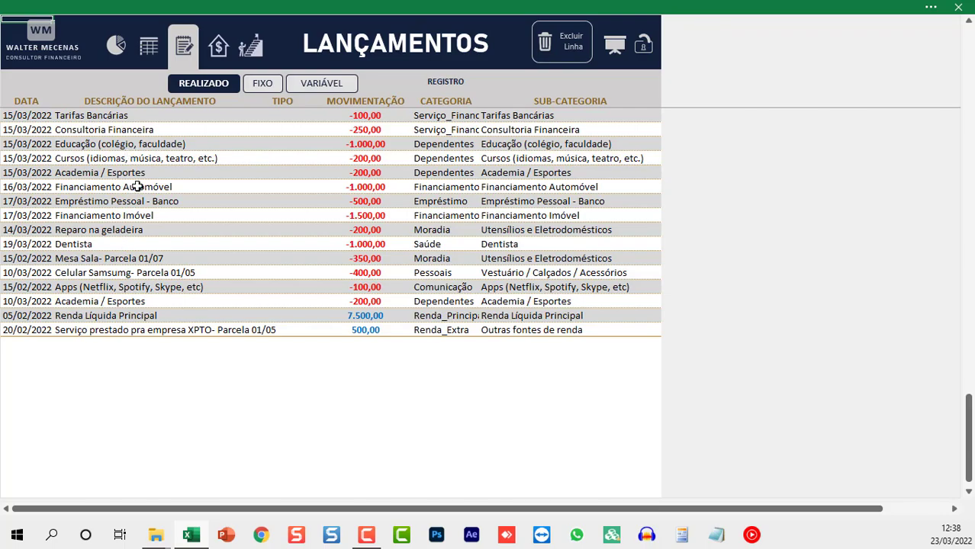
scroll(137, 186, up, 5)
scroll(137, 186, down, 5)
click(457, 82)
text(20/)
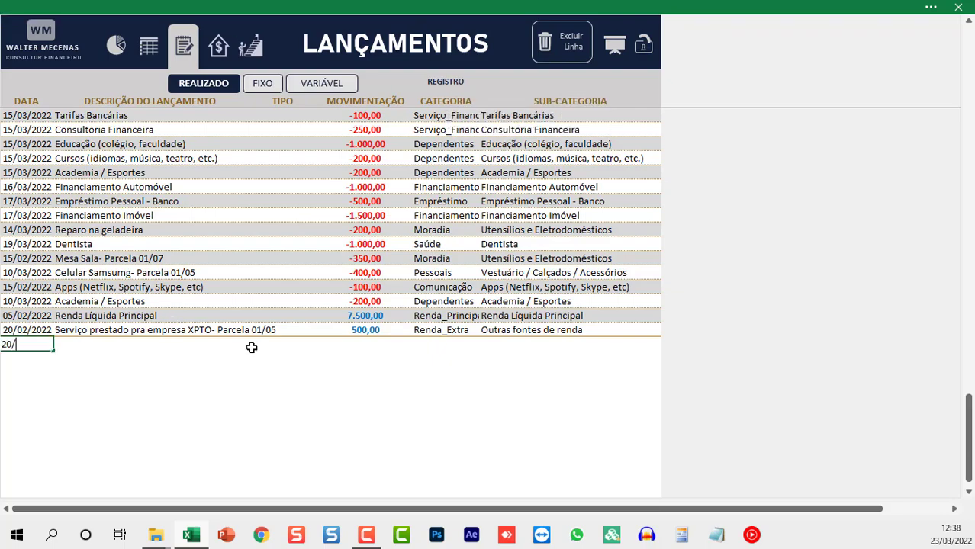
text(2/2022)
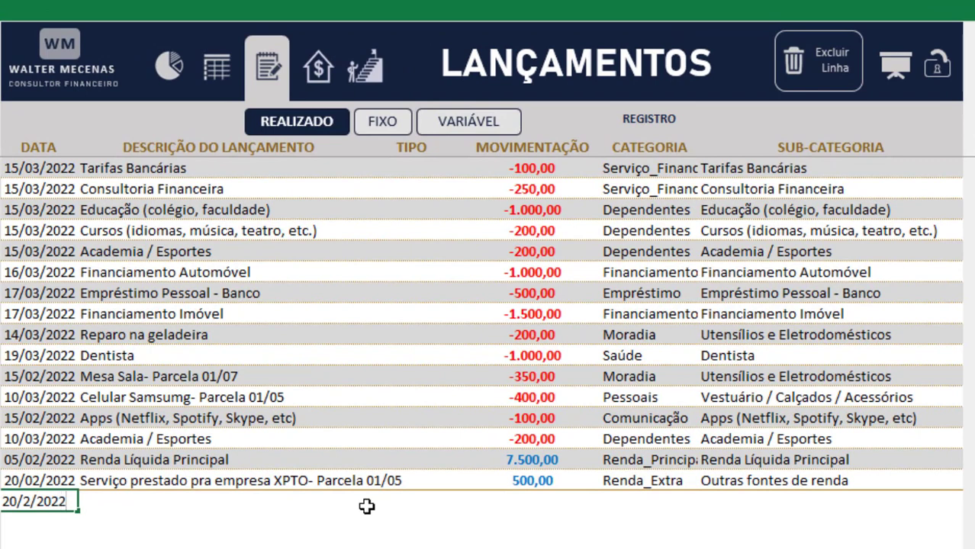
key(Tab)
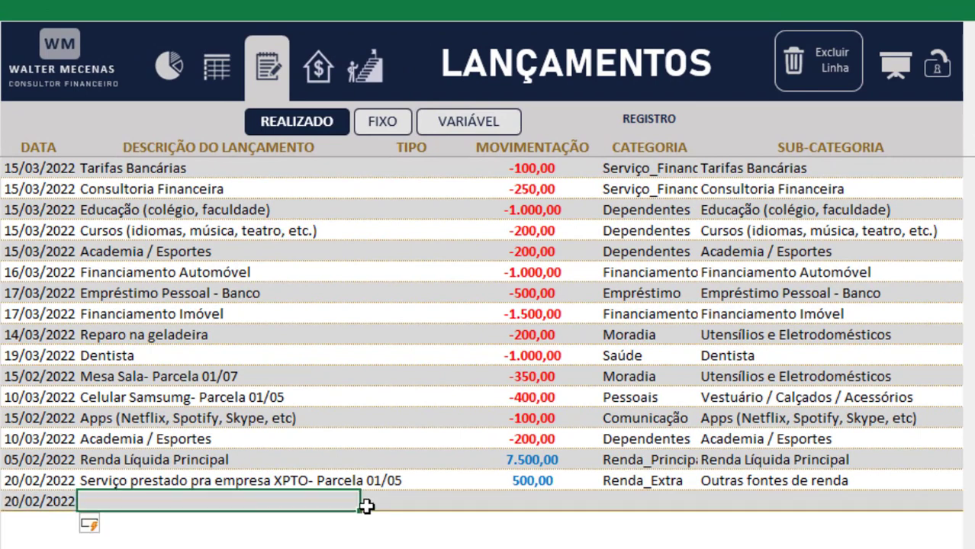
text(20/2/2022compra de)
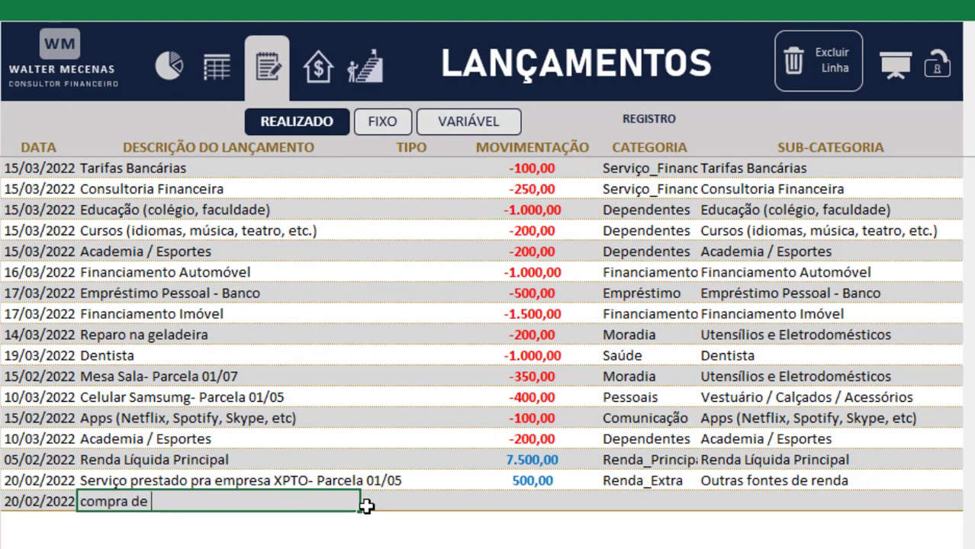
text(rro)
text(mercado)
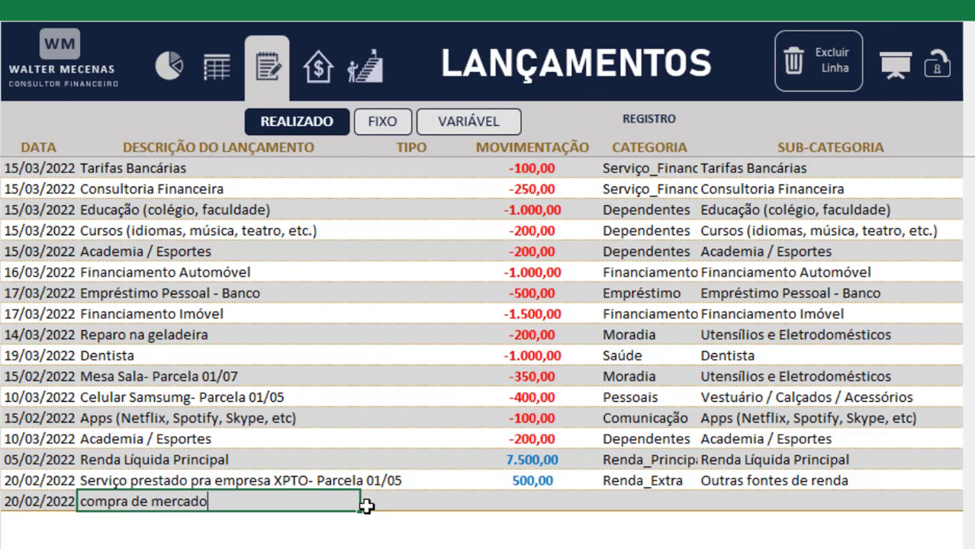
key(Tab)
key(Tab)
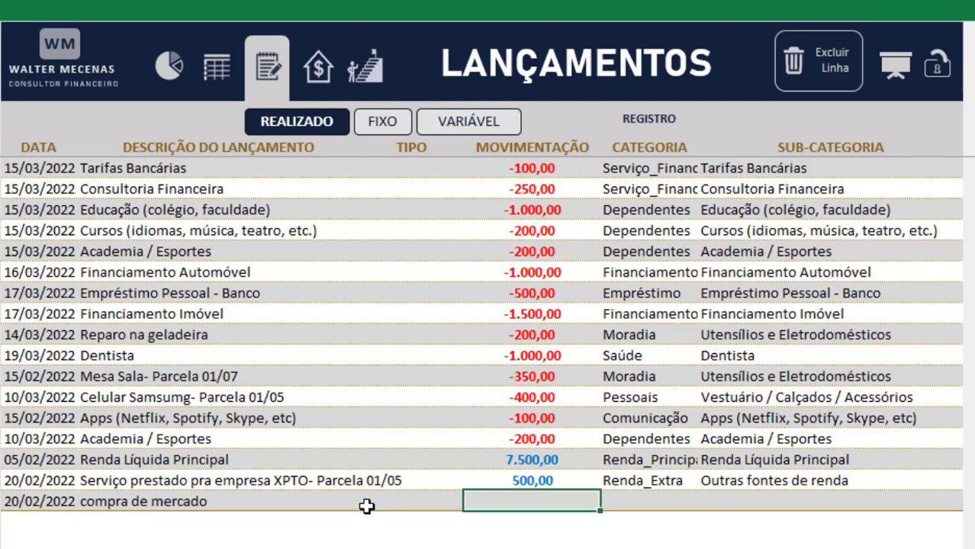
text(200)
Step: Set the entry's payment type to PIX, category Alimentação, sub-category Supermercado
click(366, 506)
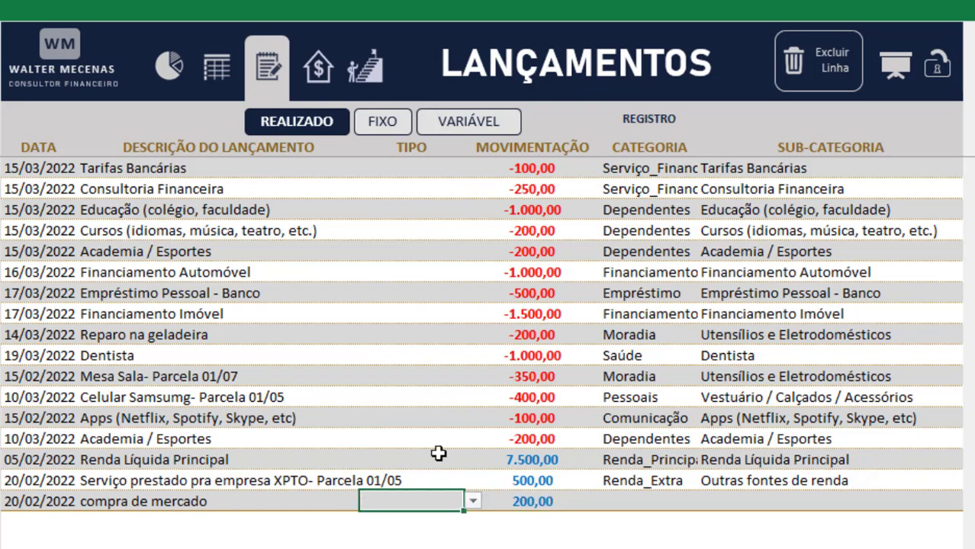
click(473, 501)
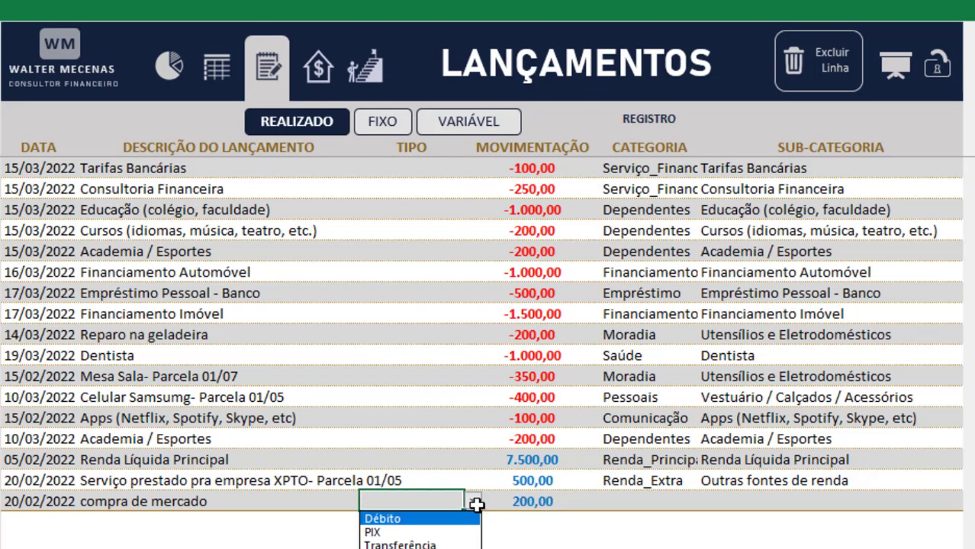
click(443, 532)
click(662, 501)
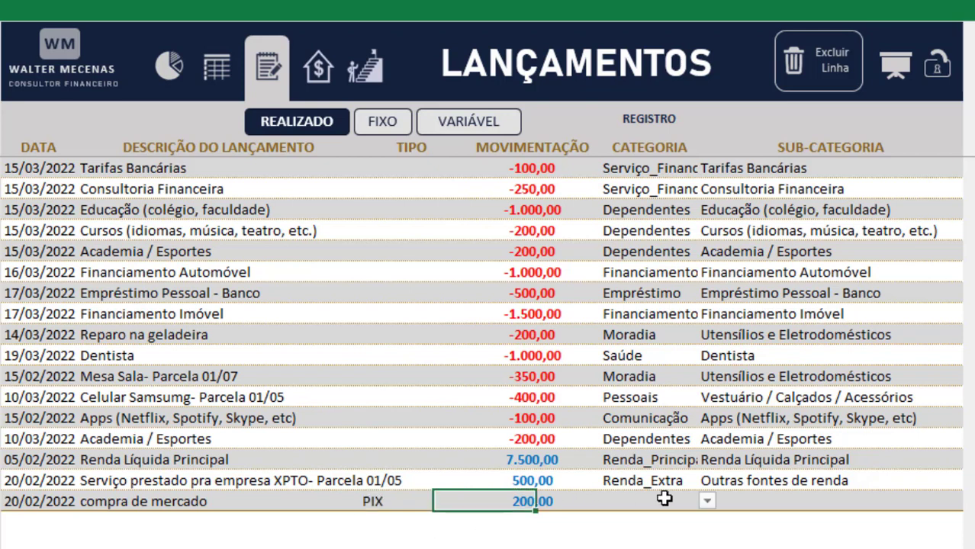
click(707, 501)
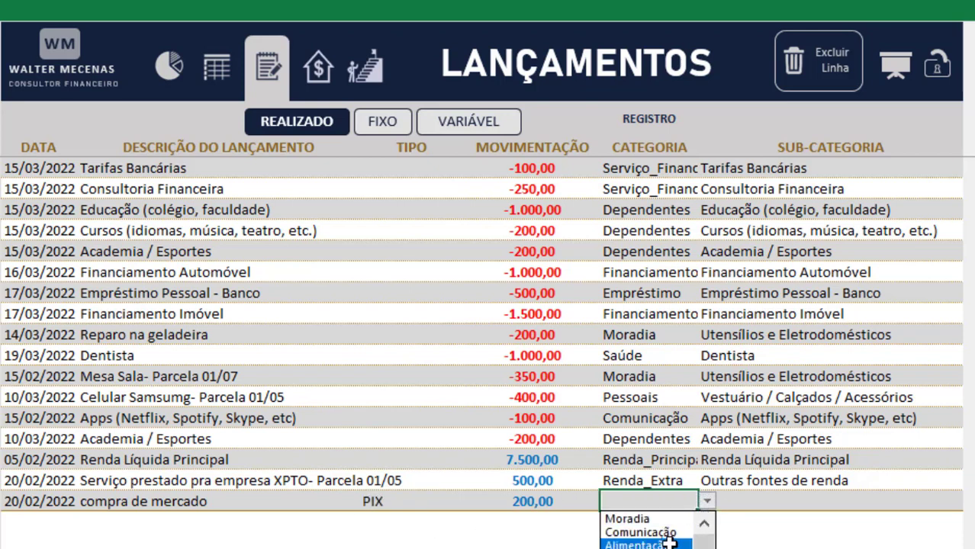
click(641, 545)
click(877, 502)
click(953, 501)
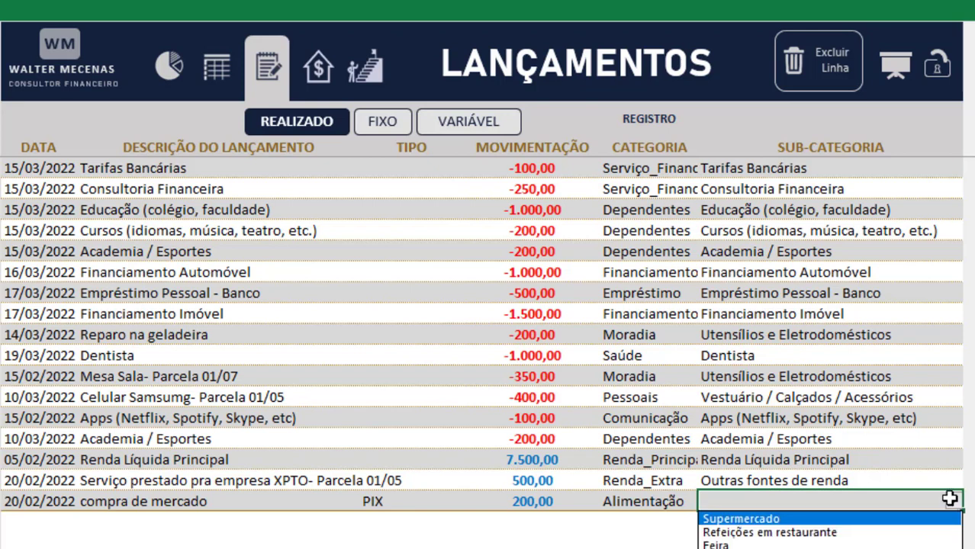
click(759, 518)
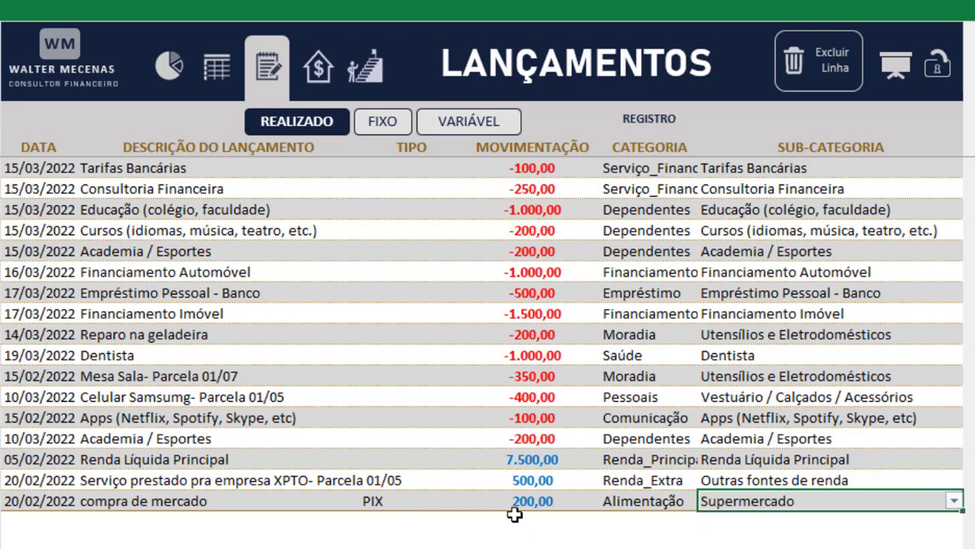
Step: Correct the grocery entry's amount to -200,00
click(457, 481)
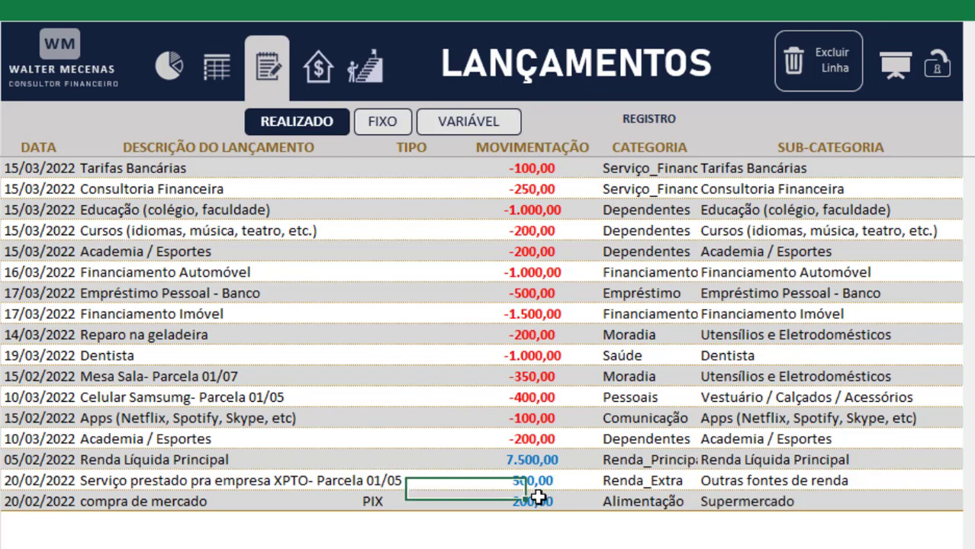
text(-200)
key(Return)
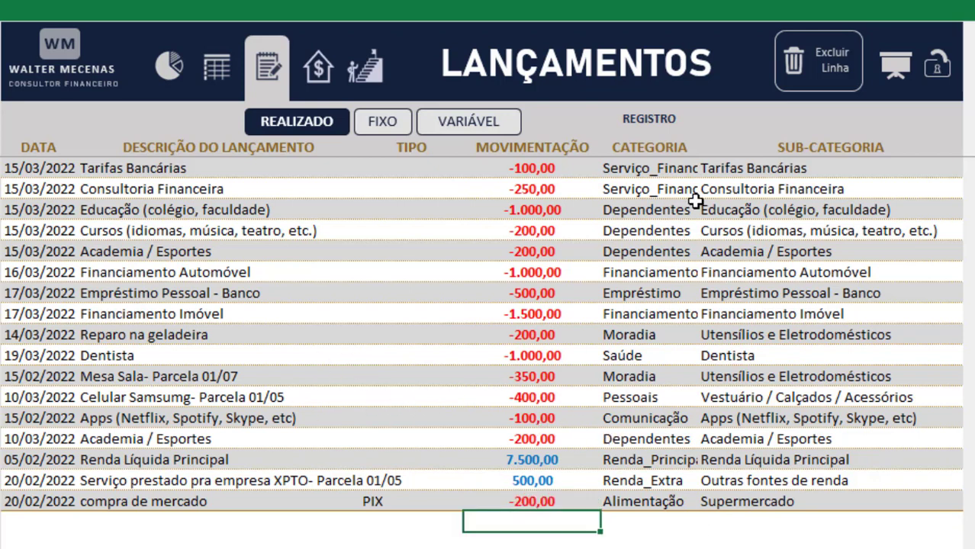
Step: Select the compra de mercado row, delete it, and confirm with OK
click(458, 502)
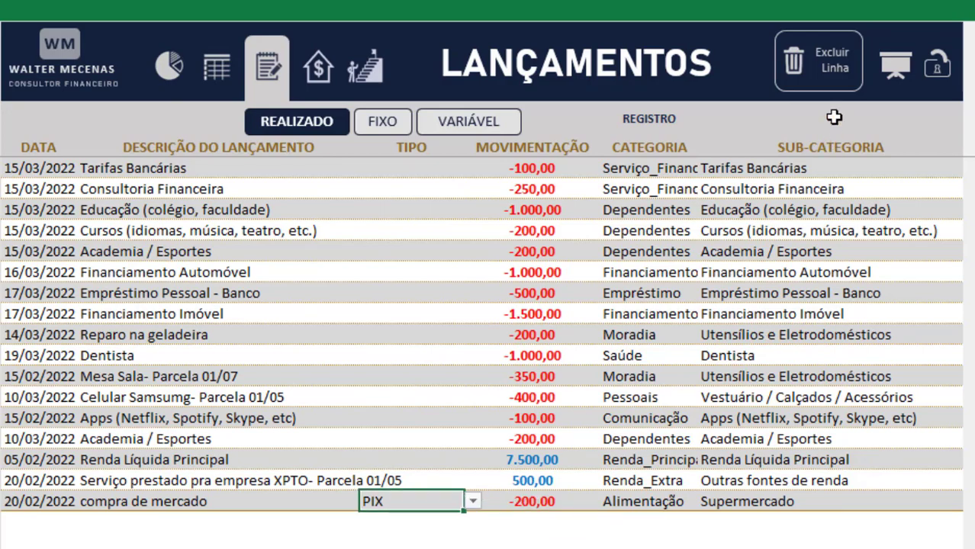
click(833, 67)
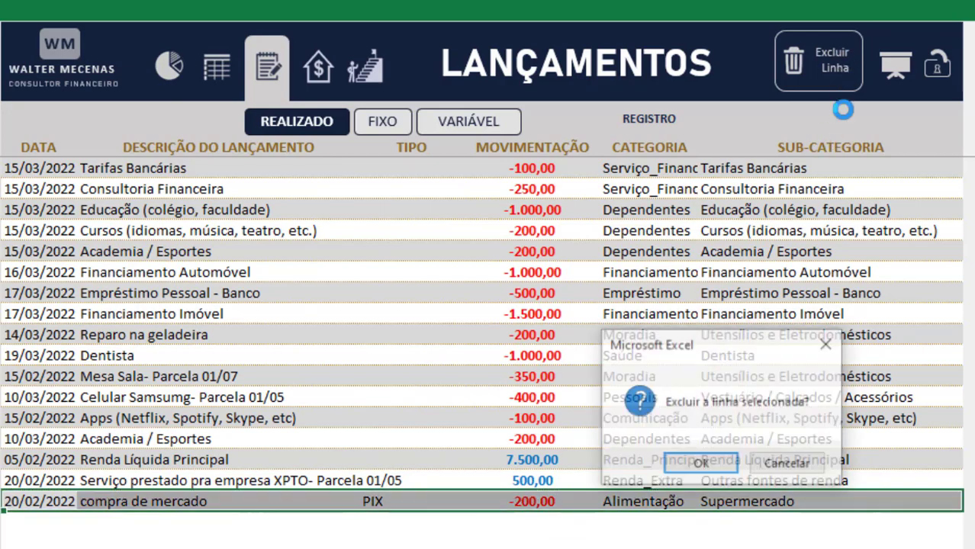
click(701, 464)
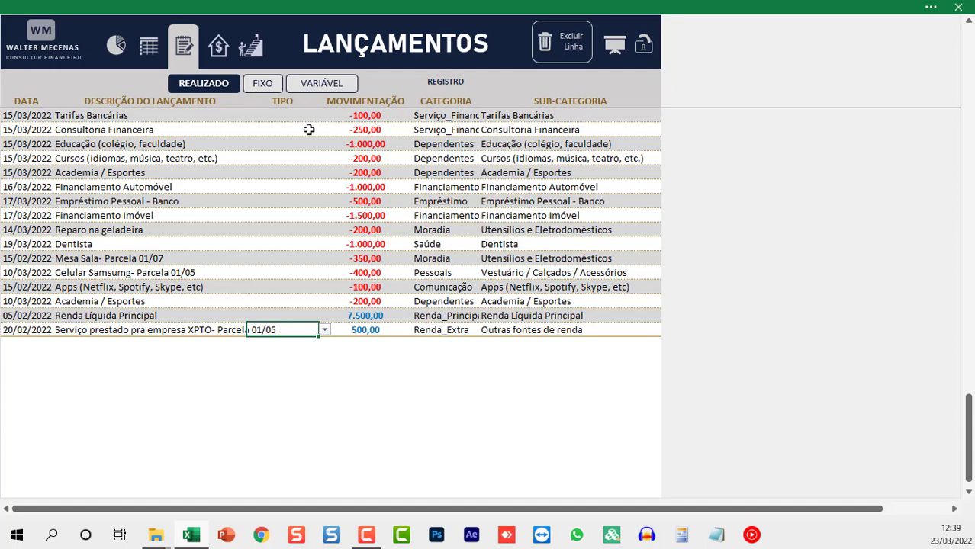
Step: Scroll the FIXO entries list, then select Renda Líquida Principal's Fixo and day cells on the budget sheet
click(267, 90)
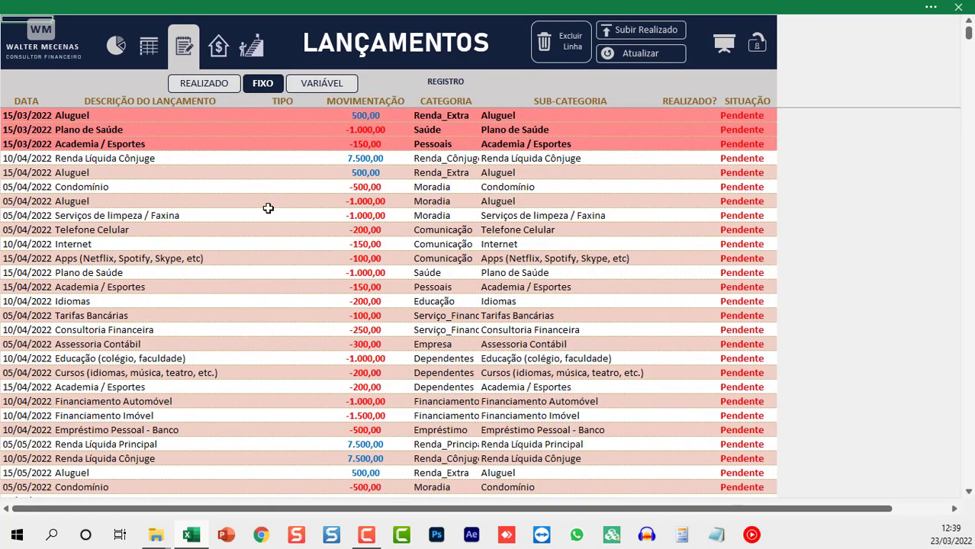
scroll(268, 209, down, 4)
scroll(267, 208, down, 2)
scroll(266, 214, down, 4)
scroll(265, 223, down, 3)
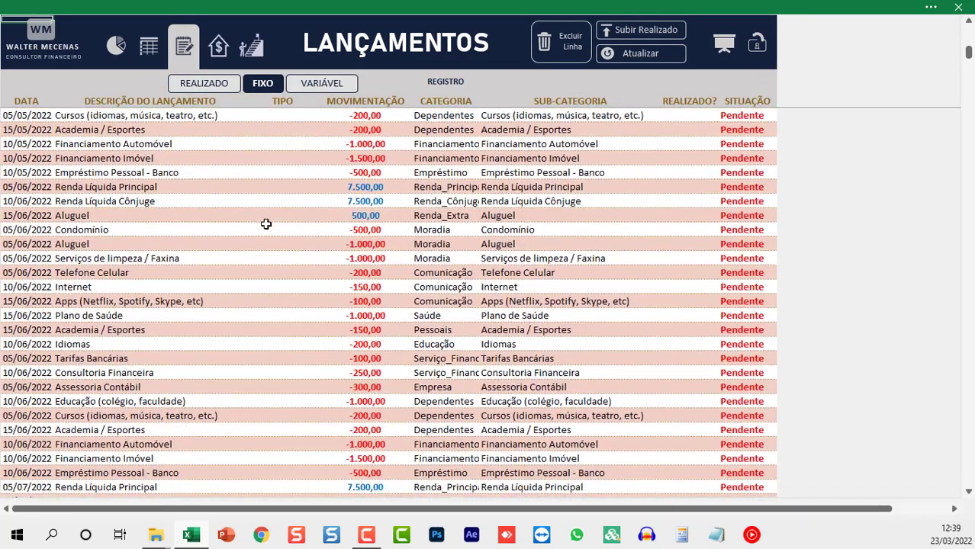
scroll(265, 223, down, 4)
scroll(266, 224, down, 2)
scroll(267, 226, up, 1)
scroll(268, 228, up, 5)
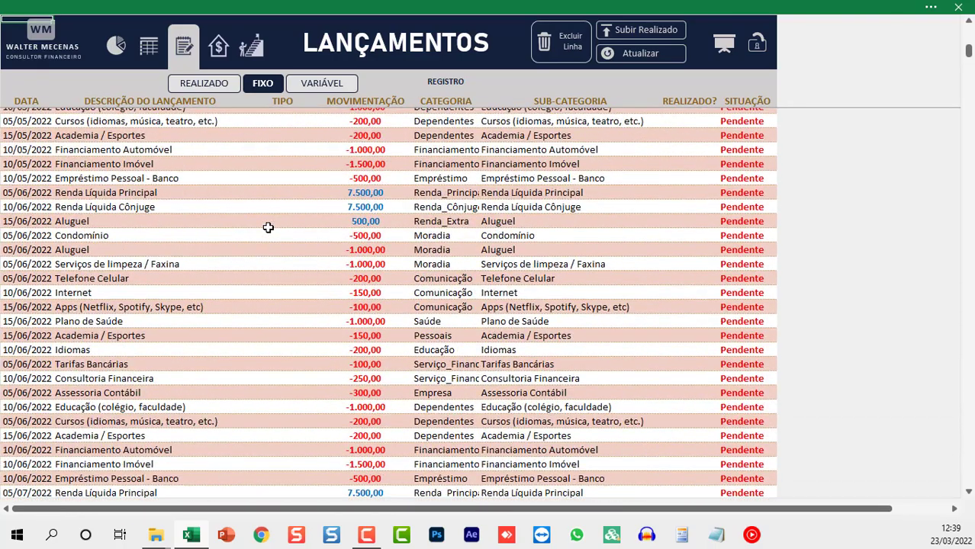
scroll(268, 227, down, 2)
click(148, 45)
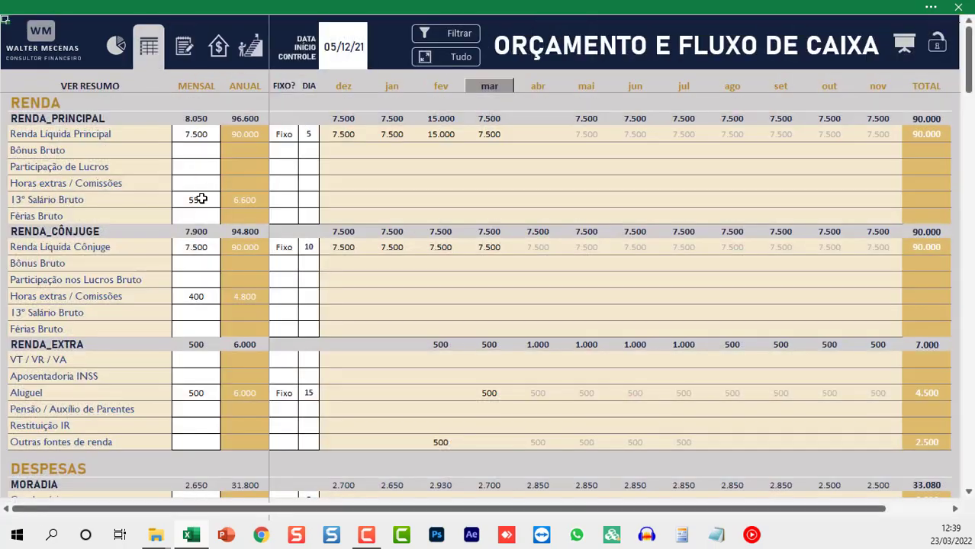
mouse_move(276, 134)
mouse_down()
mouse_move(308, 134)
mouse_move(313, 155)
mouse_move(303, 131)
mouse_up()
Step: Re-run Atualizar on the FIXO list so the fixed entries start at 05/04/2022
click(221, 56)
click(187, 54)
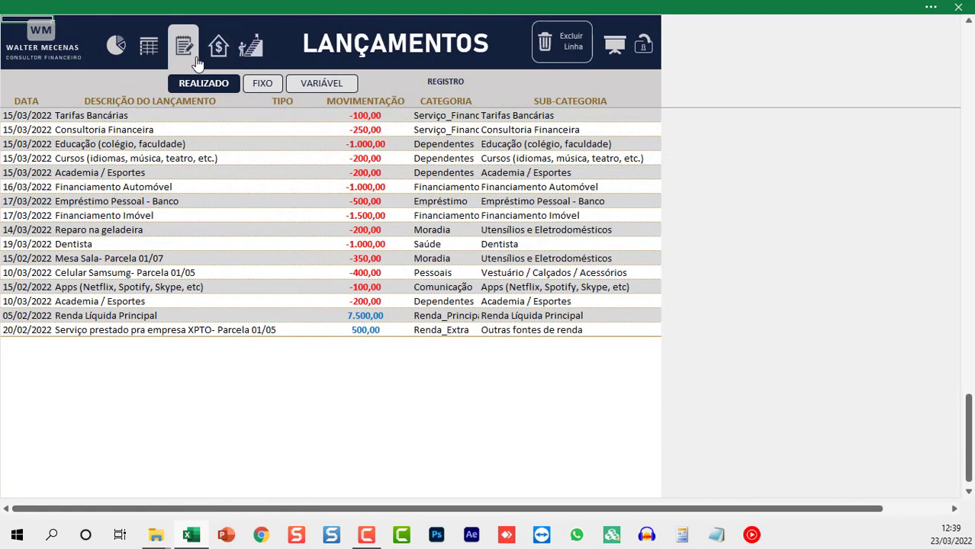
click(262, 84)
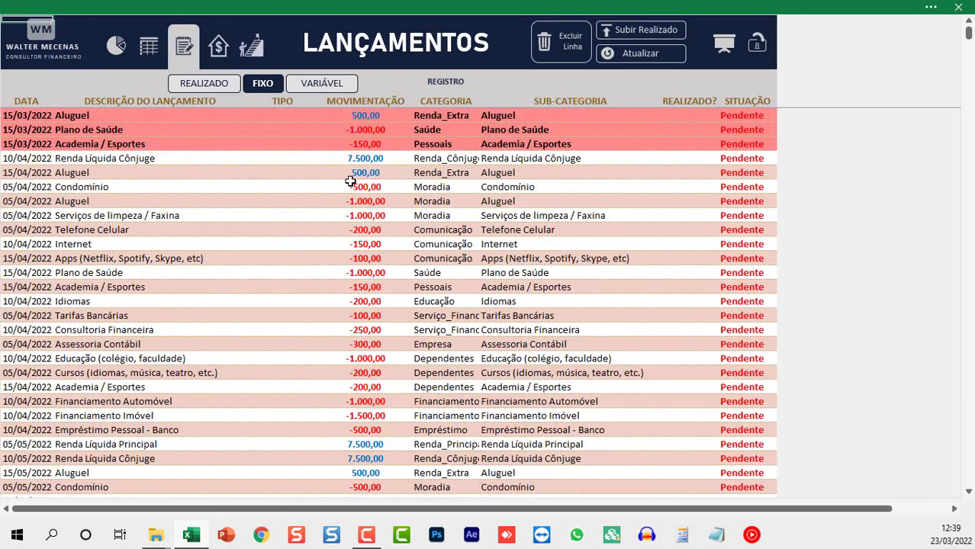
click(405, 196)
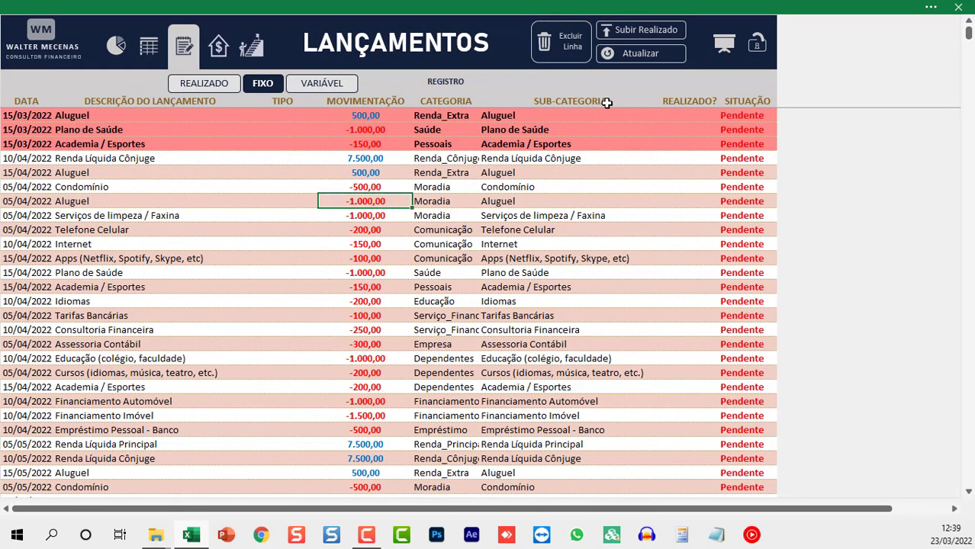
click(627, 54)
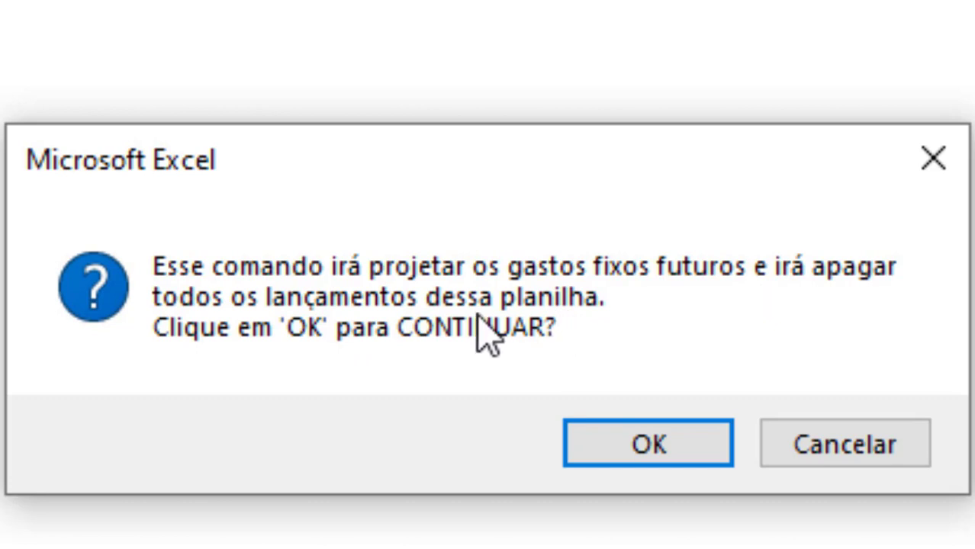
click(665, 446)
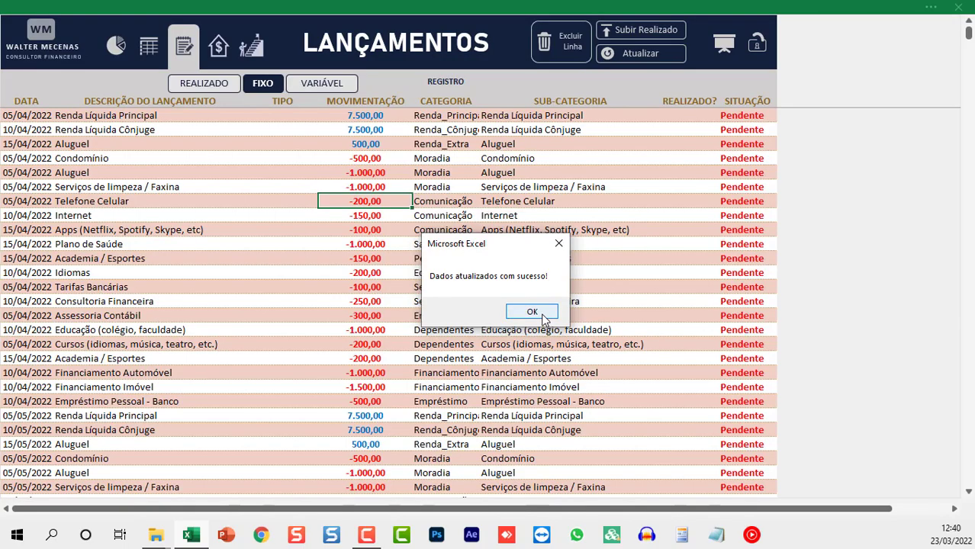
Step: Dismiss the 'Dados atualizados com sucesso!' message and inspect the 7.500,00 and 500,00 income amounts
click(543, 319)
scroll(343, 156, down, 1)
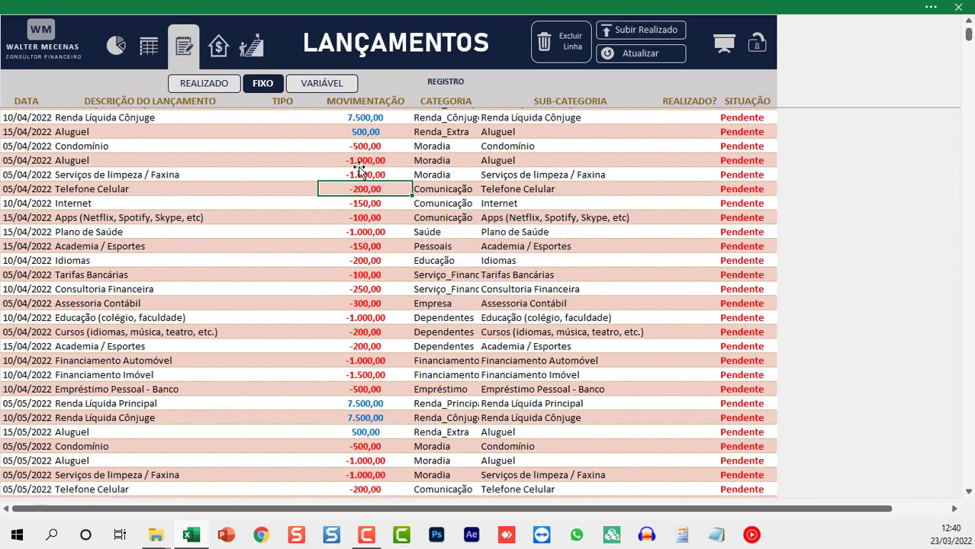
scroll(364, 188, down, 5)
scroll(366, 199, down, 1)
scroll(370, 212, down, 1)
scroll(366, 229, down, 4)
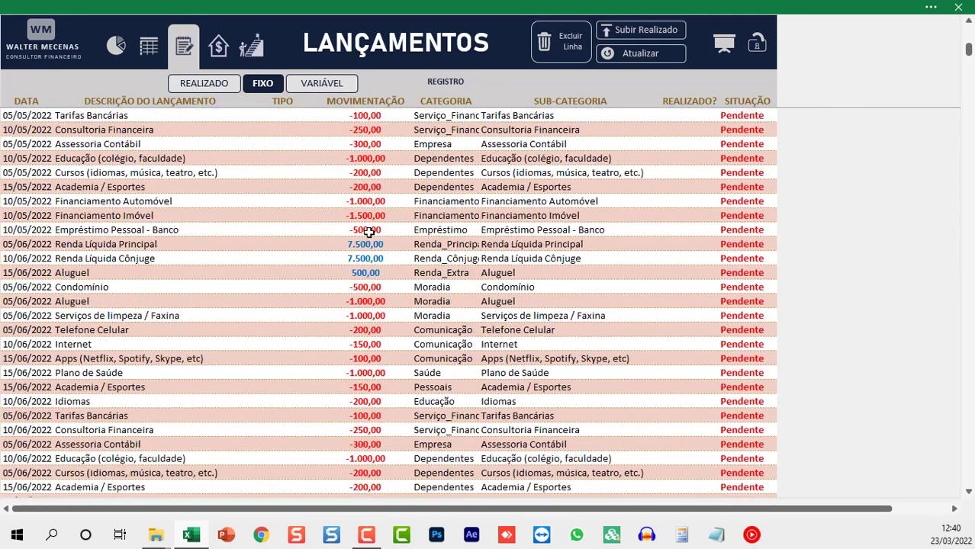
drag(360, 248, 358, 259)
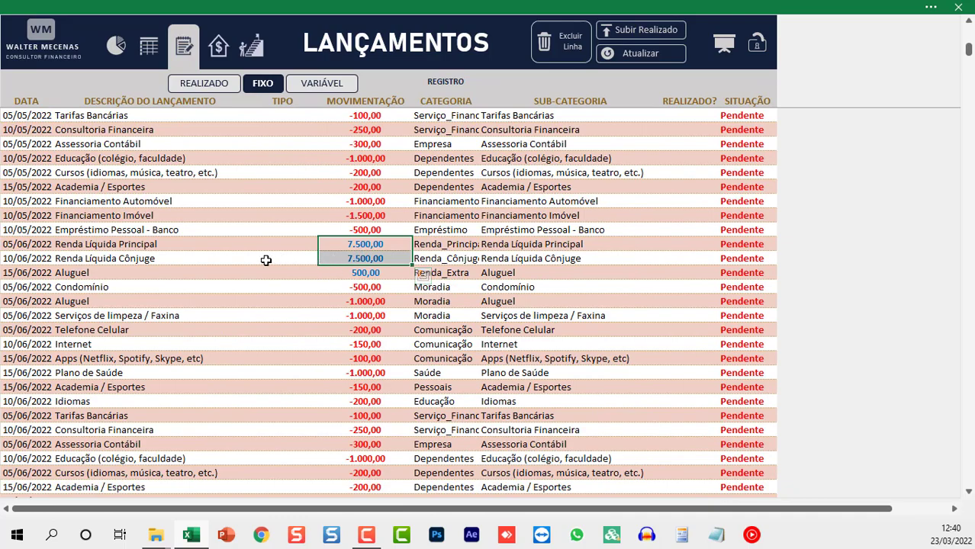
click(366, 276)
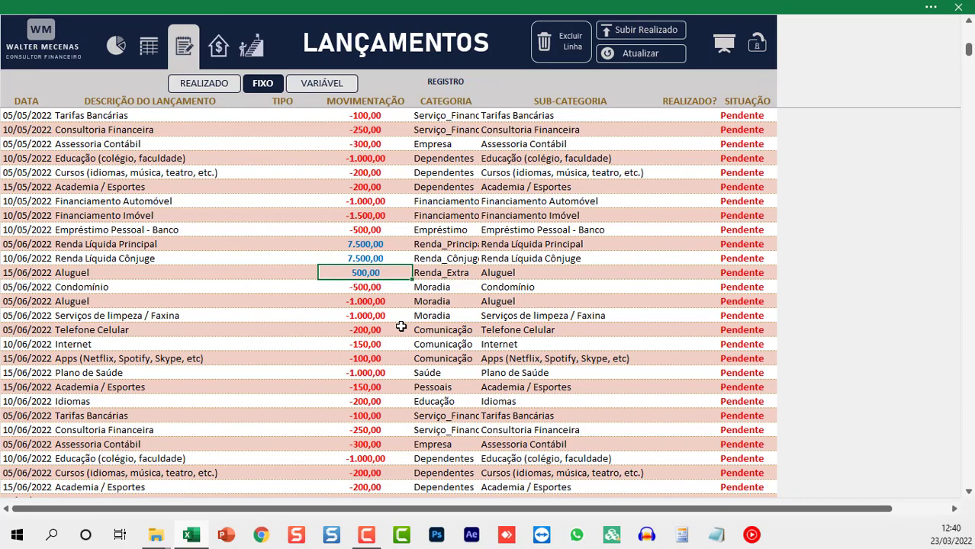
Step: Review the FIXO list down to the November 2022 entries, then return to the top
scroll(401, 326, down, 3)
scroll(400, 328, down, 1)
scroll(399, 330, down, 5)
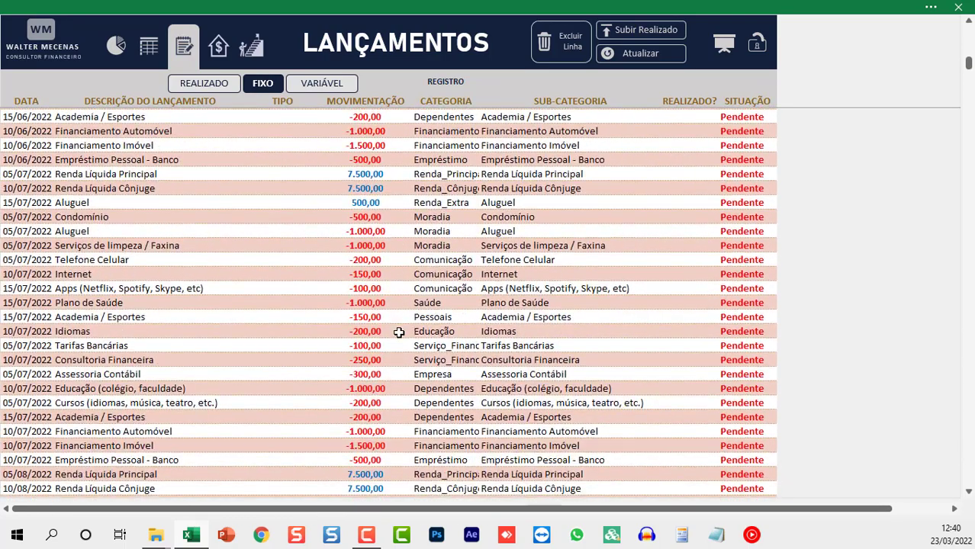
scroll(398, 333, down, 1)
scroll(398, 333, down, 5)
scroll(394, 336, down, 2)
scroll(394, 337, down, 5)
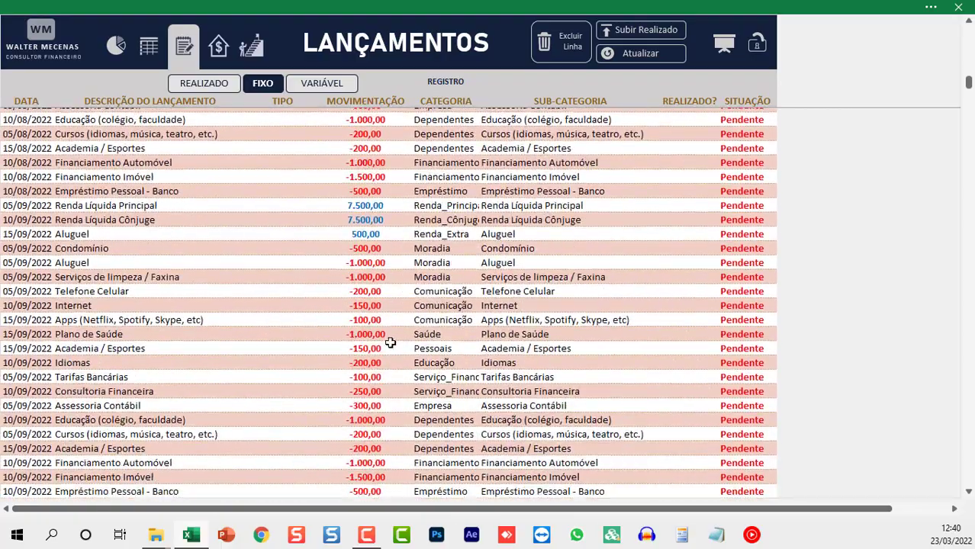
scroll(390, 343, down, 3)
scroll(390, 343, down, 3)
scroll(389, 343, down, 3)
scroll(388, 344, down, 3)
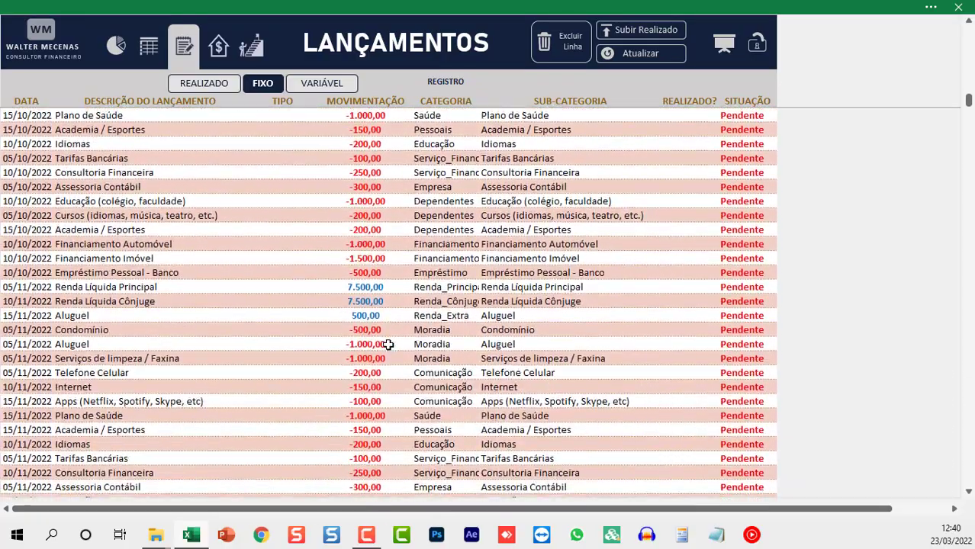
scroll(388, 346, down, 5)
click(377, 345)
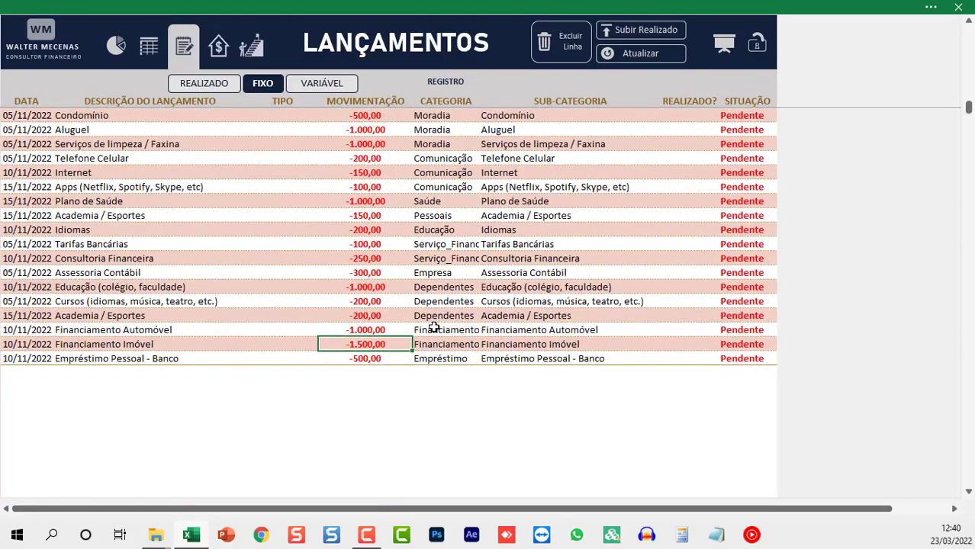
key(ctrl+Up)
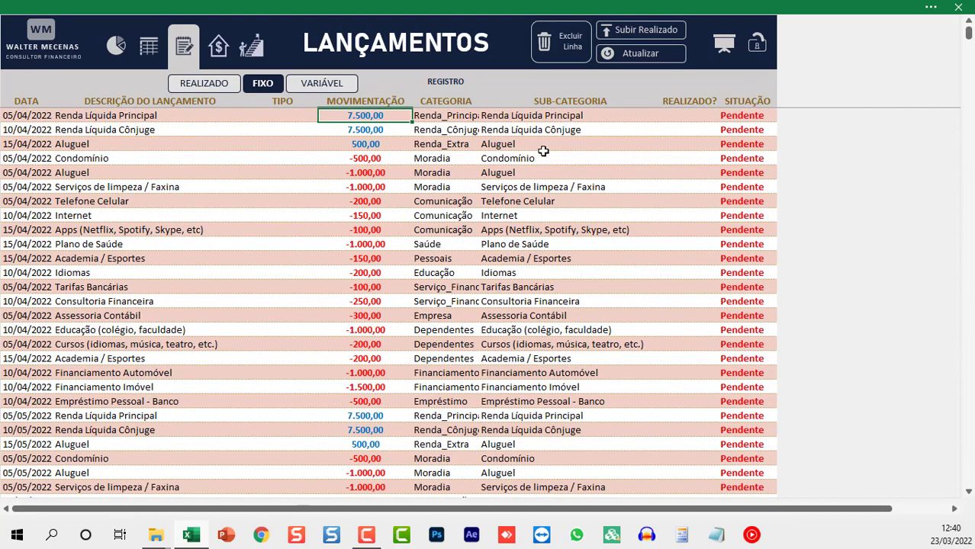
Step: Set REALIZADO? to SIM for Renda Líquida Principal and Renda Líquida Cônjuge
click(689, 115)
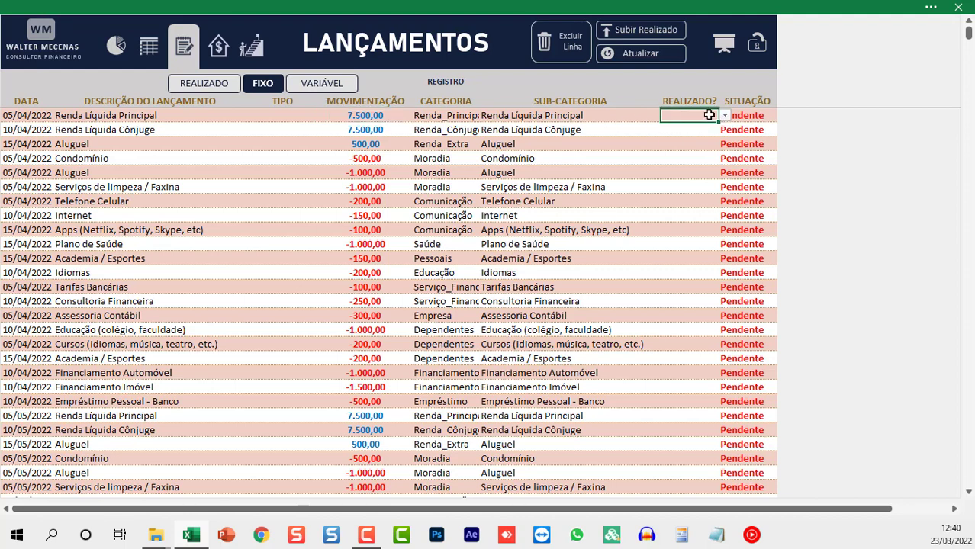
click(725, 116)
click(686, 126)
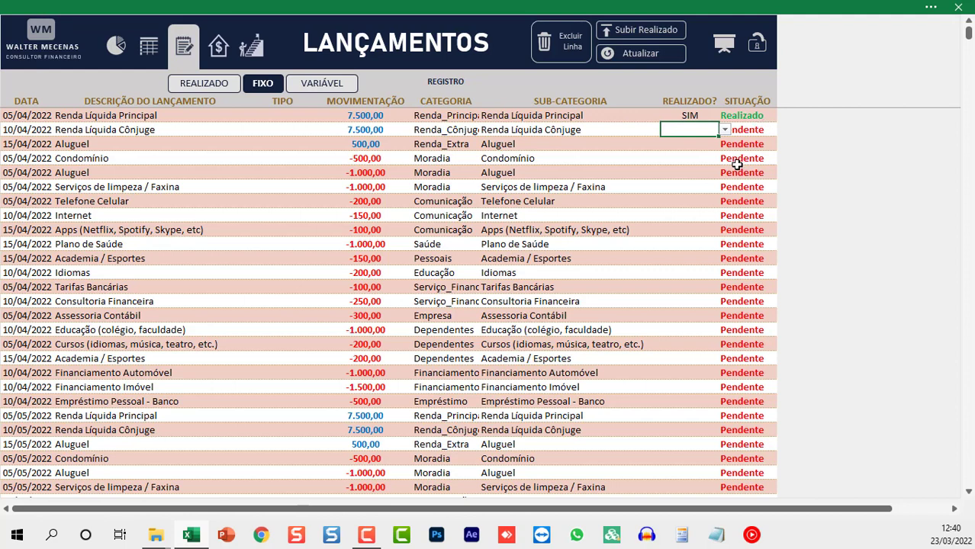
click(726, 133)
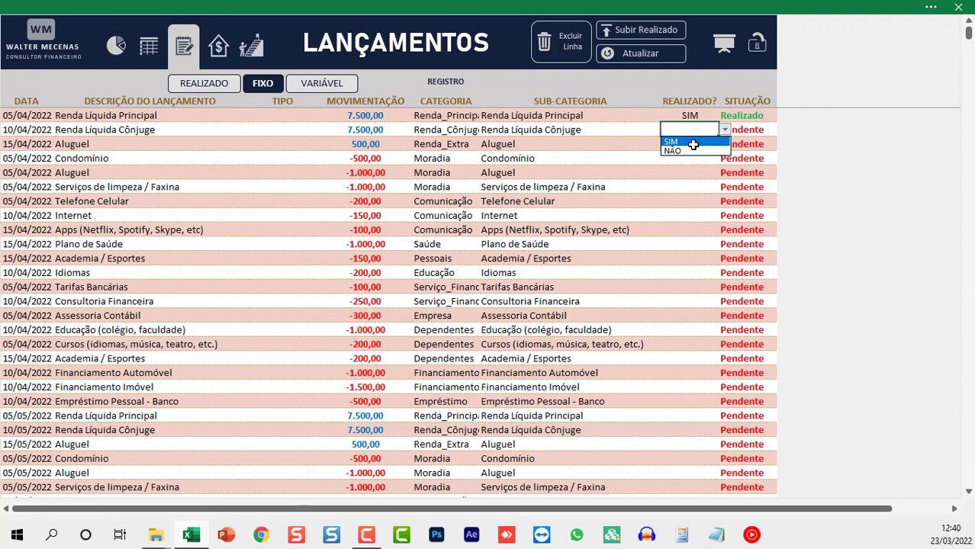
click(691, 145)
drag(688, 114, 688, 130)
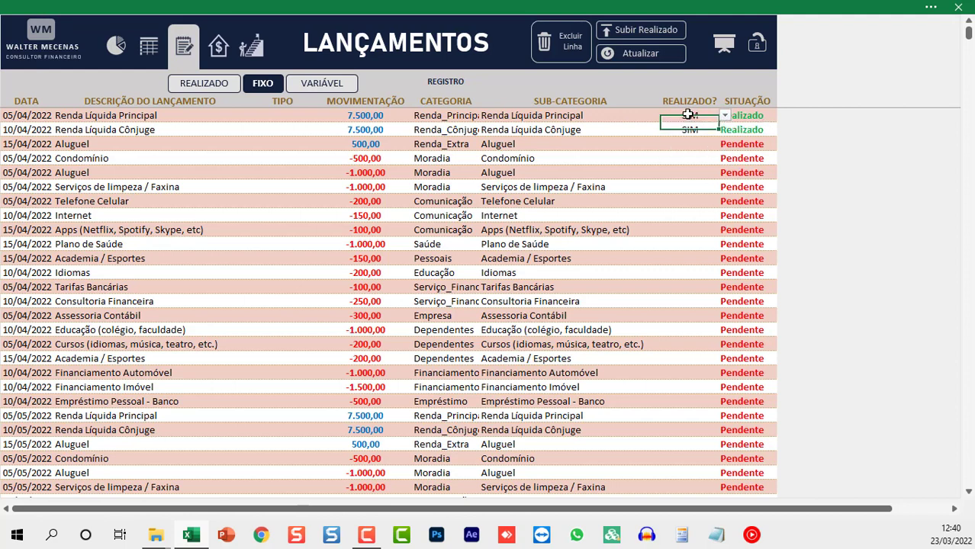
key(ctrl+v)
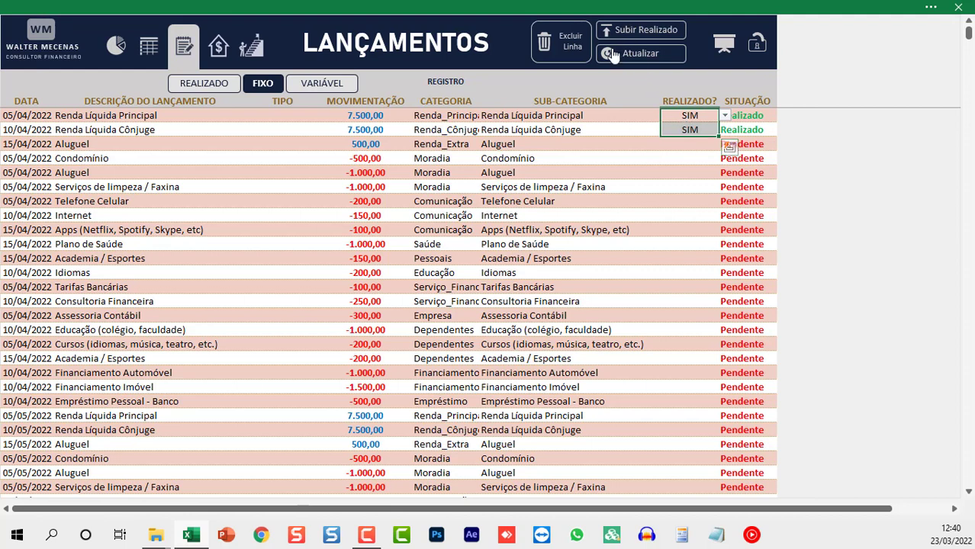
Step: Check the REALIZADO list, then return to FIXO and select both SIM entries
click(212, 86)
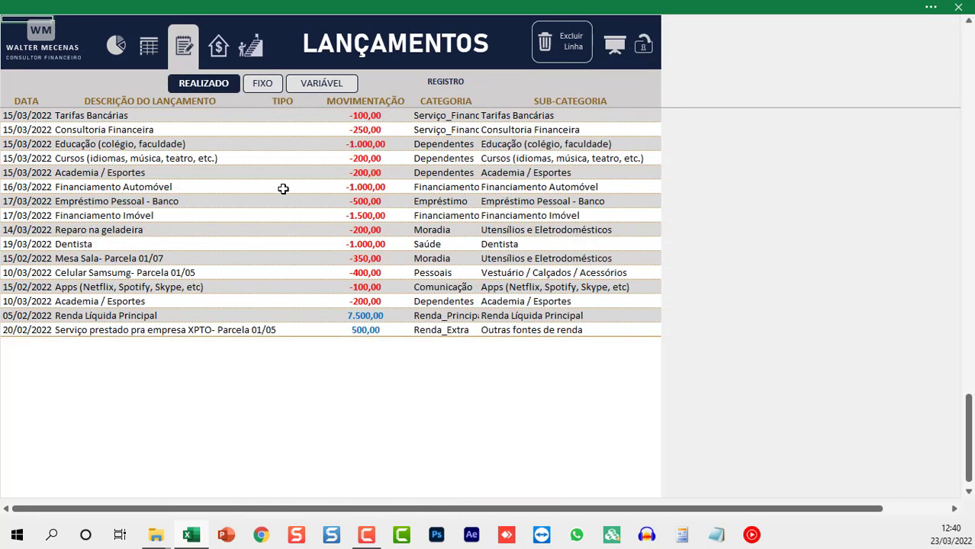
click(262, 83)
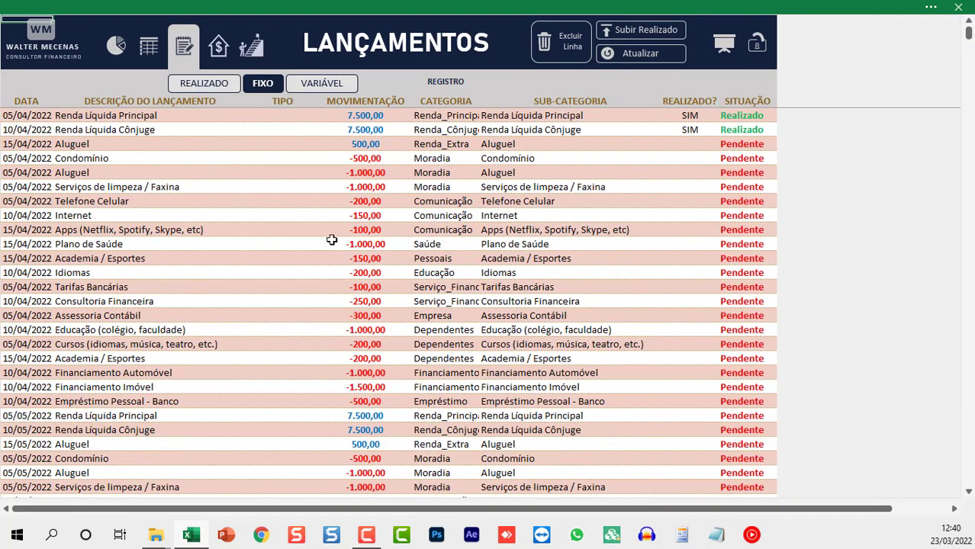
drag(707, 117, 695, 129)
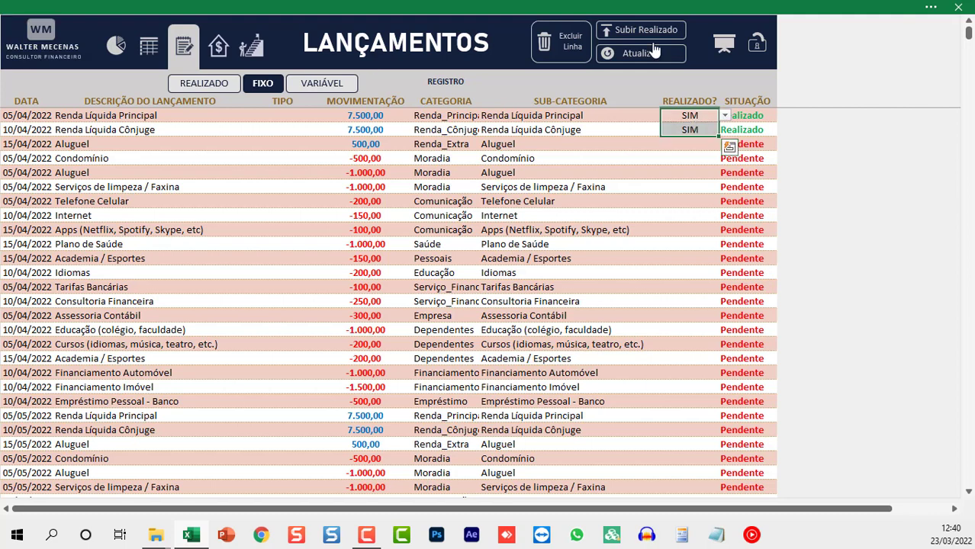
Step: Move the SIM-marked April incomes to the realized list and check their 05/04 and 10/04 rows
click(637, 36)
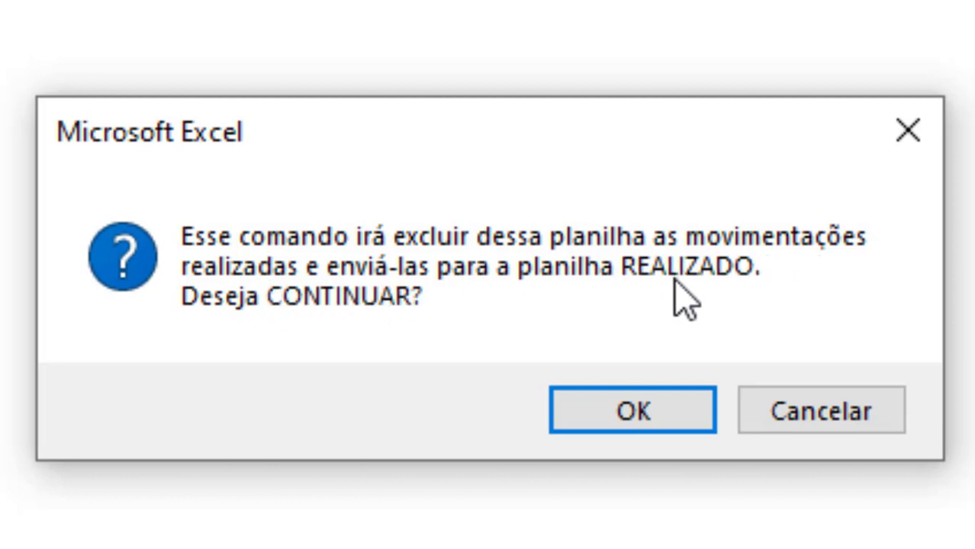
click(654, 430)
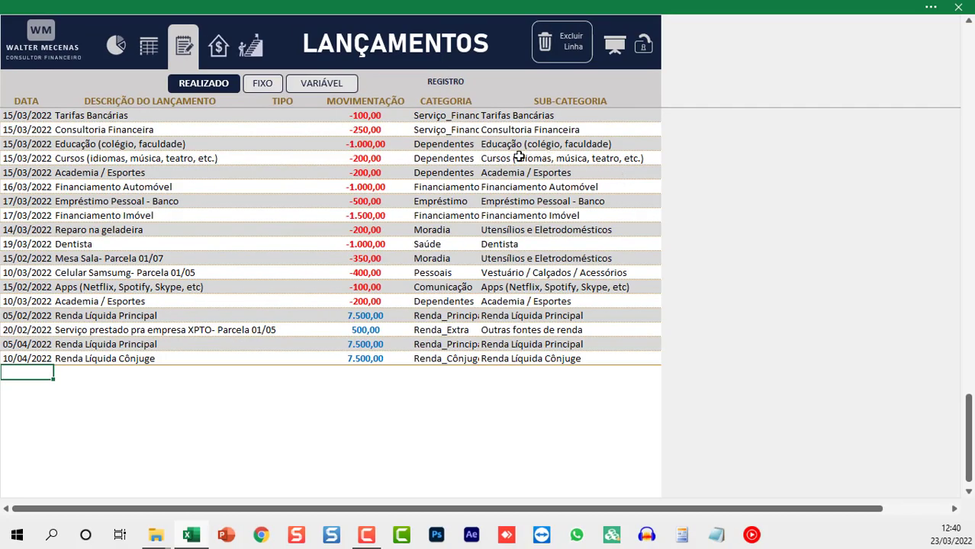
click(525, 158)
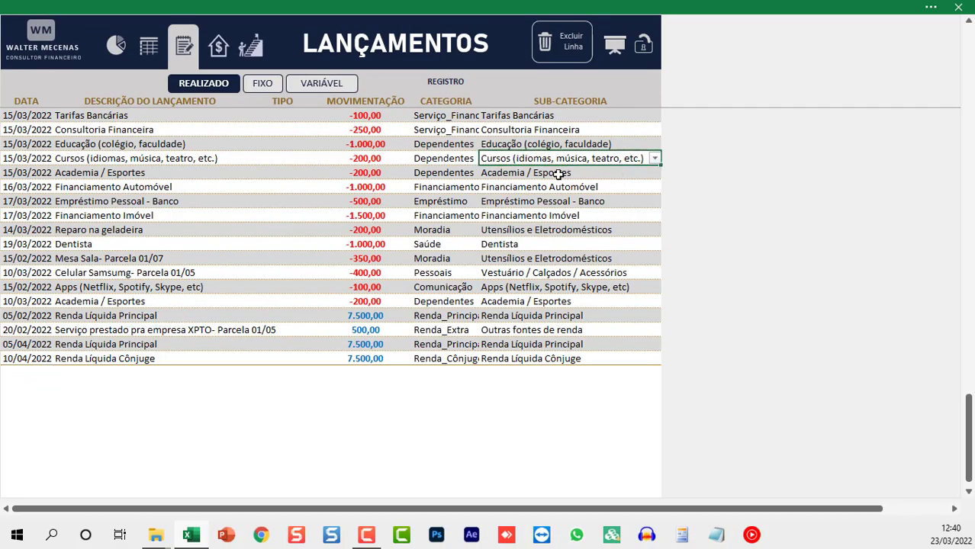
drag(175, 344, 185, 359)
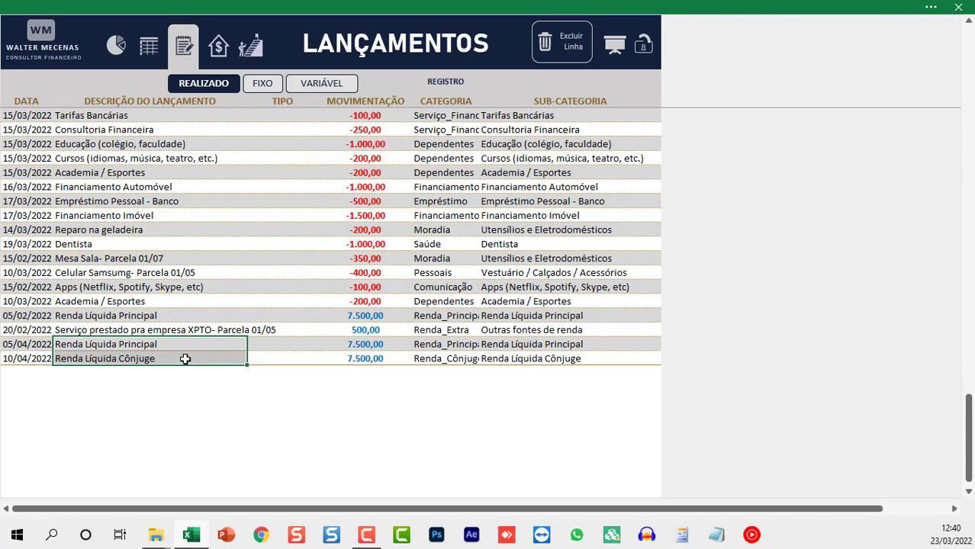
drag(488, 343, 478, 358)
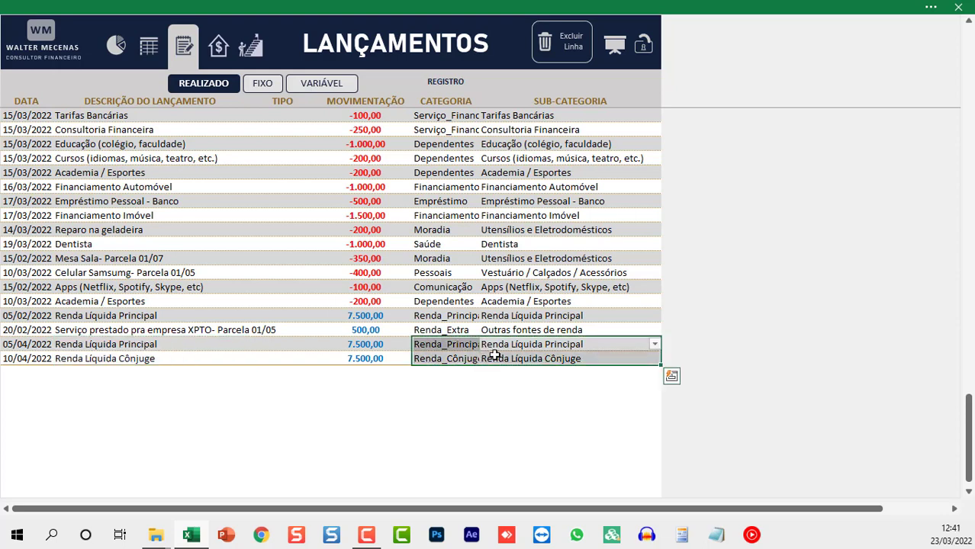
Step: Switch between the FIXO and REALIZADO lists, ending on the fixed entries
click(263, 85)
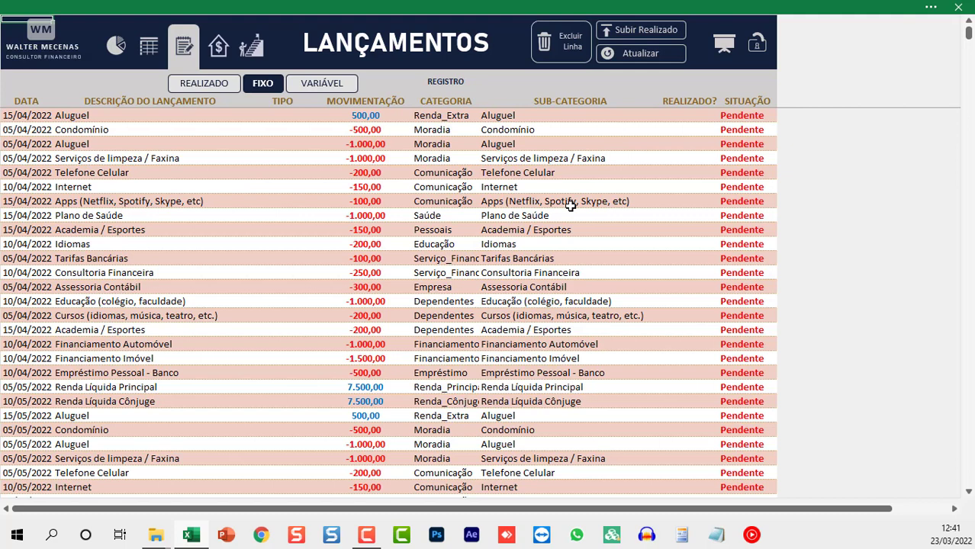
click(204, 84)
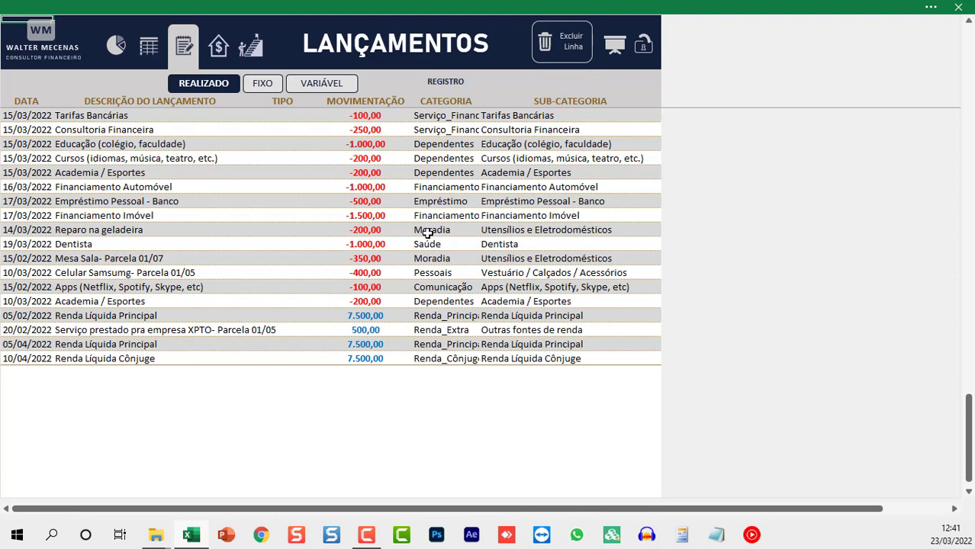
click(264, 90)
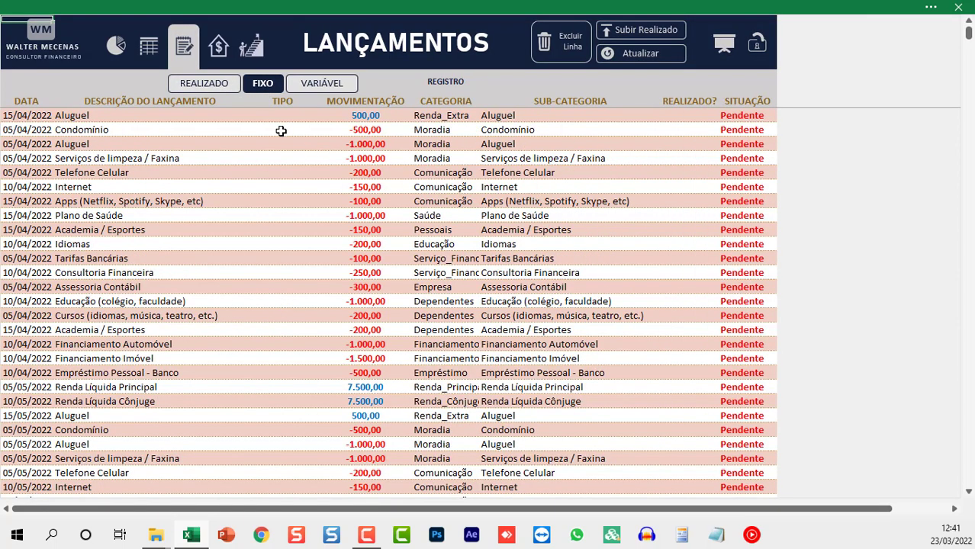
Step: Switch to the VARIÁVEL installment list and open the Inserir Dados registration form
click(323, 90)
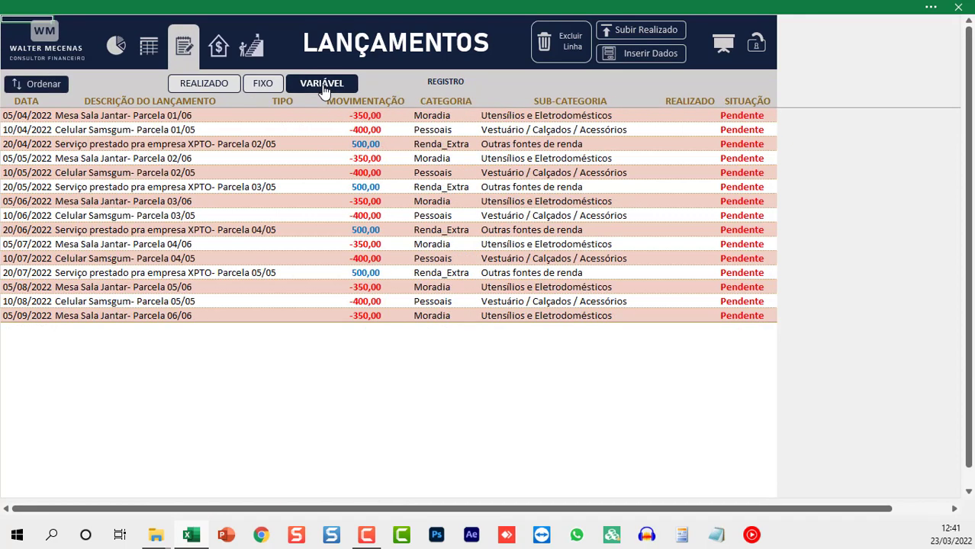
click(202, 256)
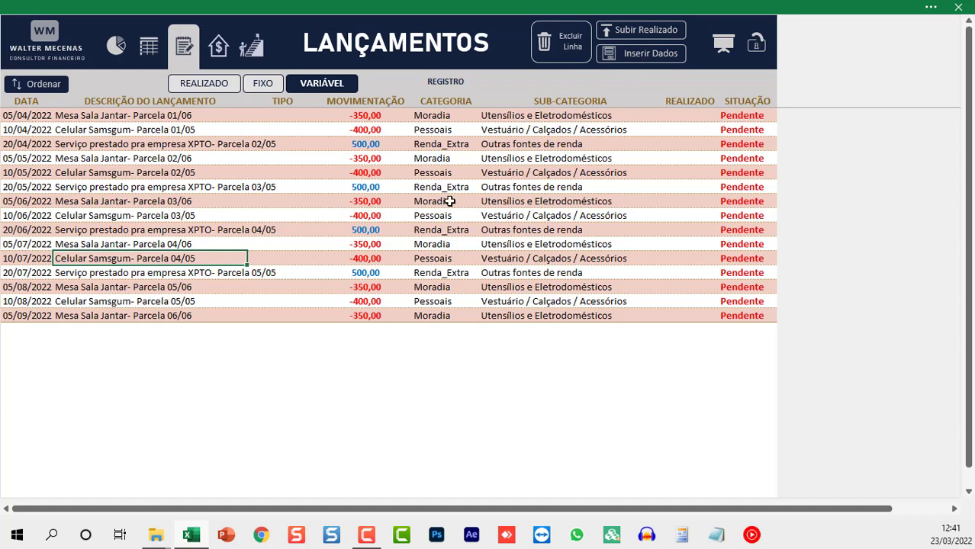
click(639, 61)
text(celular a71)
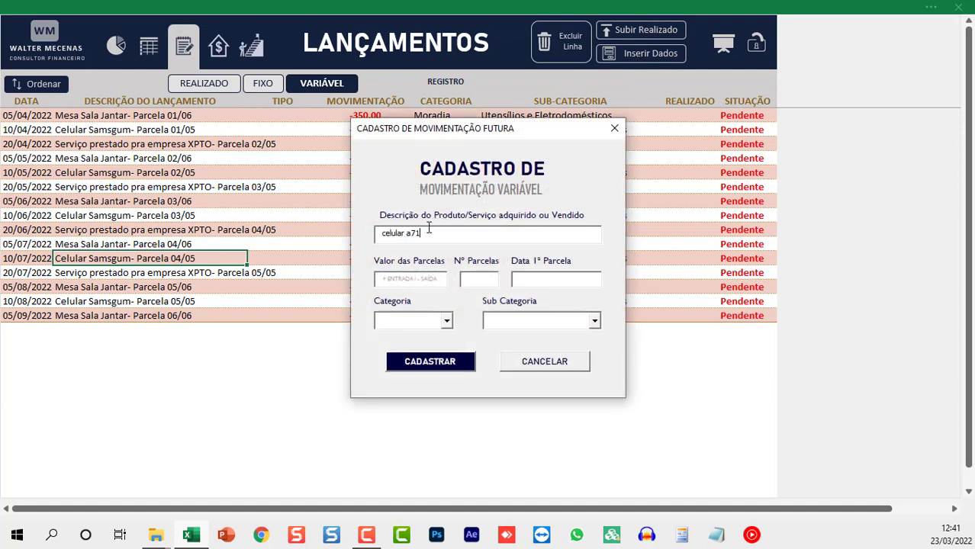
Step: Register 'Celular a71' as 10 installments of 200 from 10/3/2022 under Diversos / Outros
key(Home)
key(Delete)
text(C)
click(419, 278)
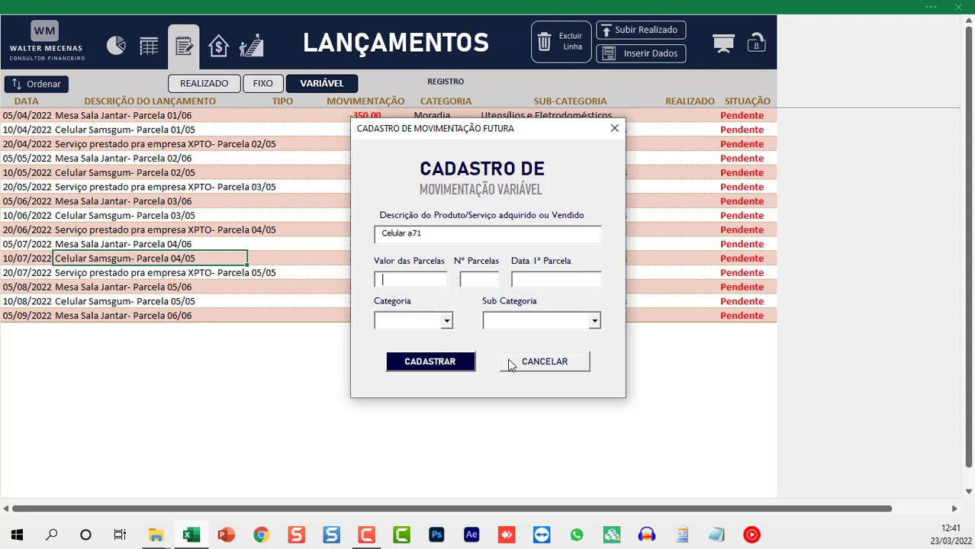
text(200)
key(Tab)
text(3/)
click(447, 321)
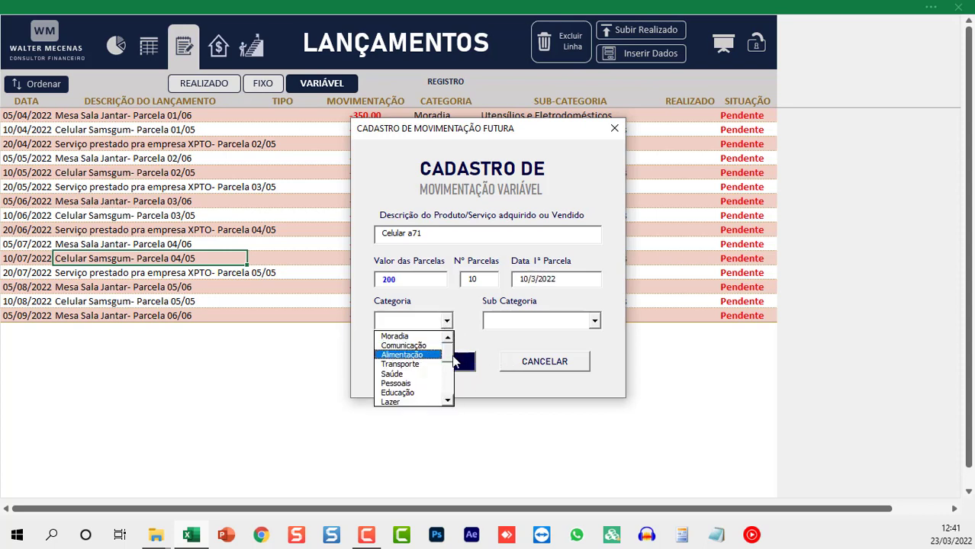
click(450, 363)
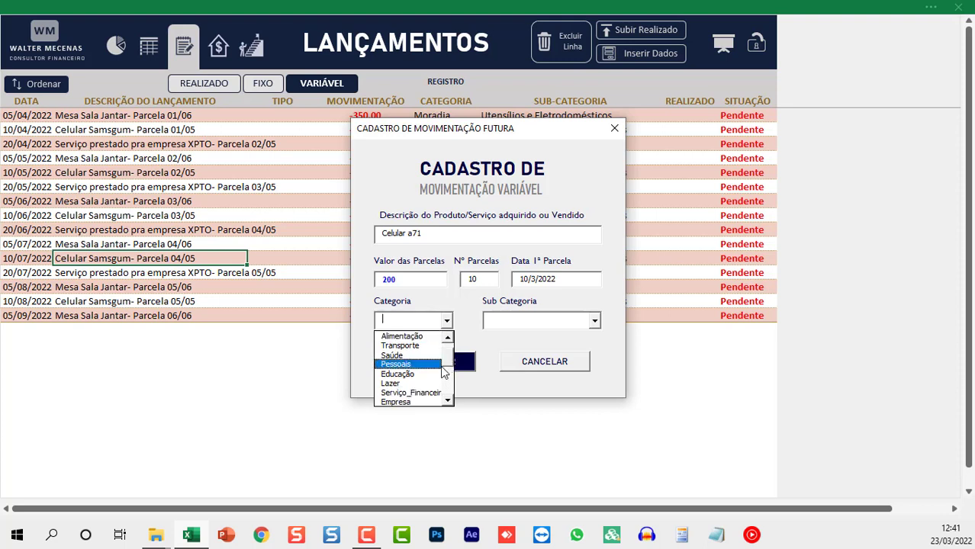
click(449, 401)
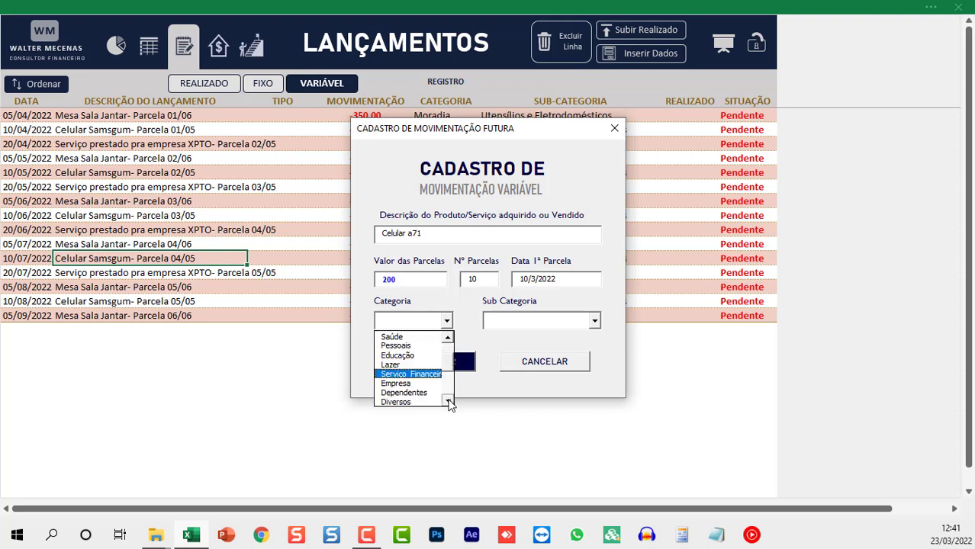
click(434, 402)
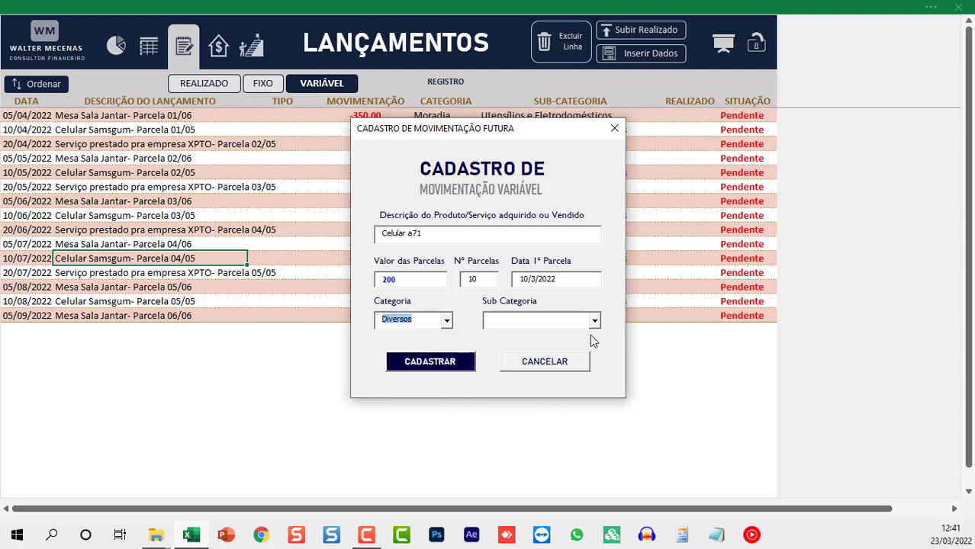
click(594, 321)
click(532, 374)
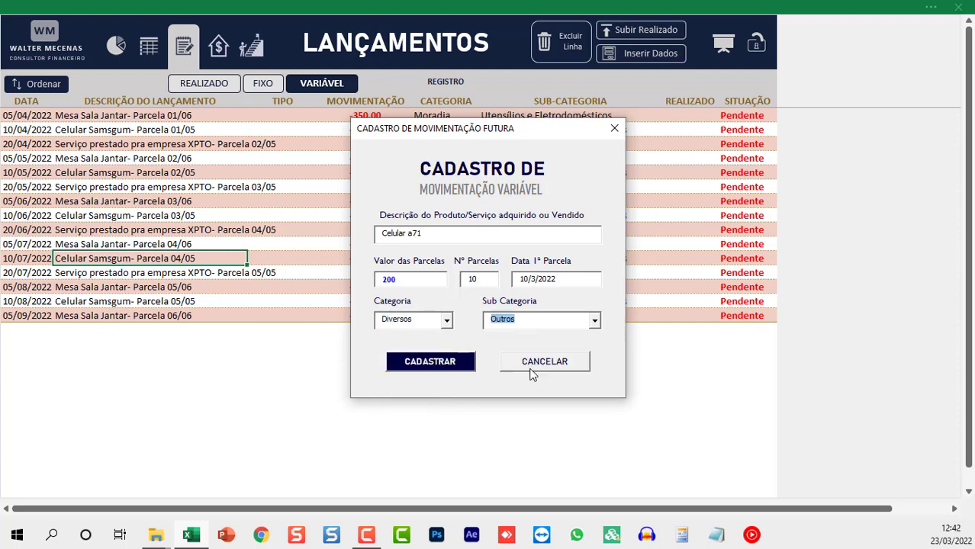
click(420, 363)
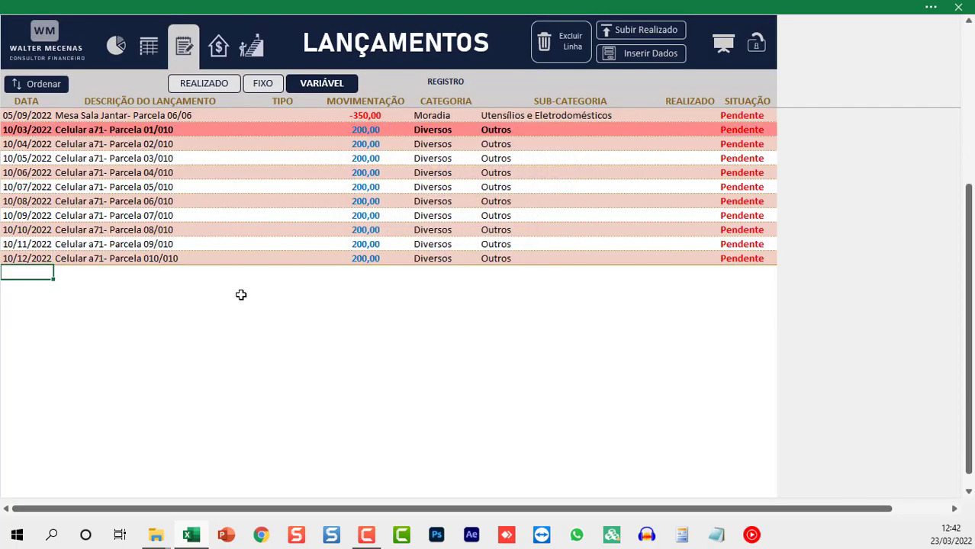
Step: Review the ten new Celular a71 installment rows in the variable list
scroll(173, 260, up, 2)
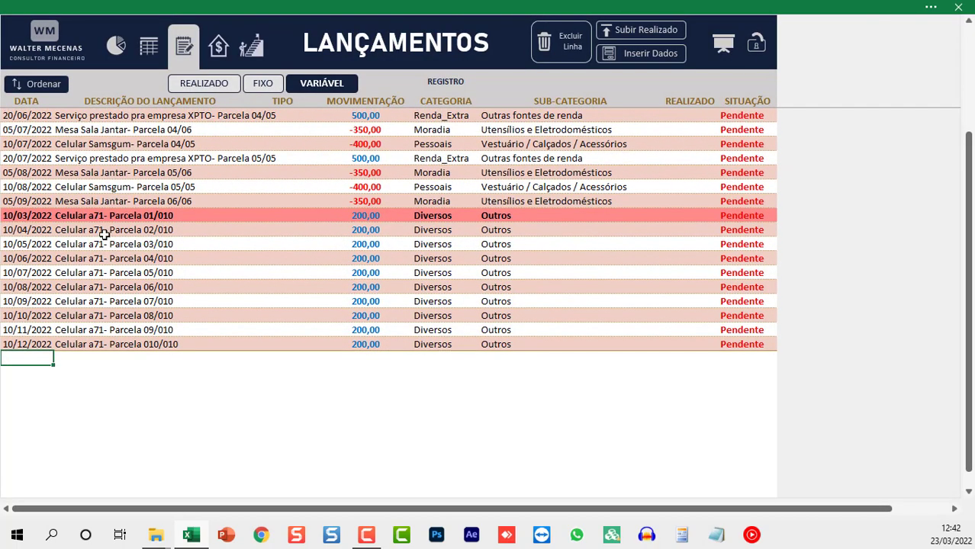
click(99, 229)
click(98, 217)
click(106, 257)
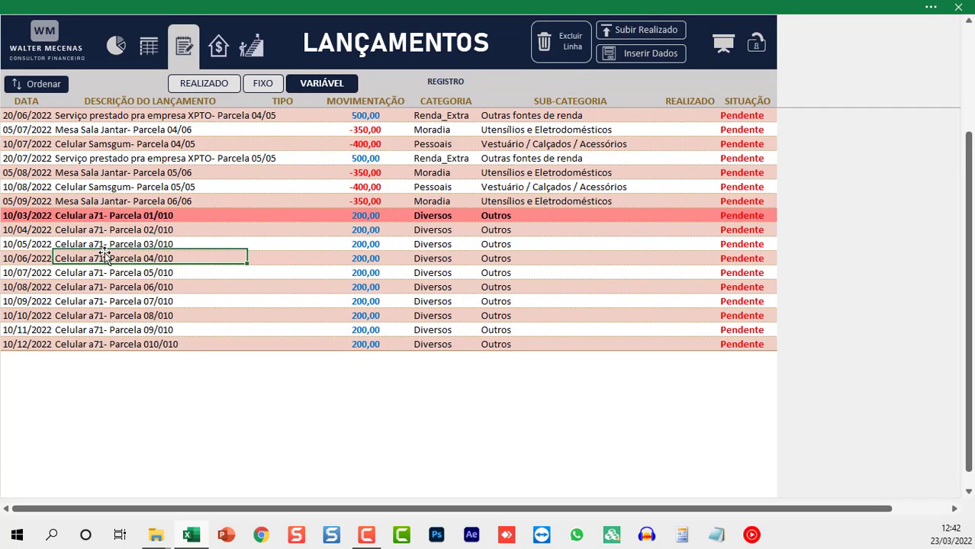
click(109, 288)
click(113, 315)
click(114, 344)
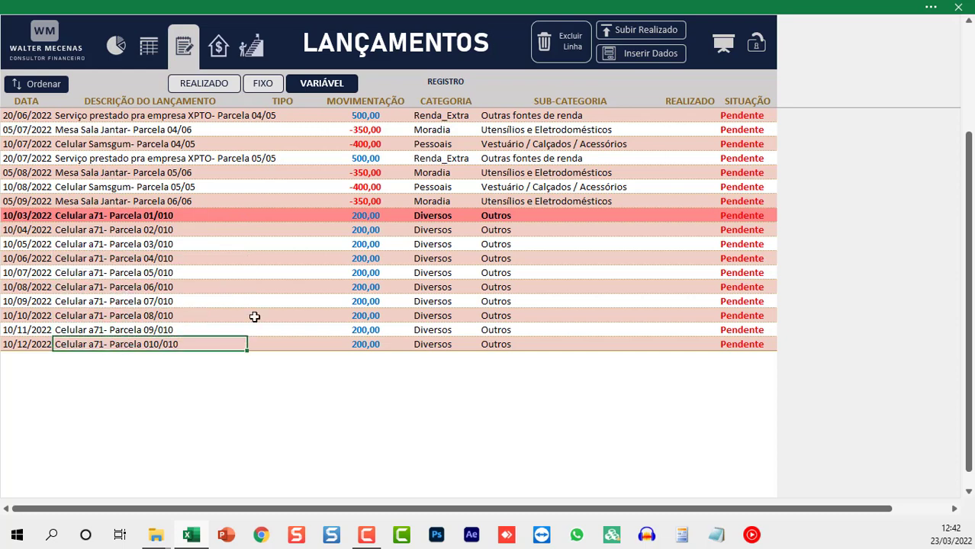
Step: Mark the 10/03 Celular a71 installment SIM and move it to the realized list
click(690, 218)
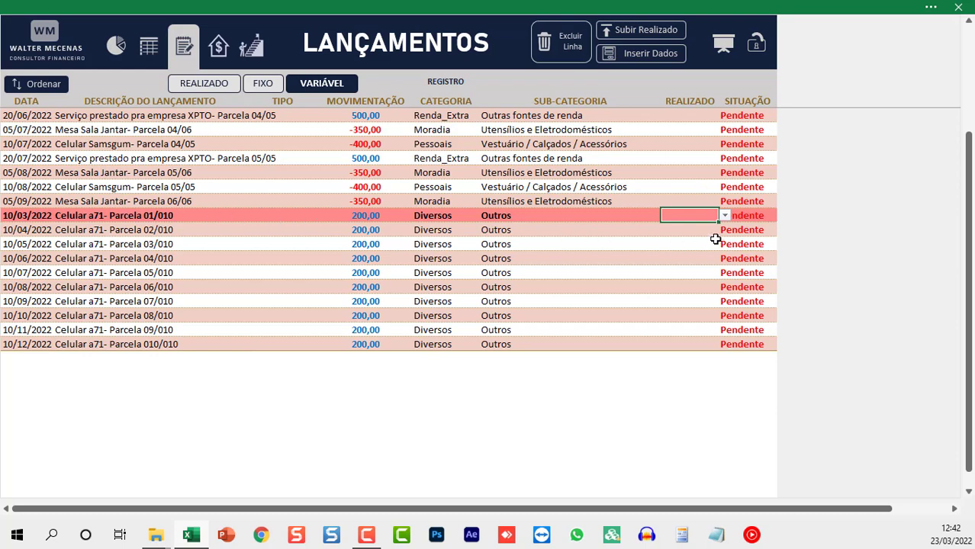
click(724, 216)
click(690, 227)
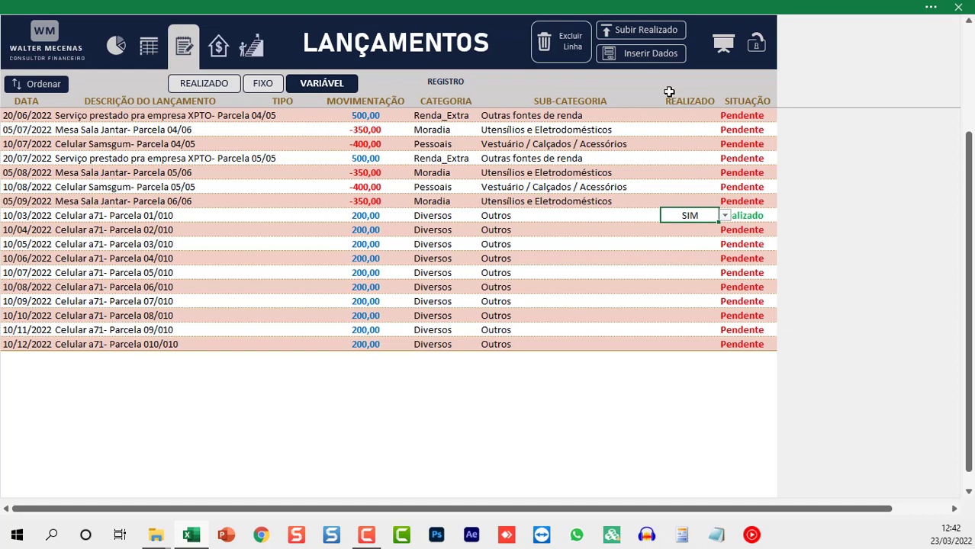
click(646, 31)
click(547, 326)
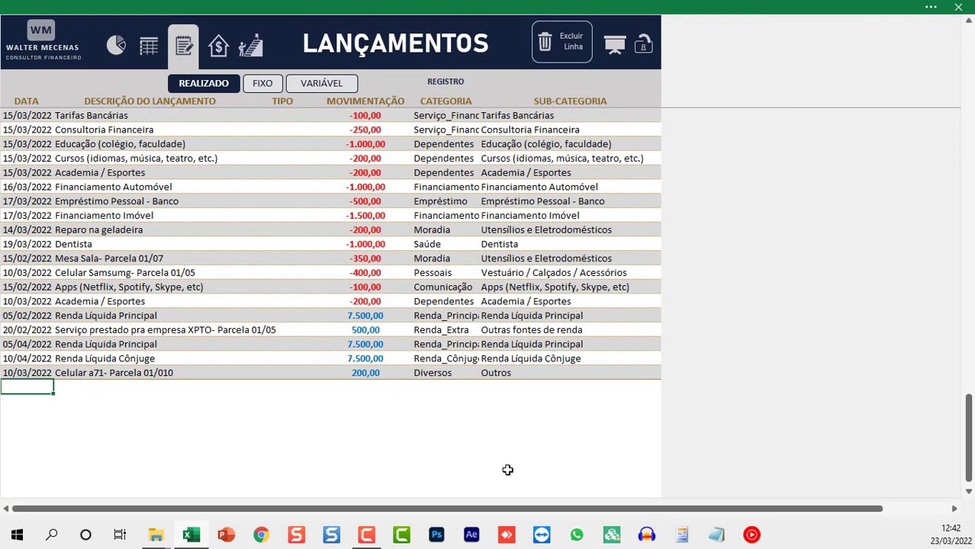
click(335, 86)
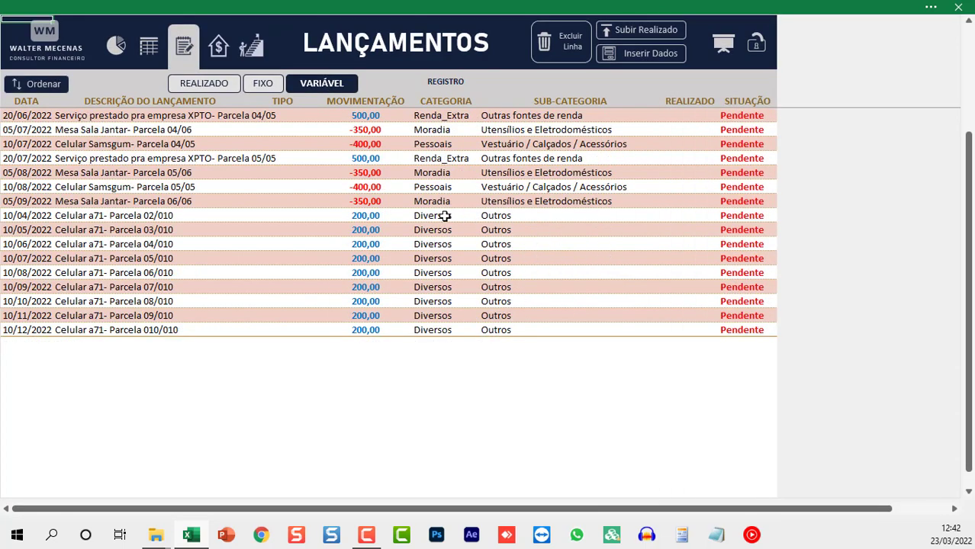
click(361, 214)
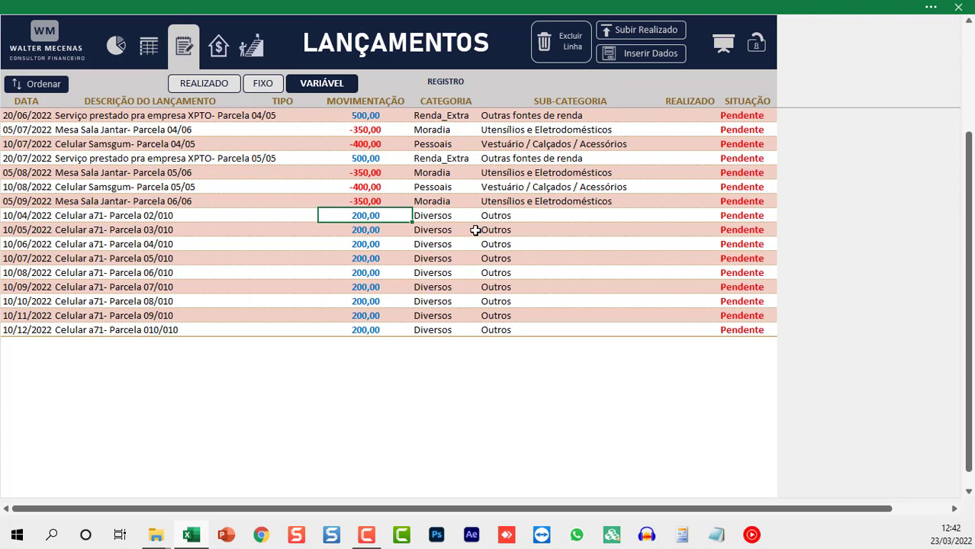
Step: Delete the remaining pending Celular a71 installment rows one by one, confirming each deletion
shift+click(365, 327)
click(568, 41)
click(496, 322)
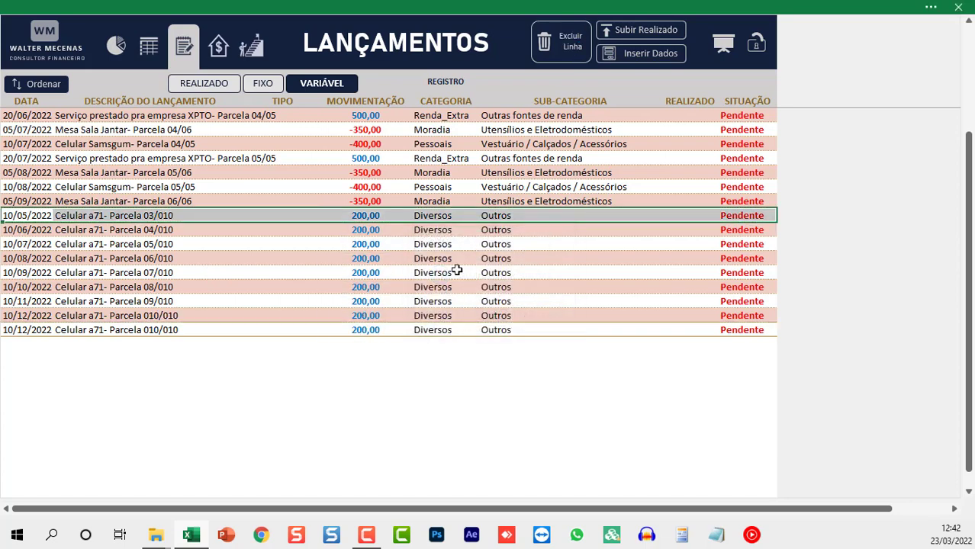
click(371, 215)
click(571, 47)
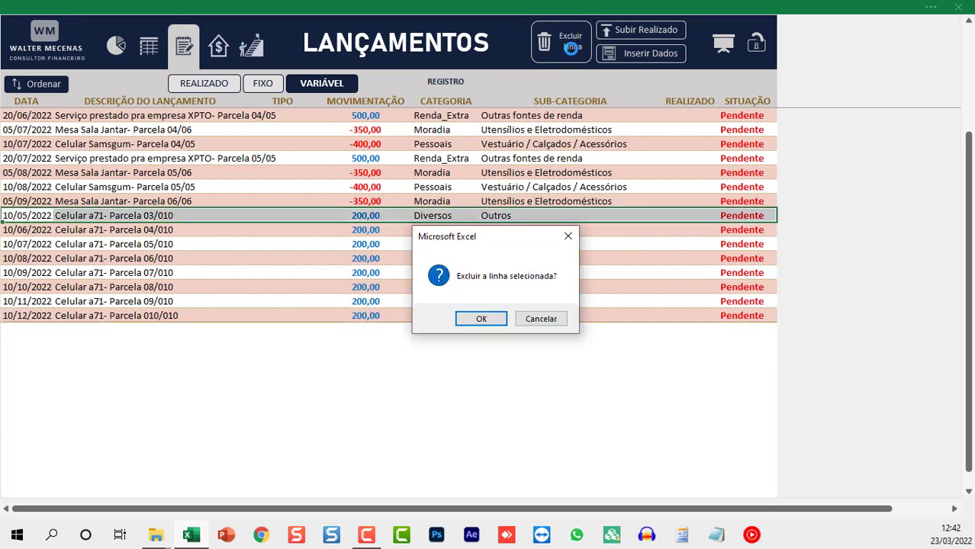
key(Return)
click(569, 46)
key(Return)
key(Return)
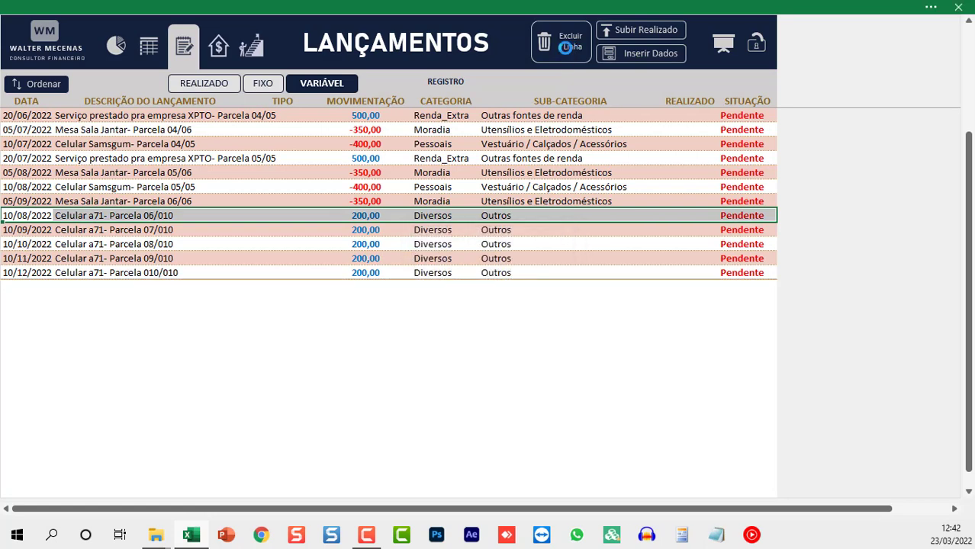
click(565, 47)
key(Return)
click(565, 47)
key(Return)
click(565, 47)
key(Return)
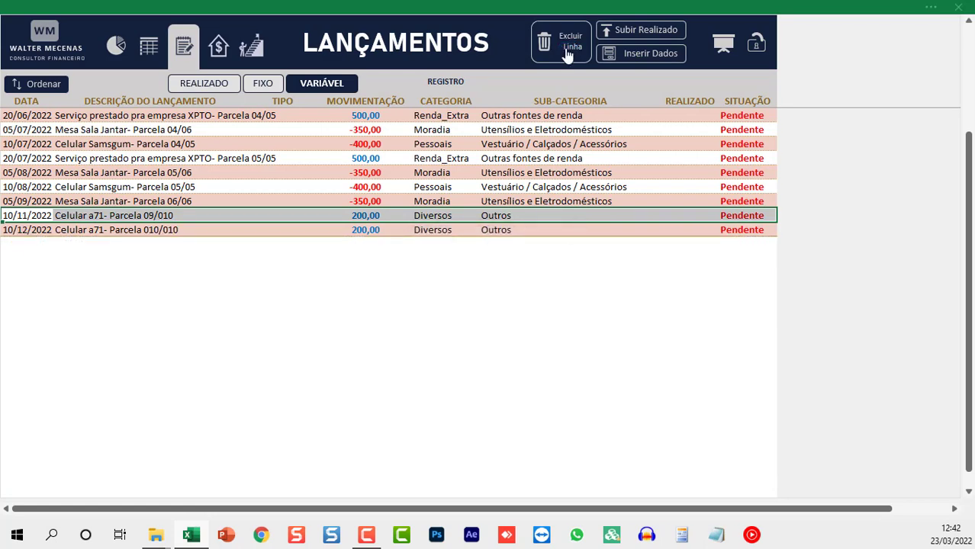
click(565, 48)
key(Return)
click(566, 47)
key(Return)
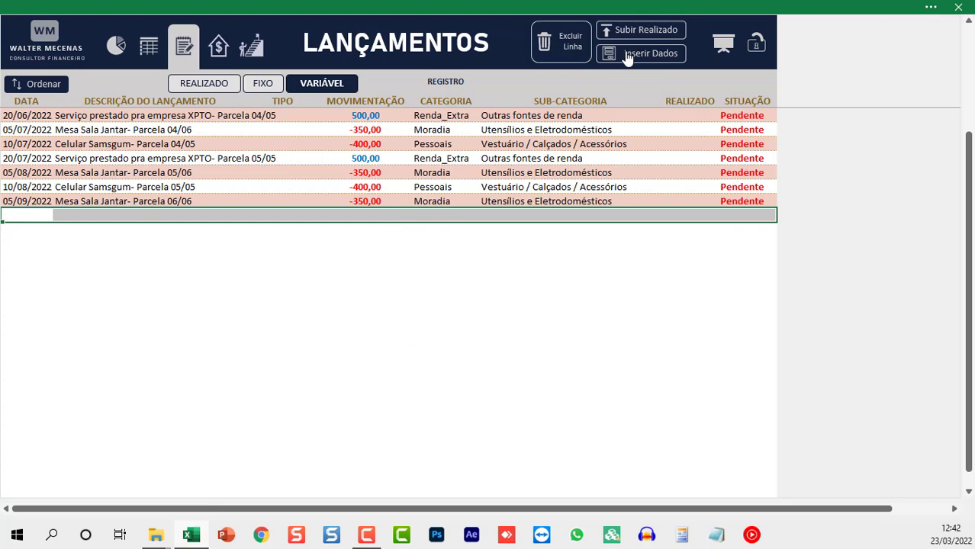
click(628, 57)
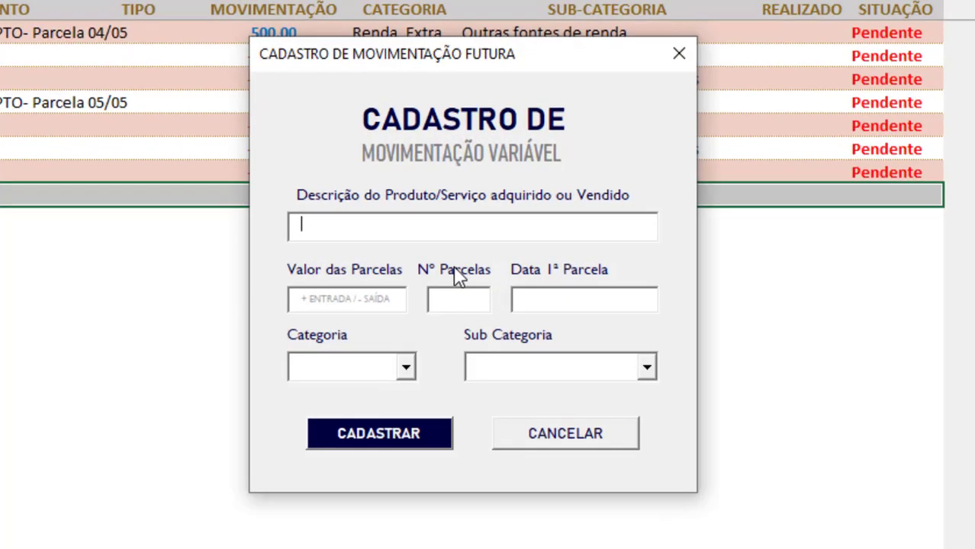
Step: Register 'Celular A71' as 10 installments of -200 from 10/03/2022 under Comunicação / Telefone Celular
text(celular )
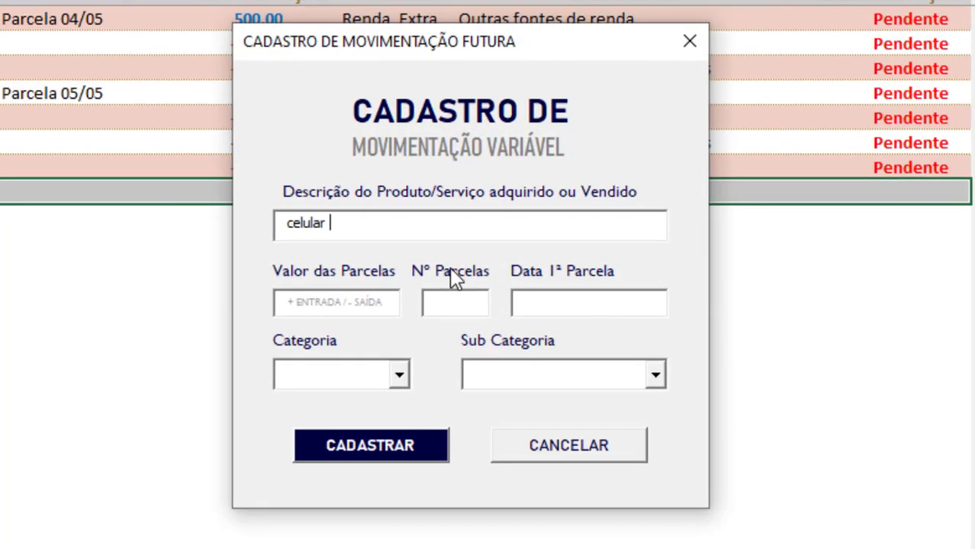
text(A7)
key(Delete)
text(C)
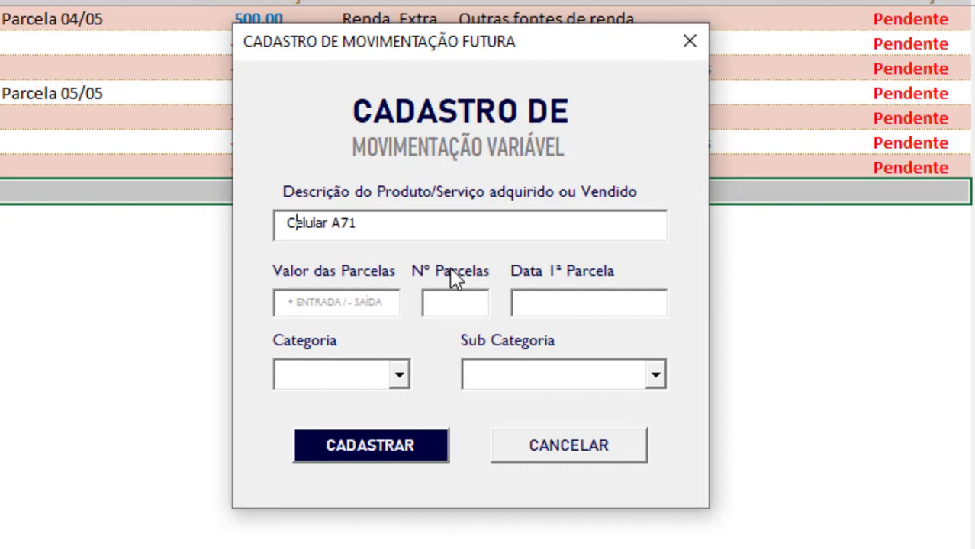
key(Tab)
text(-)
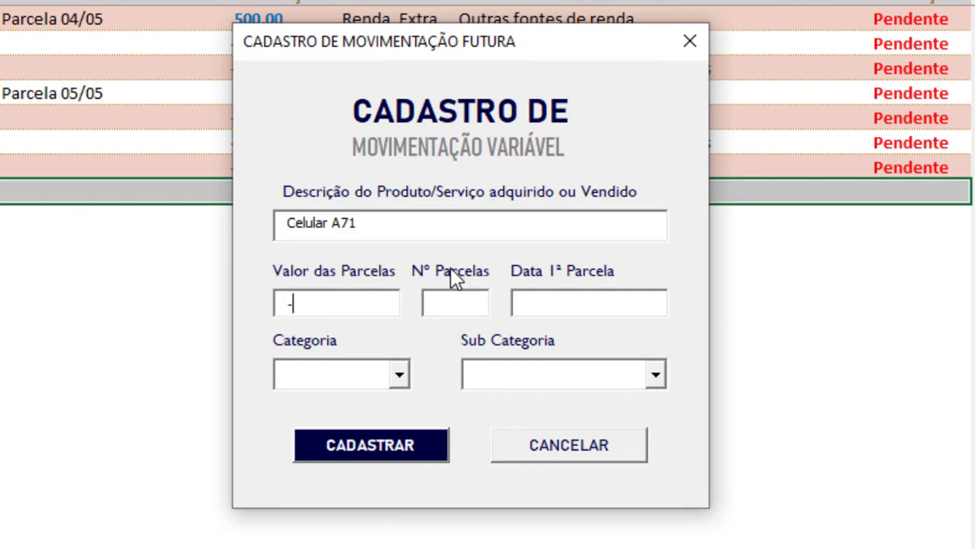
text(200)
key(Tab)
text(10/)
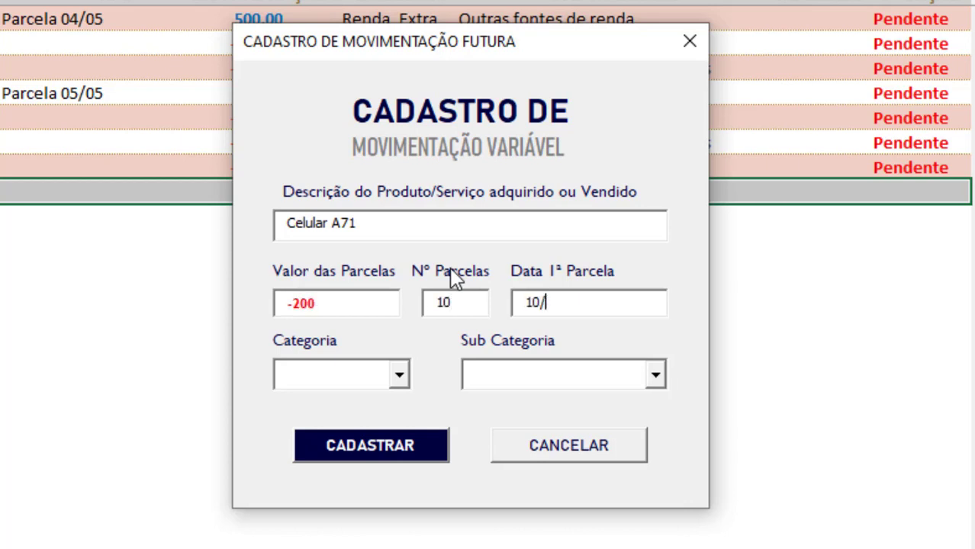
text(03/2022)
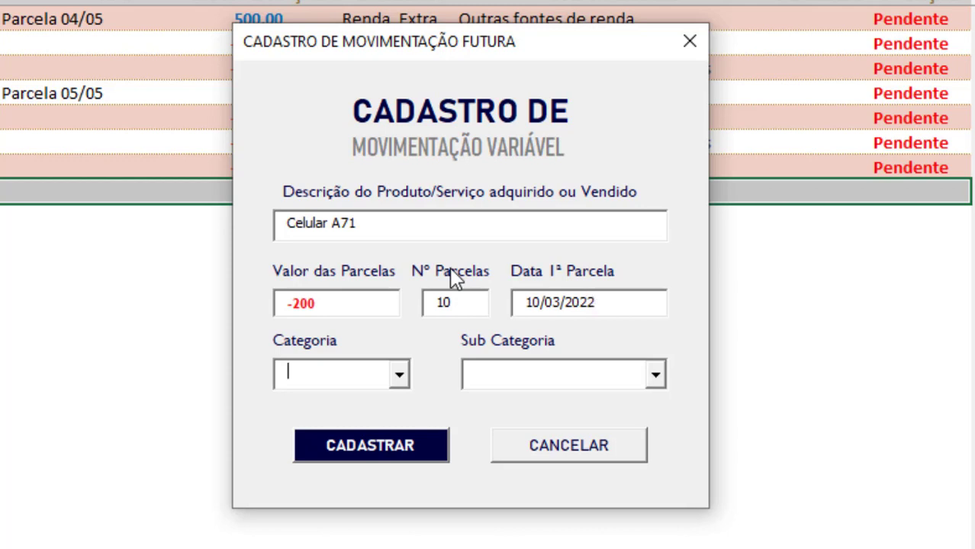
click(399, 374)
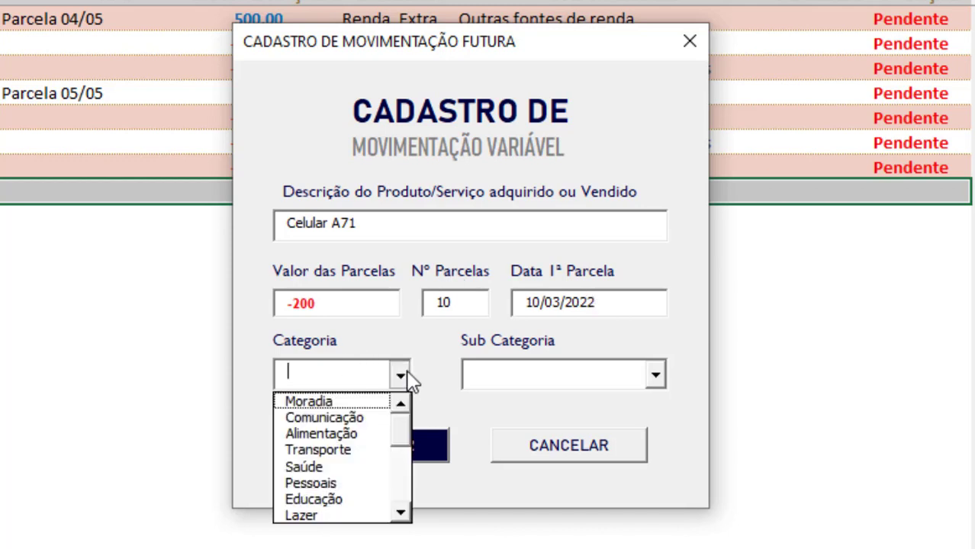
click(345, 420)
click(654, 375)
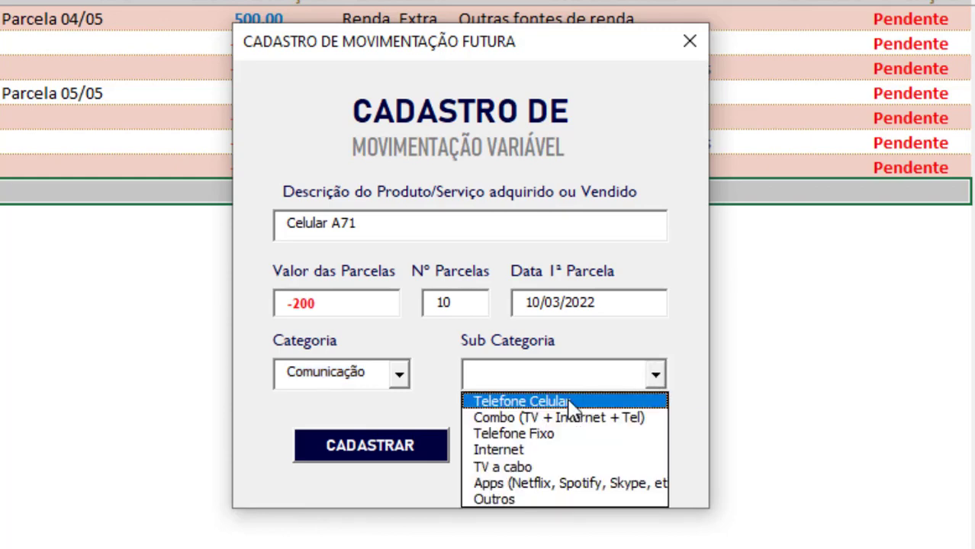
click(633, 399)
click(412, 454)
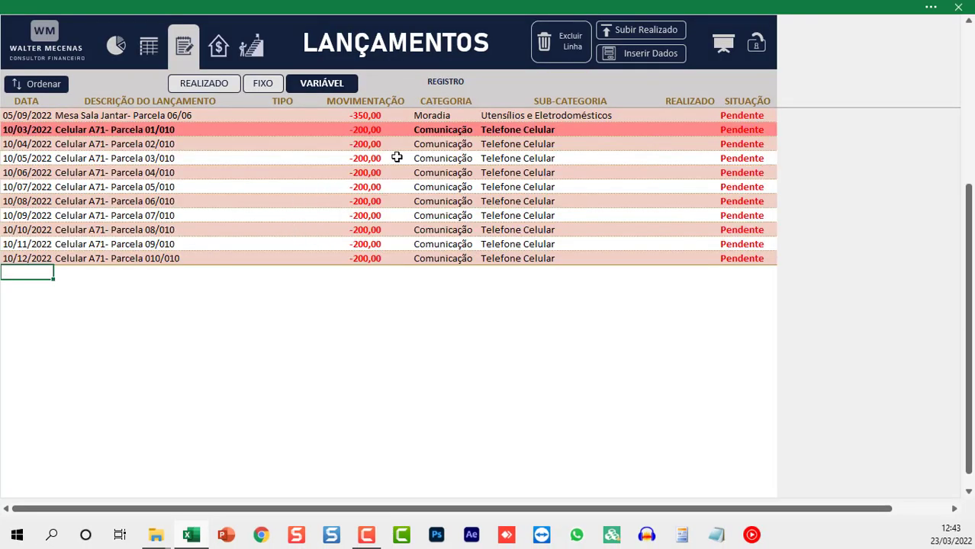
Step: Mark Celular A71 installment 01/010 as SIM and move it to the realized list
scroll(361, 175, up, 1)
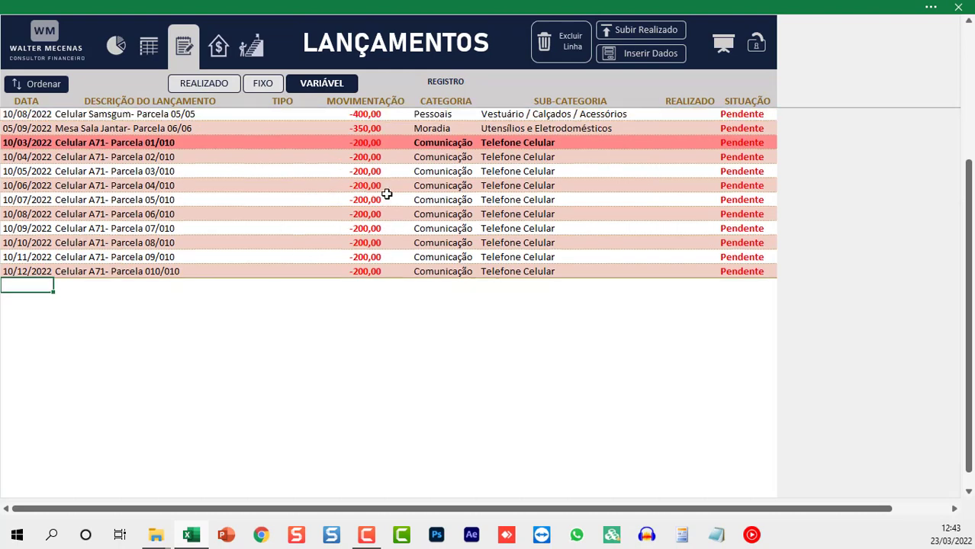
scroll(385, 192, up, 2)
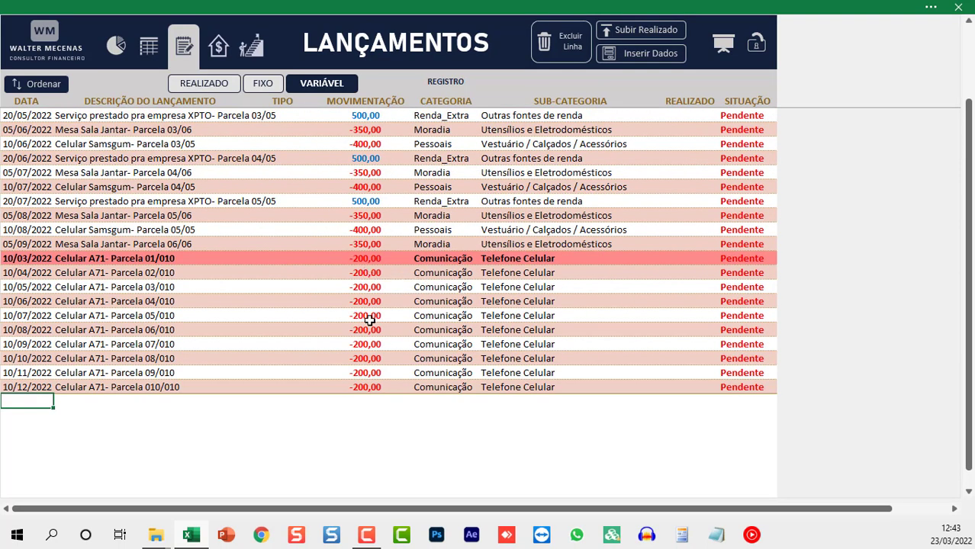
click(692, 260)
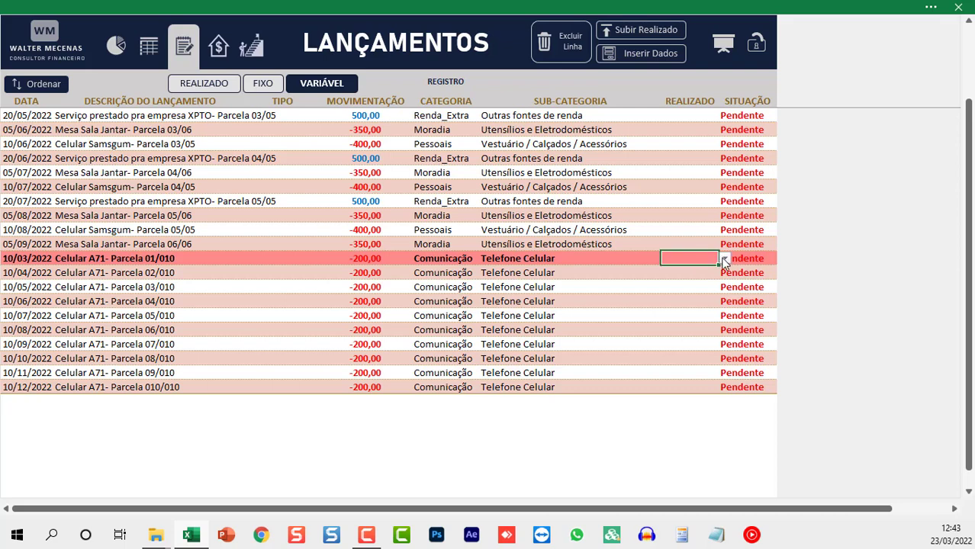
click(724, 258)
click(706, 269)
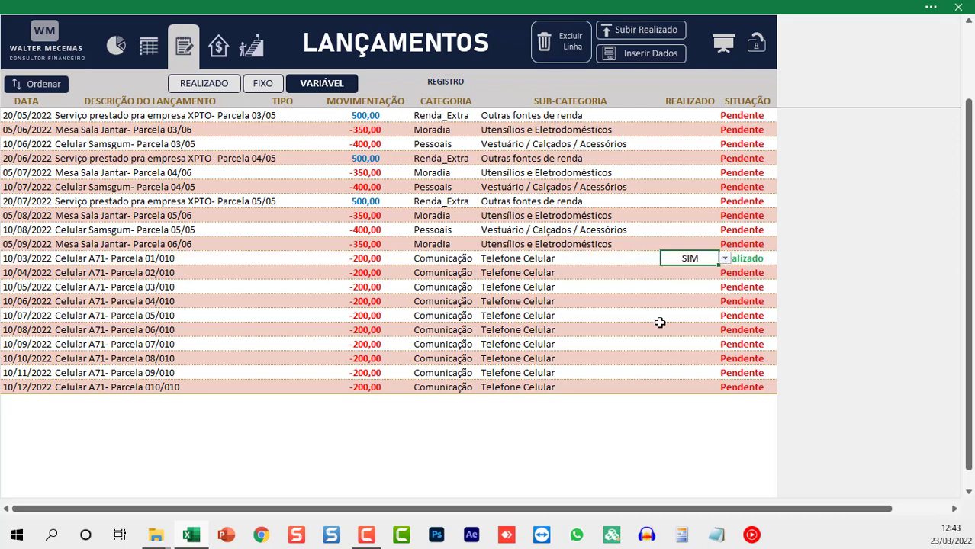
click(635, 31)
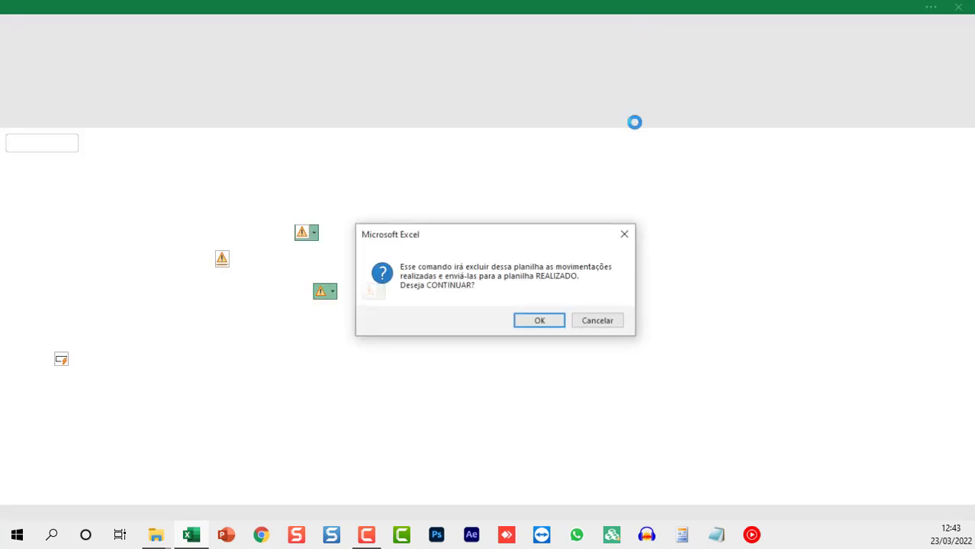
click(542, 320)
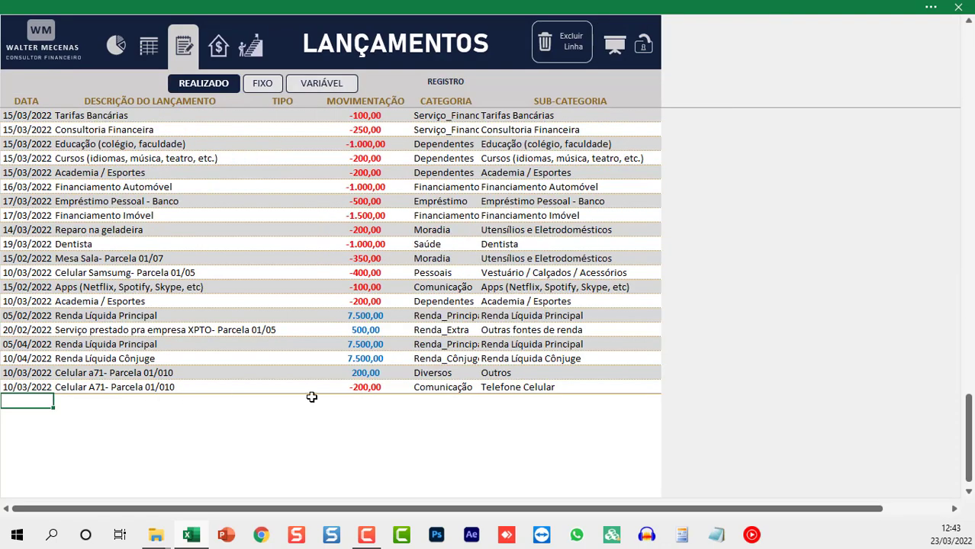
Step: Delete the mistaken Celular a71 200,00 row from the variable entries
click(273, 373)
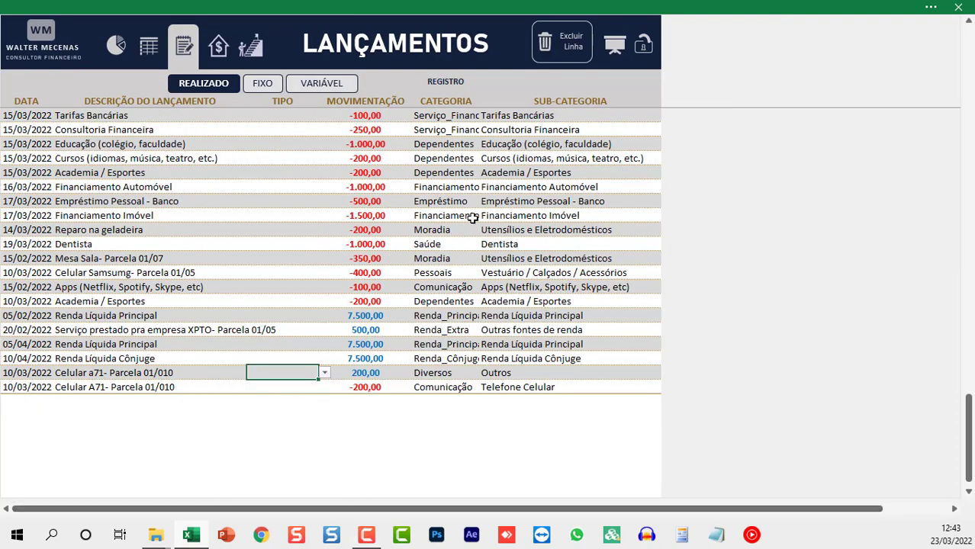
click(563, 61)
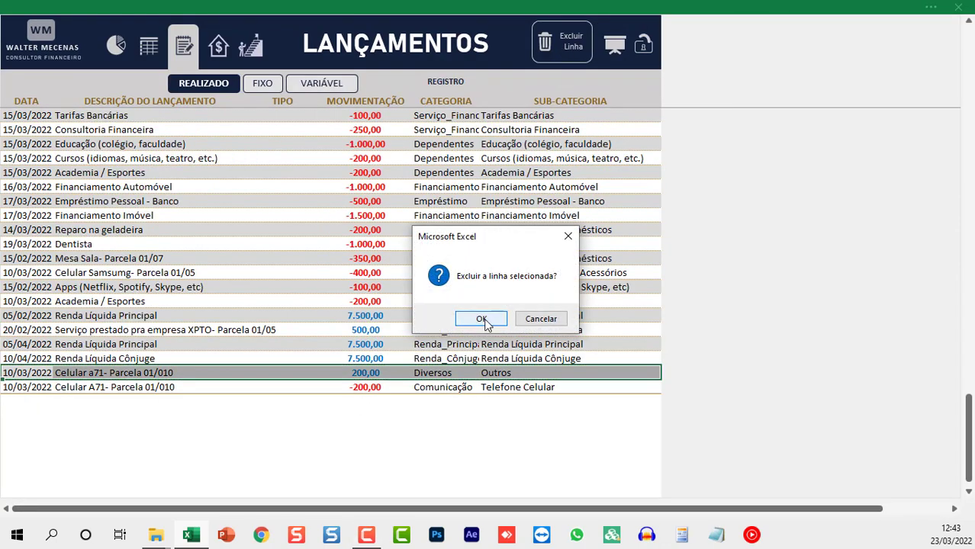
click(480, 318)
click(360, 347)
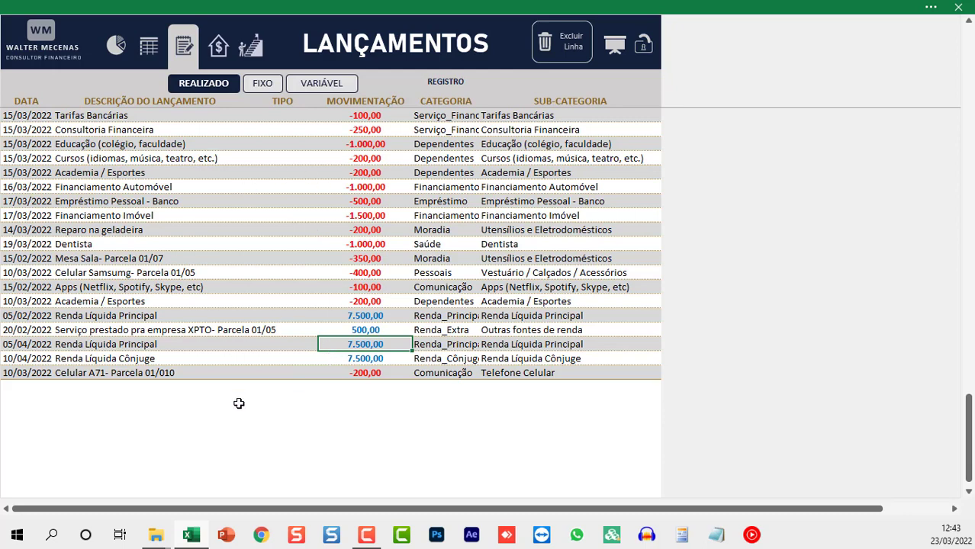
click(149, 53)
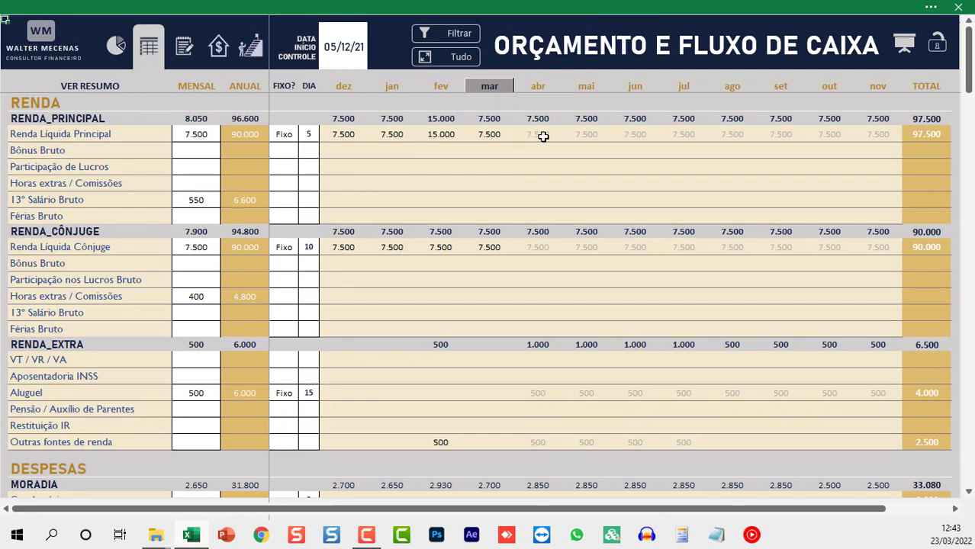
Step: Check the Renda Líquida Principal and Cônjuge income values, then switch to the PAINEL dashboard
drag(541, 135, 873, 134)
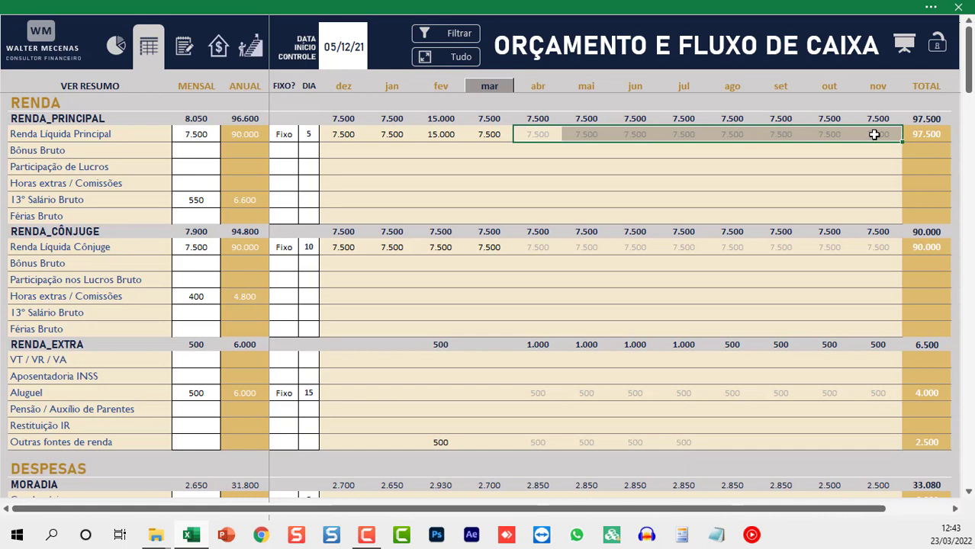
click(496, 247)
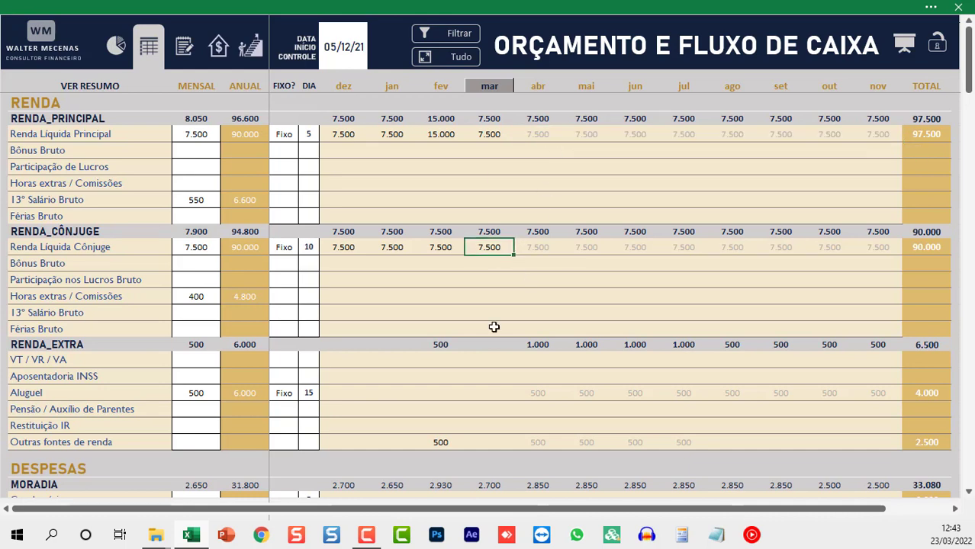
scroll(492, 325, down, 3)
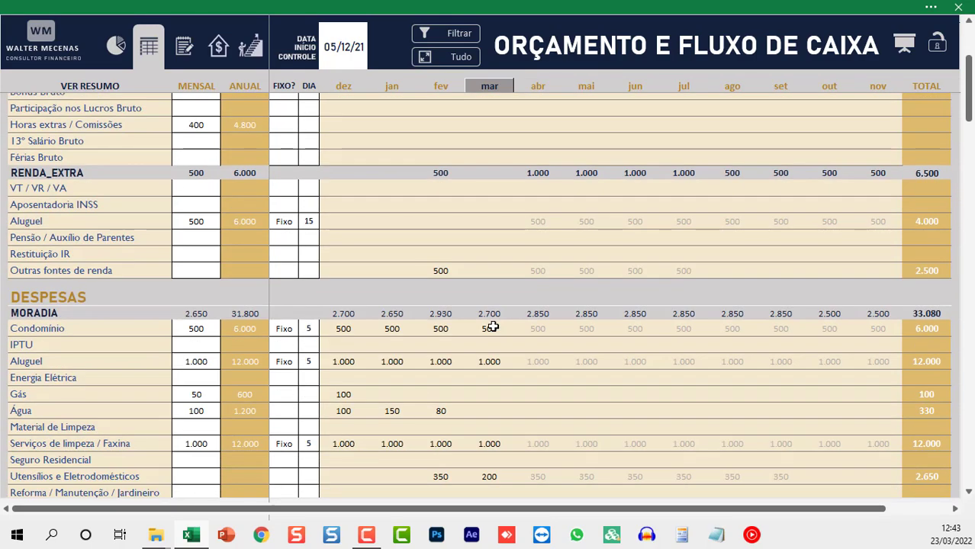
scroll(493, 326, up, 3)
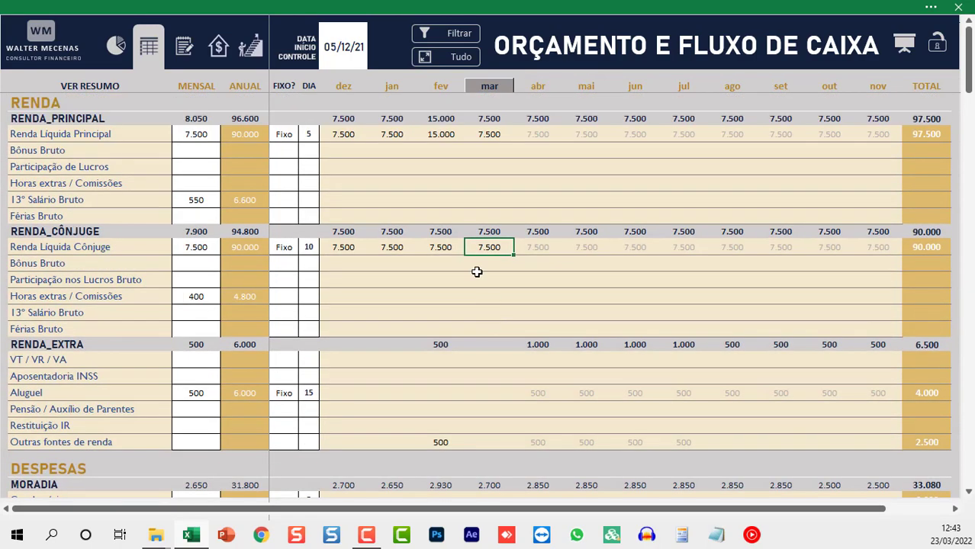
click(116, 49)
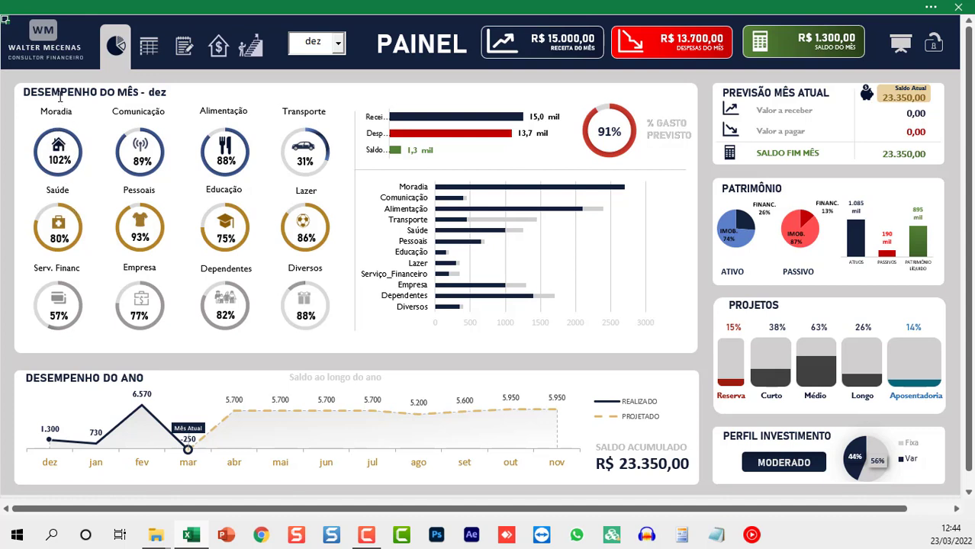
Step: Set the PAINEL dashboard month to jan
click(338, 47)
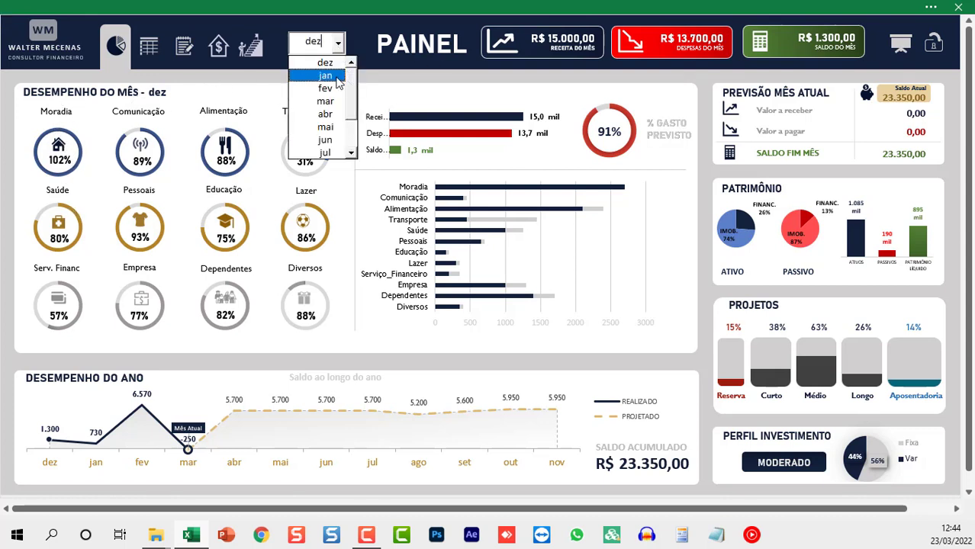
click(338, 78)
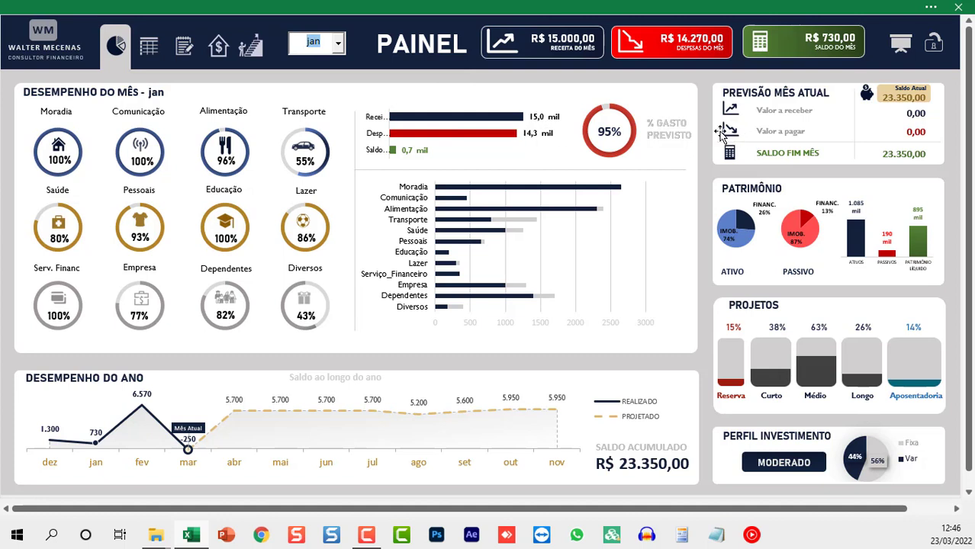
Step: Show the dashboard for fev, then mar, toggling full-screen view off and back on
click(338, 44)
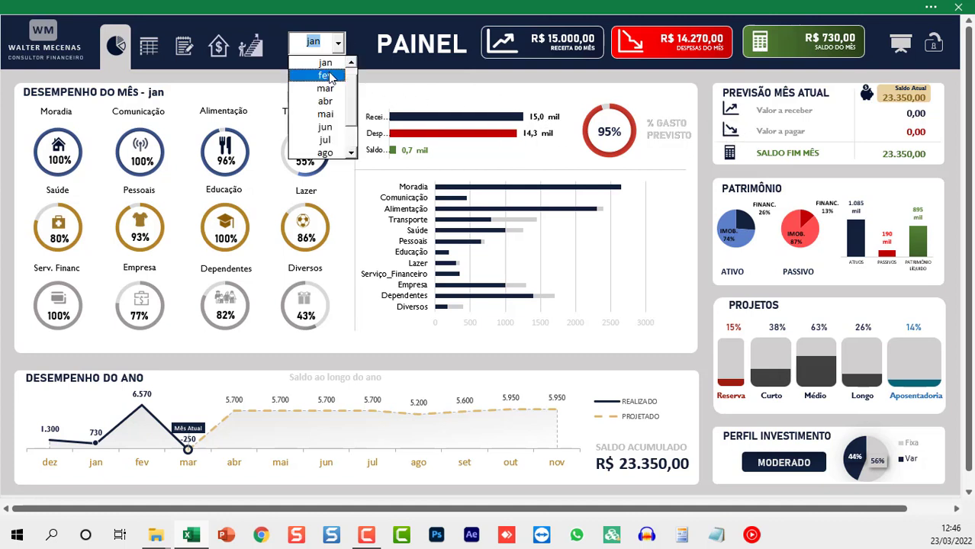
click(330, 72)
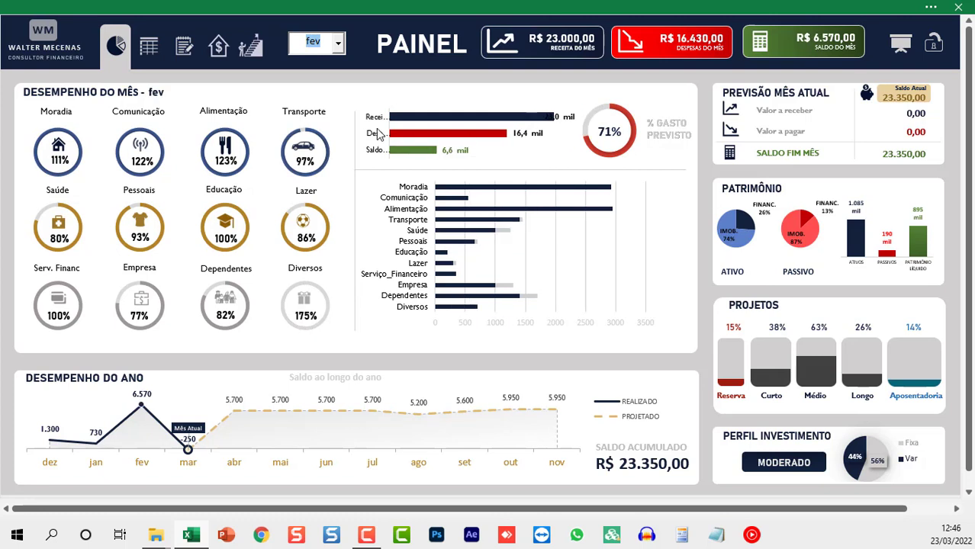
click(342, 47)
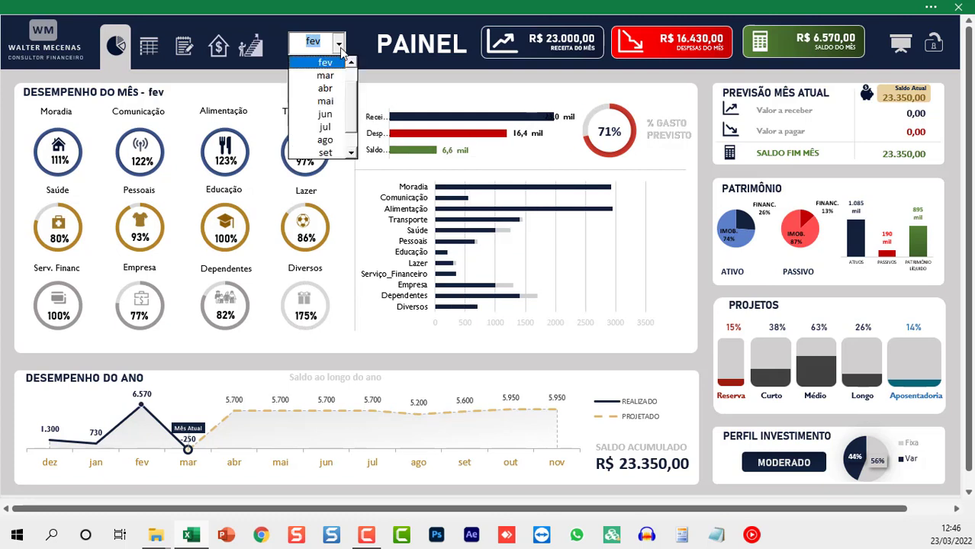
click(312, 74)
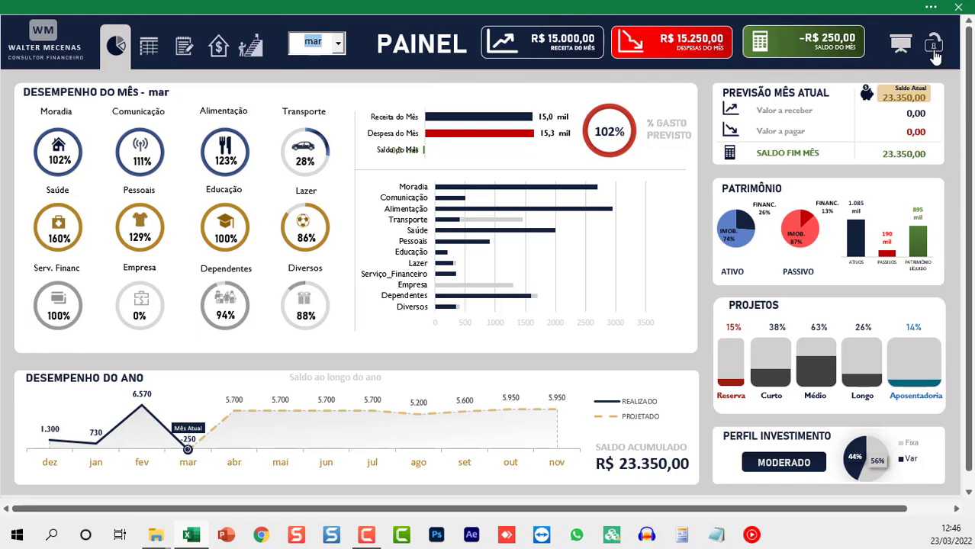
click(932, 49)
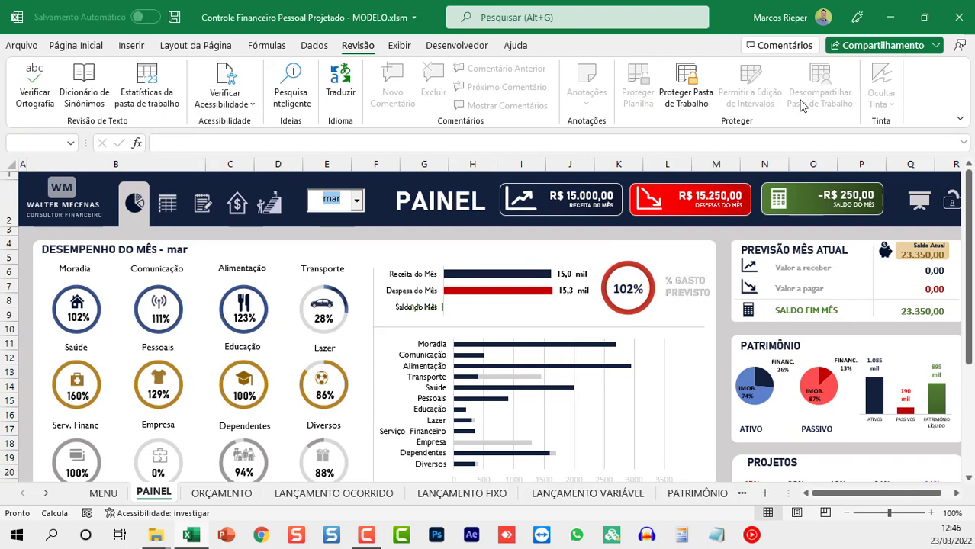
click(920, 202)
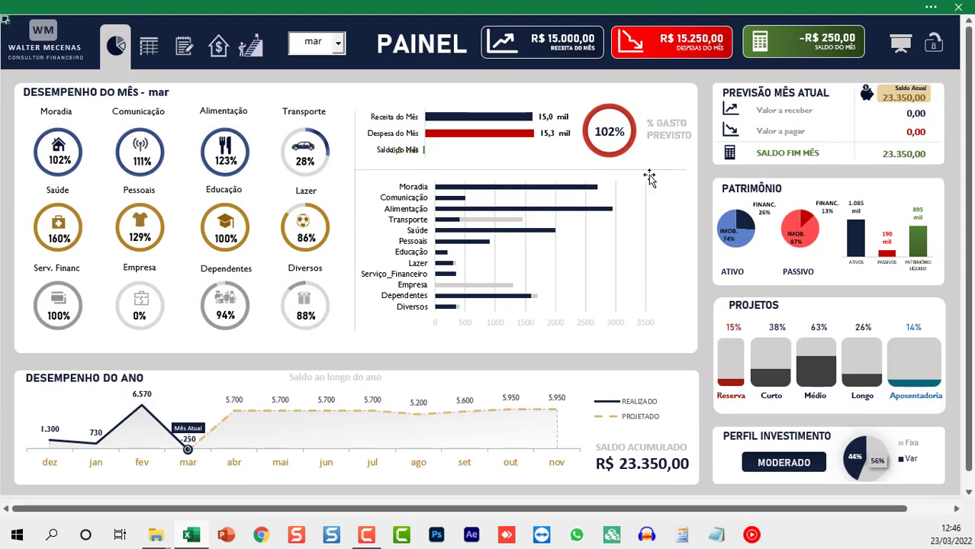